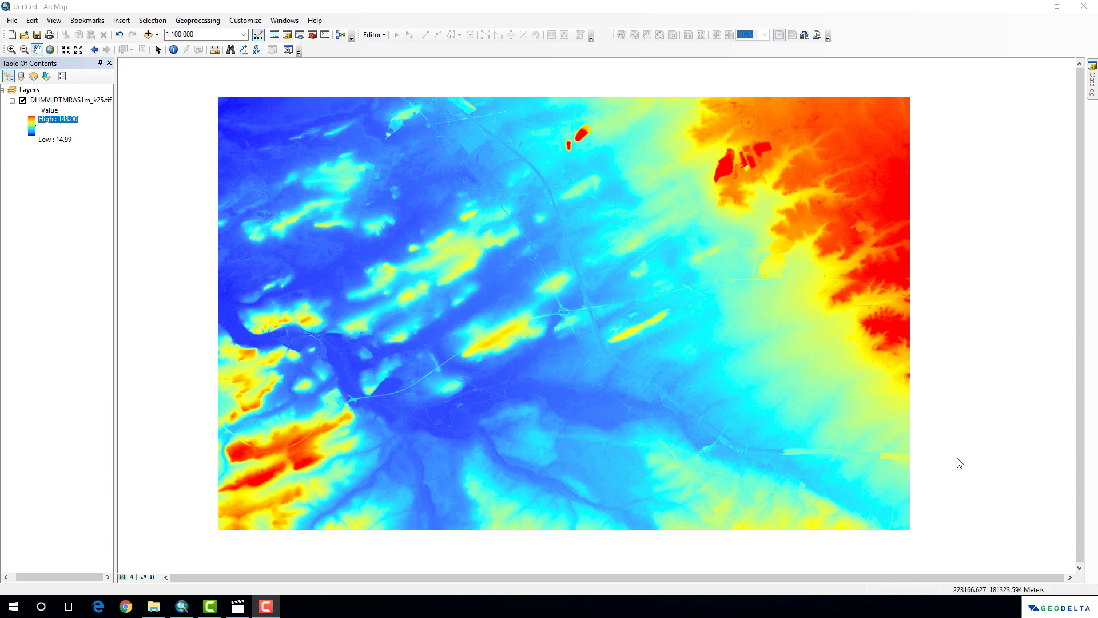
Pan the elevation map and review the installed extensions under Customize > Extensions
scroll(722, 307, "up", 1)
left_click_drag(720, 305, 741, 298)
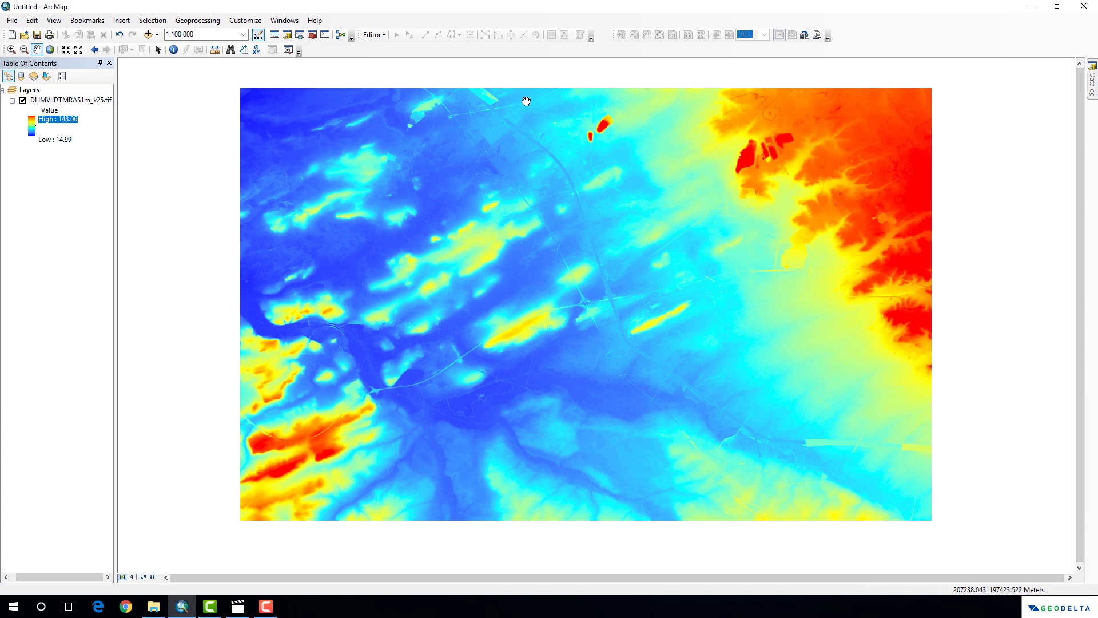
left_click(245, 20)
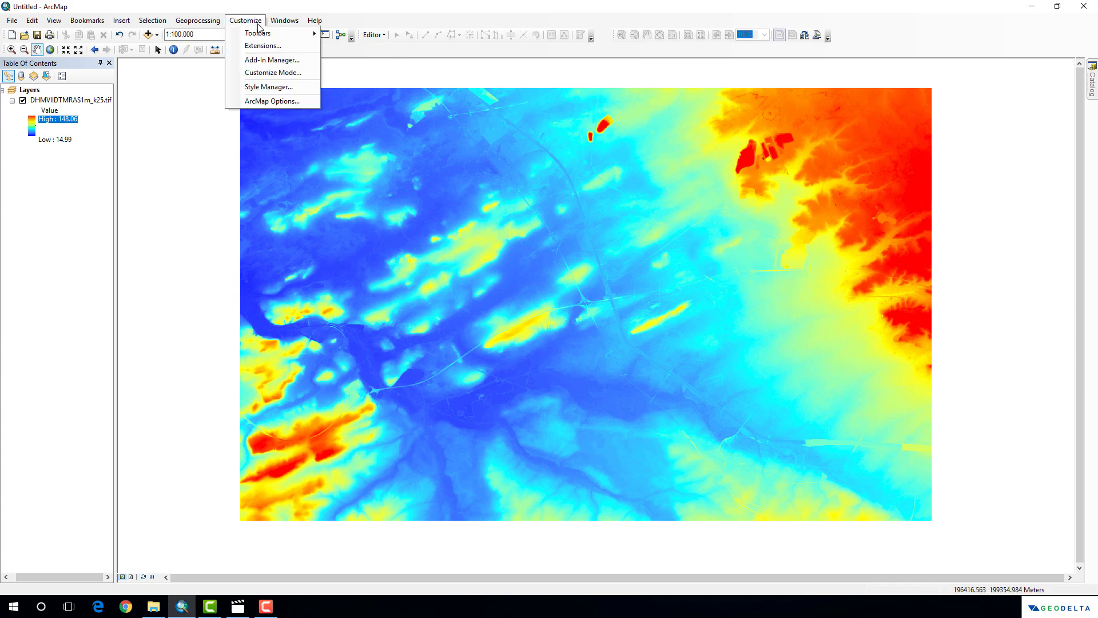
left_click(276, 49)
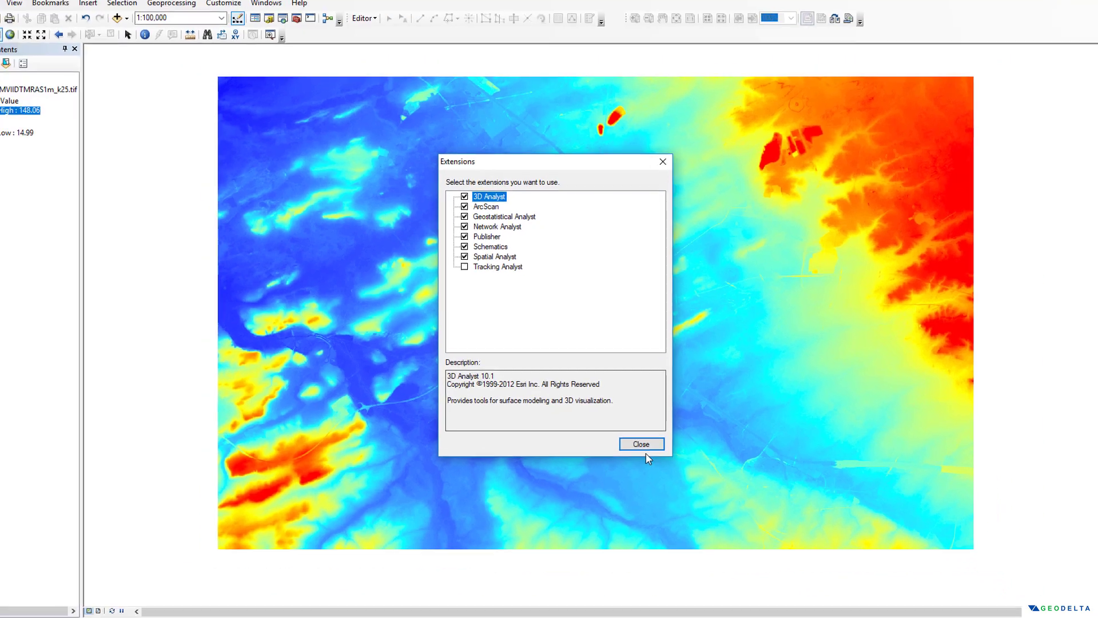
left_click(670, 485)
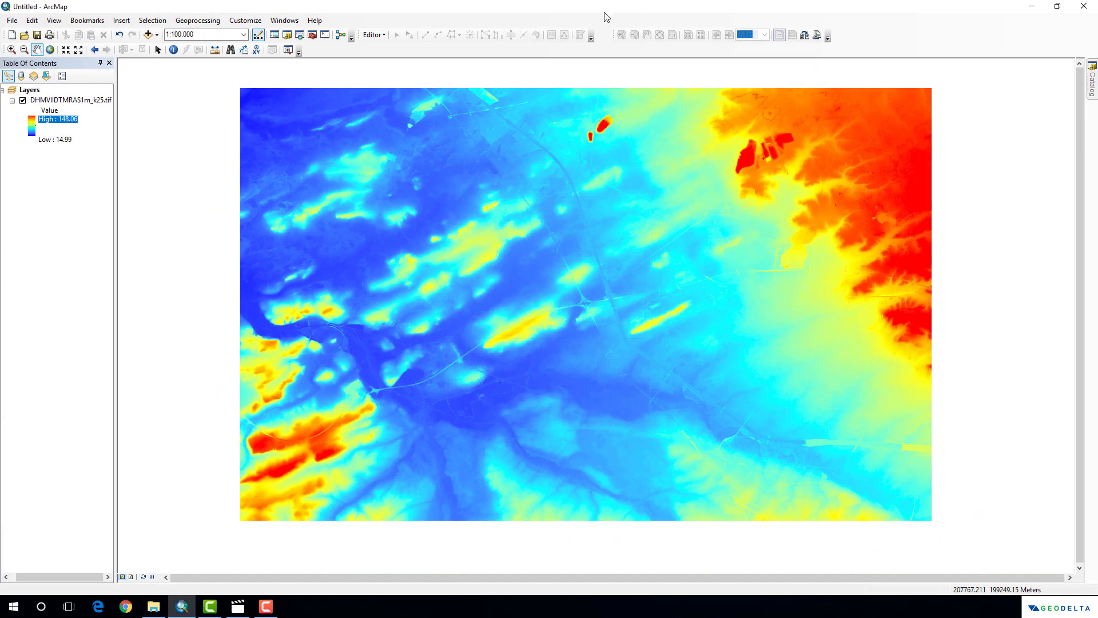
Enable and dock the 3D Analyst toolbar, then launch ArcScene in a maximised window
right_click(554, 20)
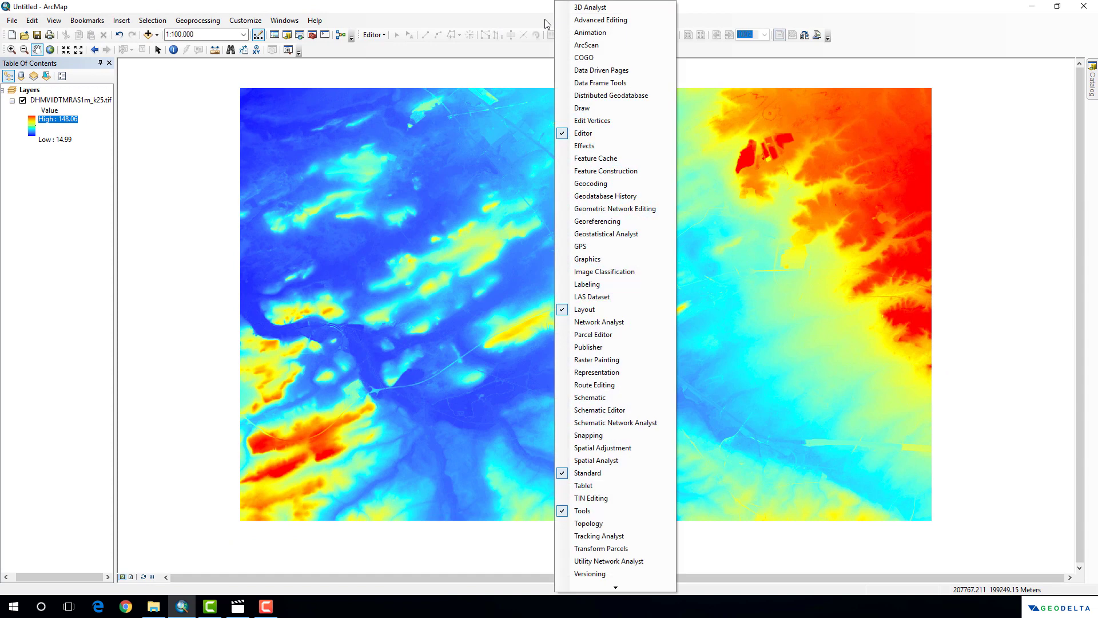
left_click(588, 7)
left_click_drag(388, 66, 545, 54)
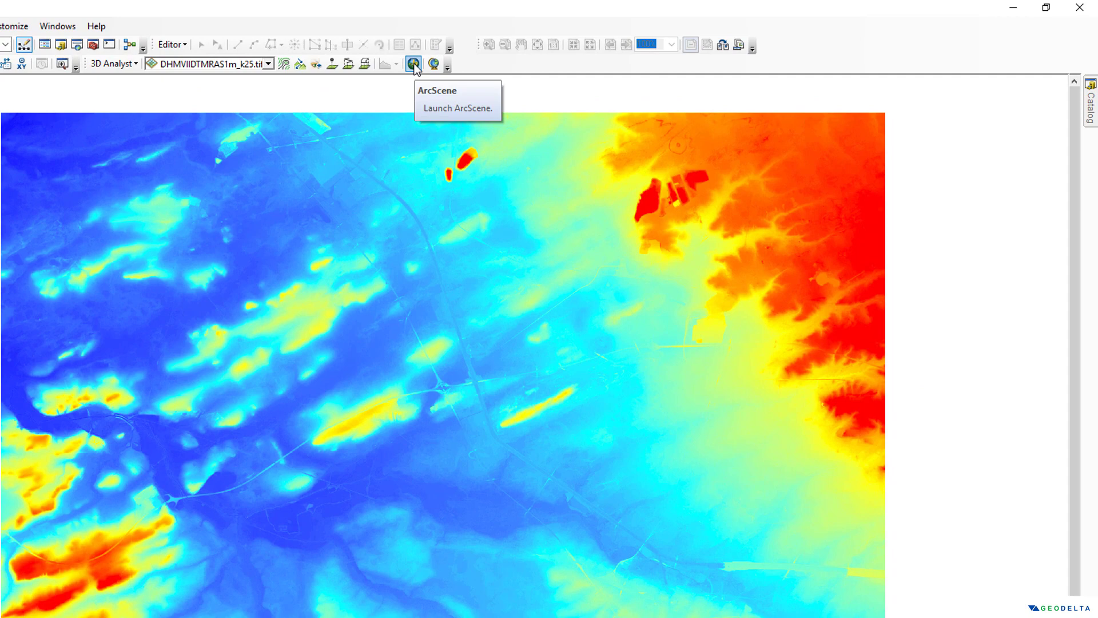
left_click(413, 64)
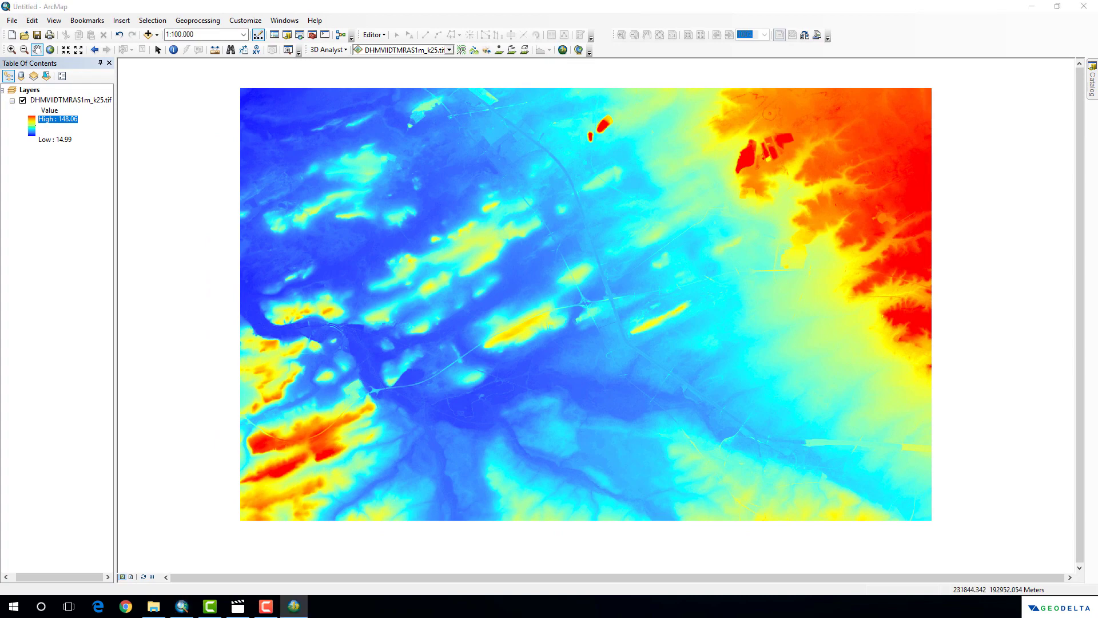
left_click_drag(617, 159, 640, 0)
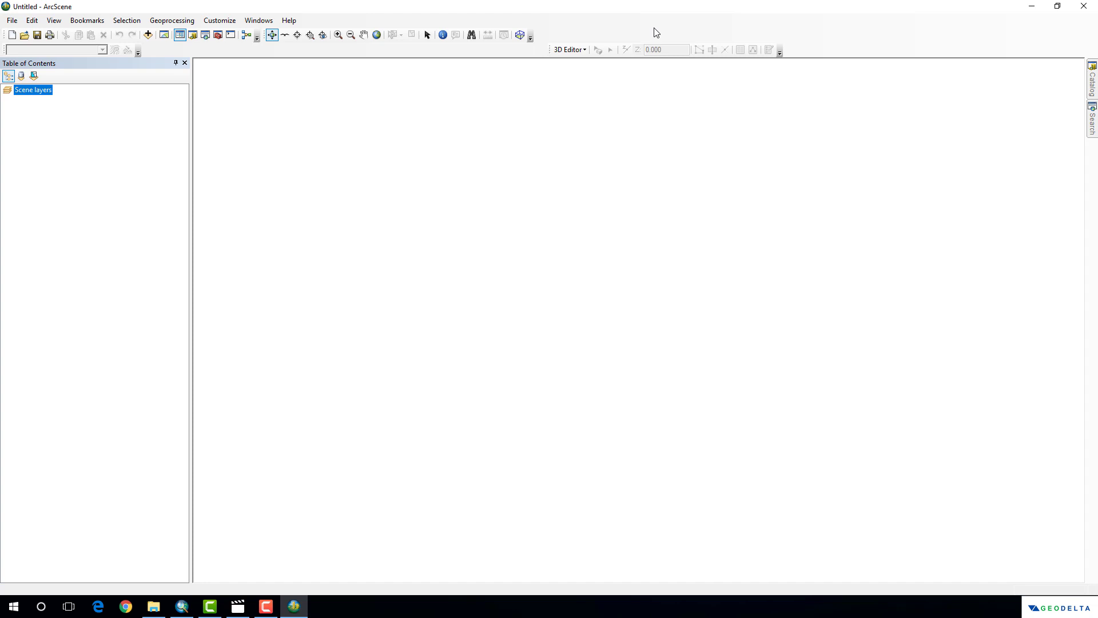
Refresh ArcGIS Tutorial Series in Catalog and add 1mDEM's DHMVIIDTMRAS1m_k25.tif to the scene
mouse_move(1093, 86)
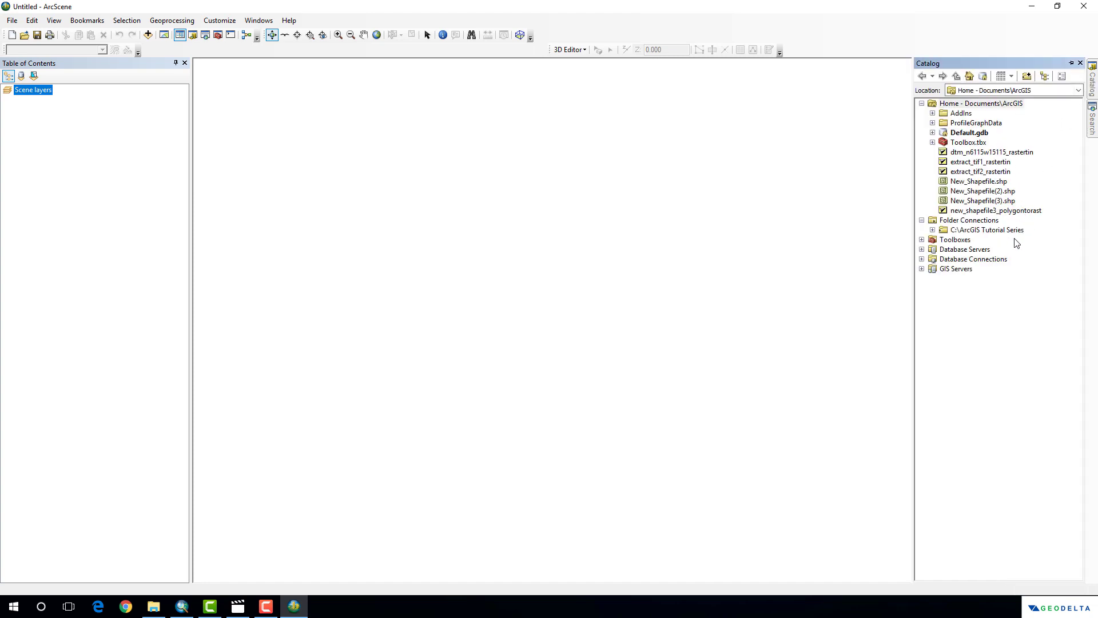
right_click(997, 229)
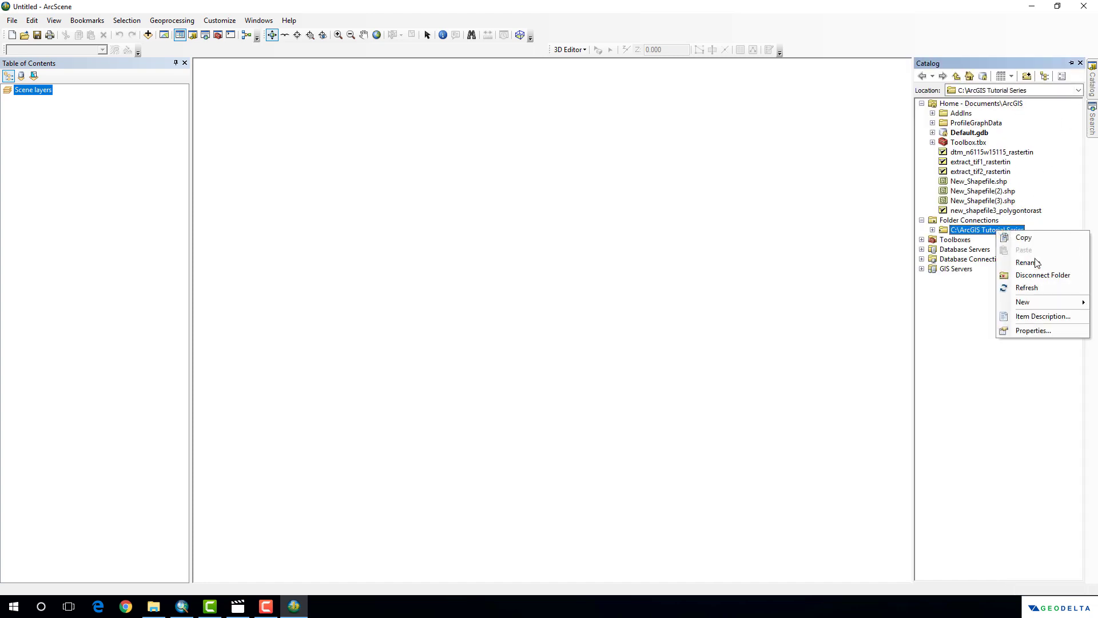
left_click(1033, 288)
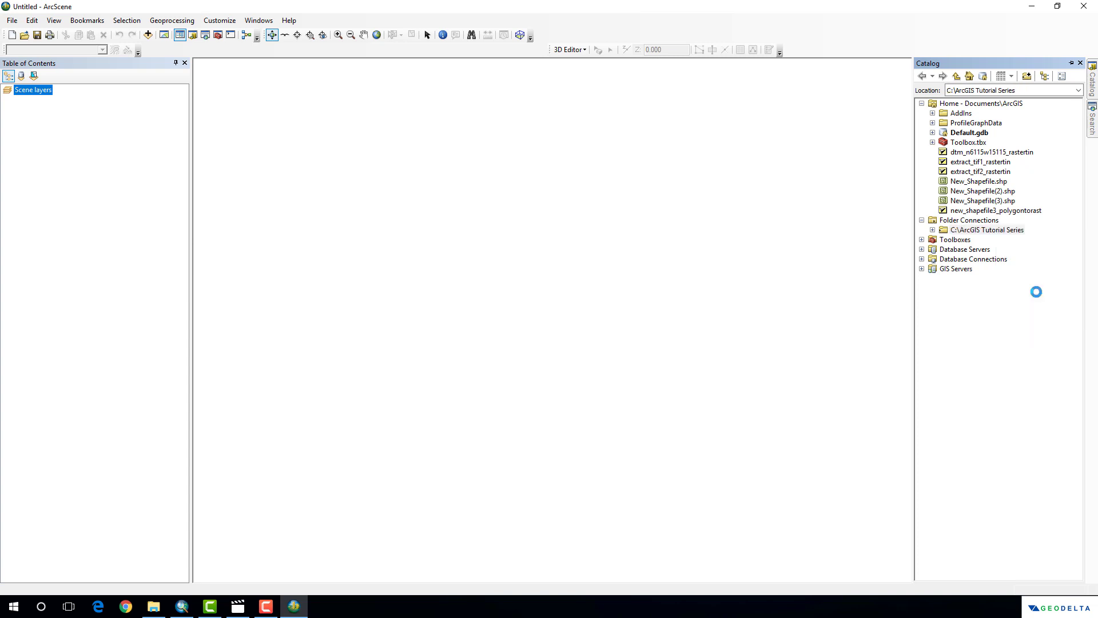
double_click(988, 230)
double_click(974, 250)
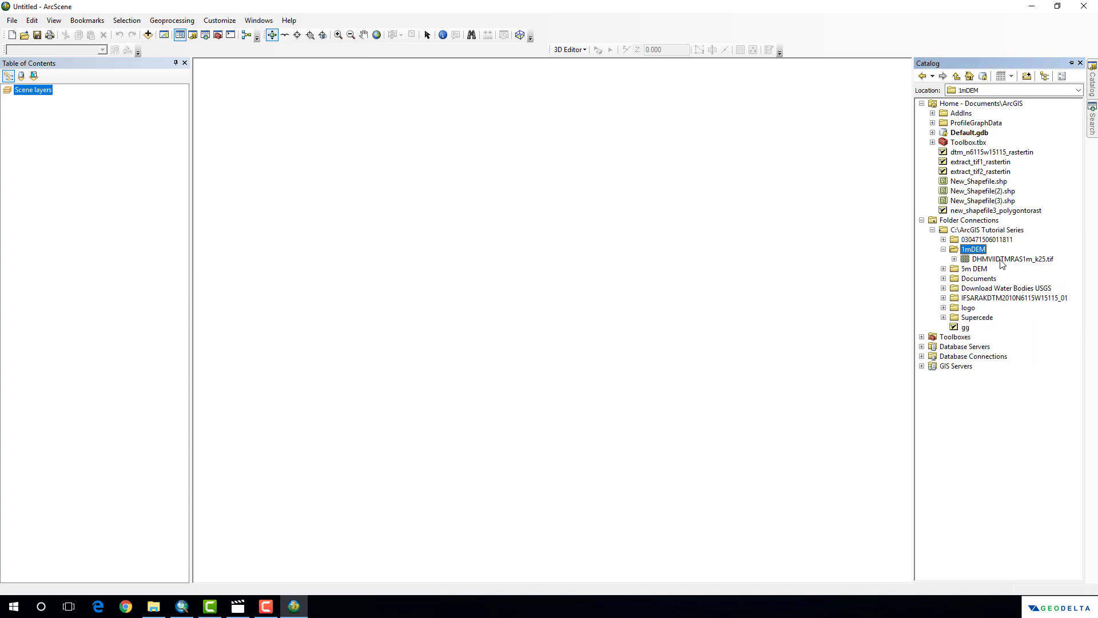
left_click_drag(1002, 260, 171, 183)
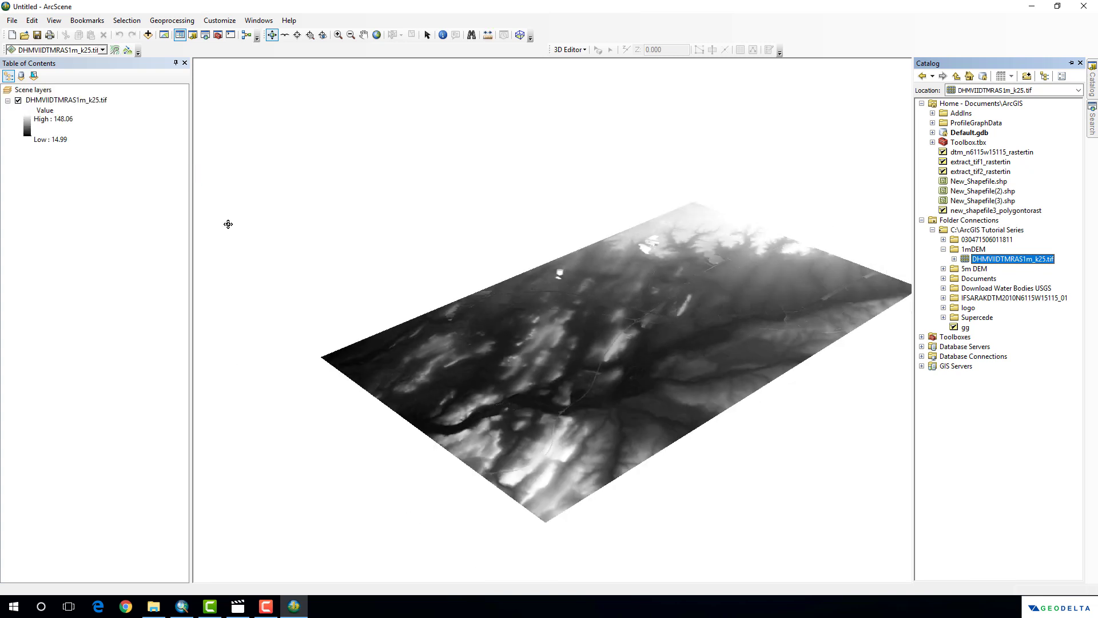
Set DHMVIIDTMRAS1m_k25.tif base heights to float on its own surface as the custom elevation
left_click_drag(478, 378, 520, 338)
scroll(513, 334, "up", 3)
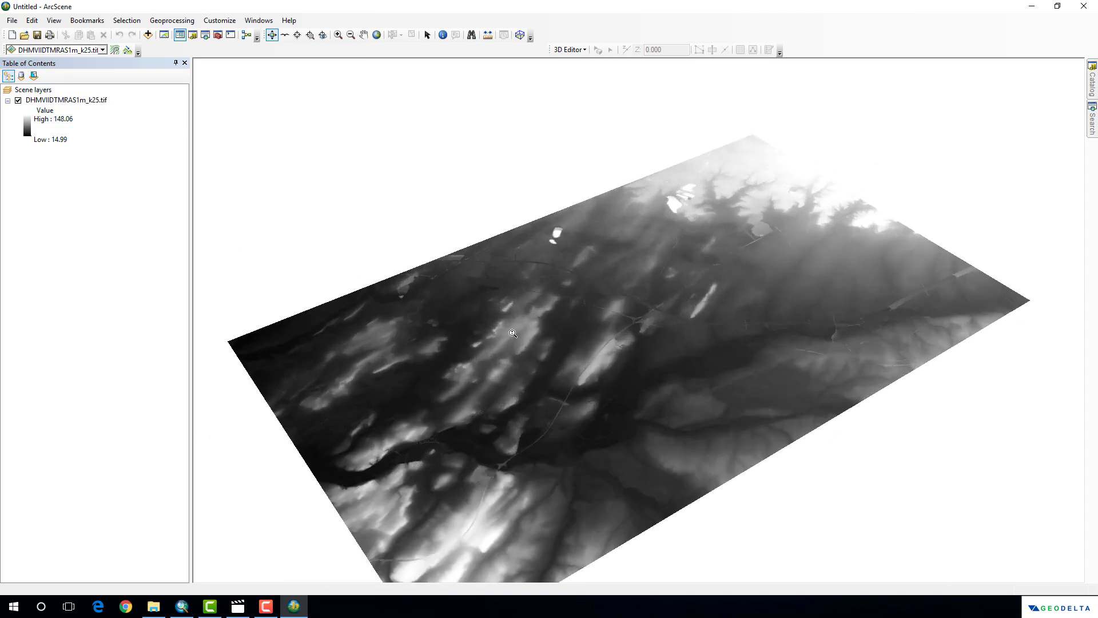
scroll(513, 333, "down", 2)
left_click(81, 101)
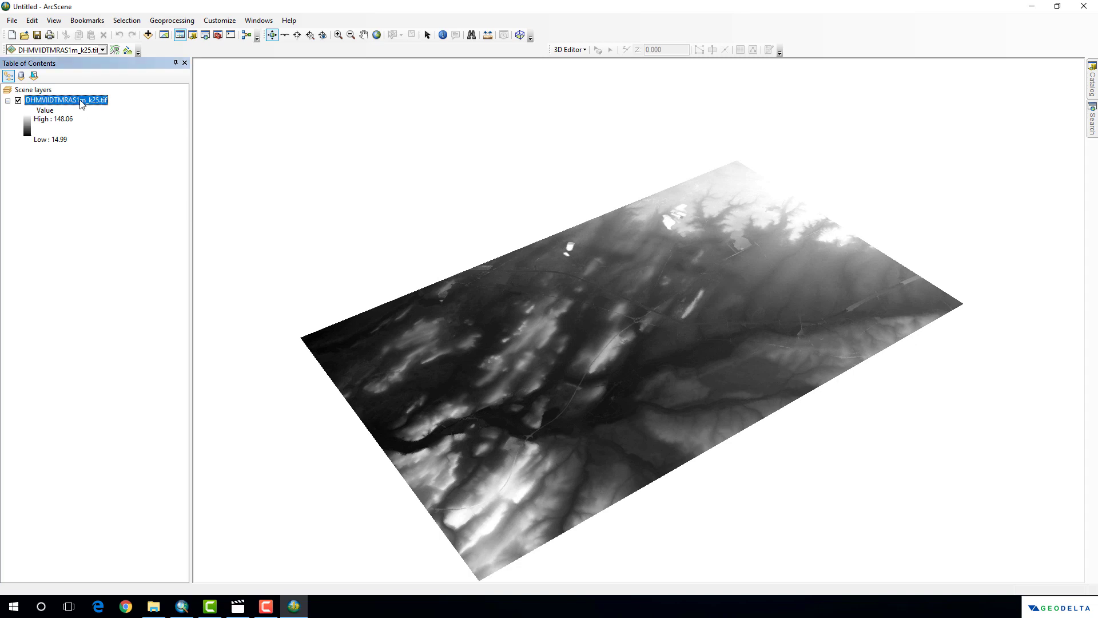
right_click(80, 102)
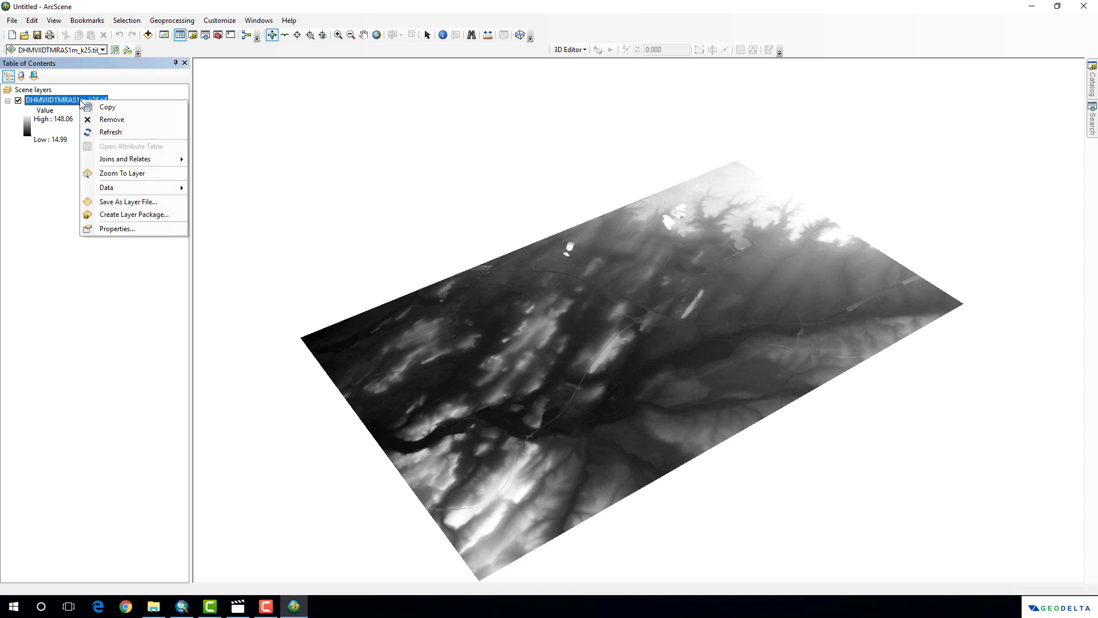
left_click(124, 229)
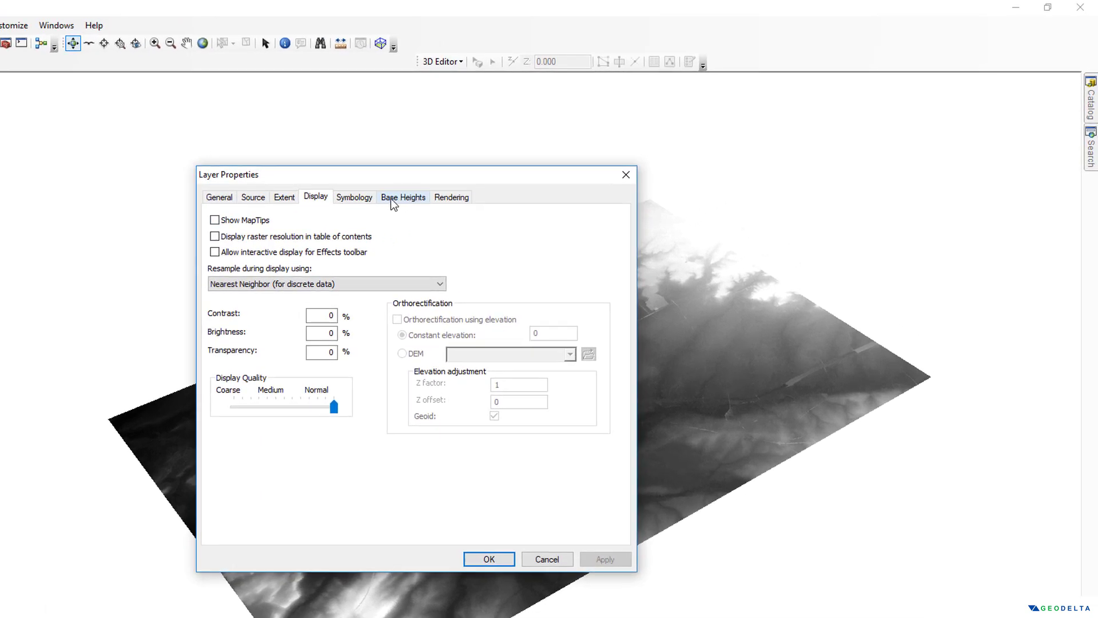
left_click(406, 198)
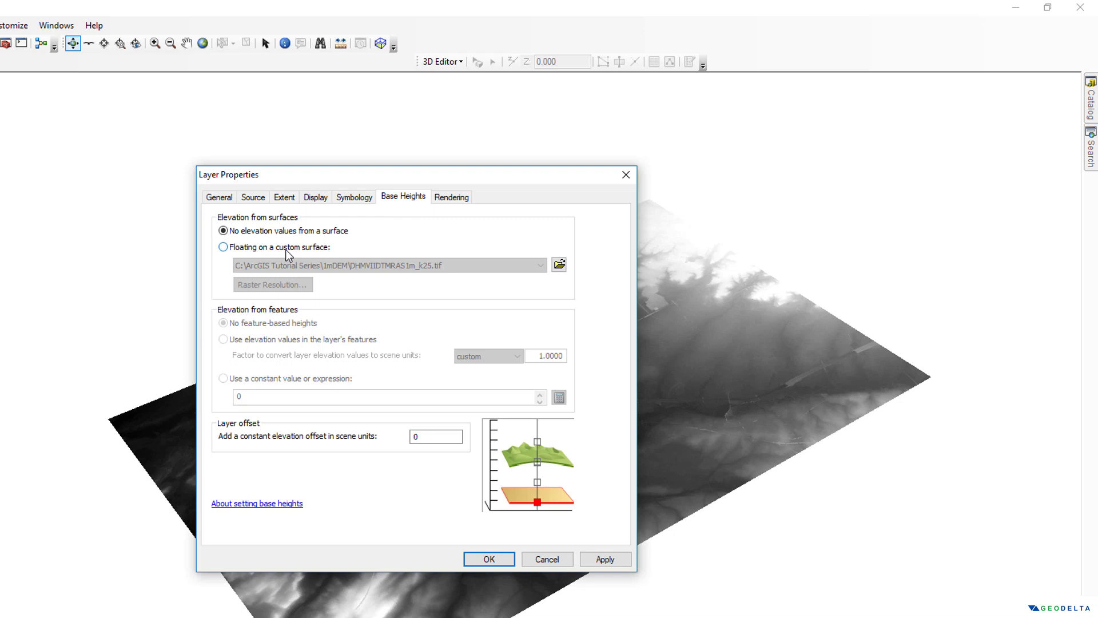
left_click(286, 249)
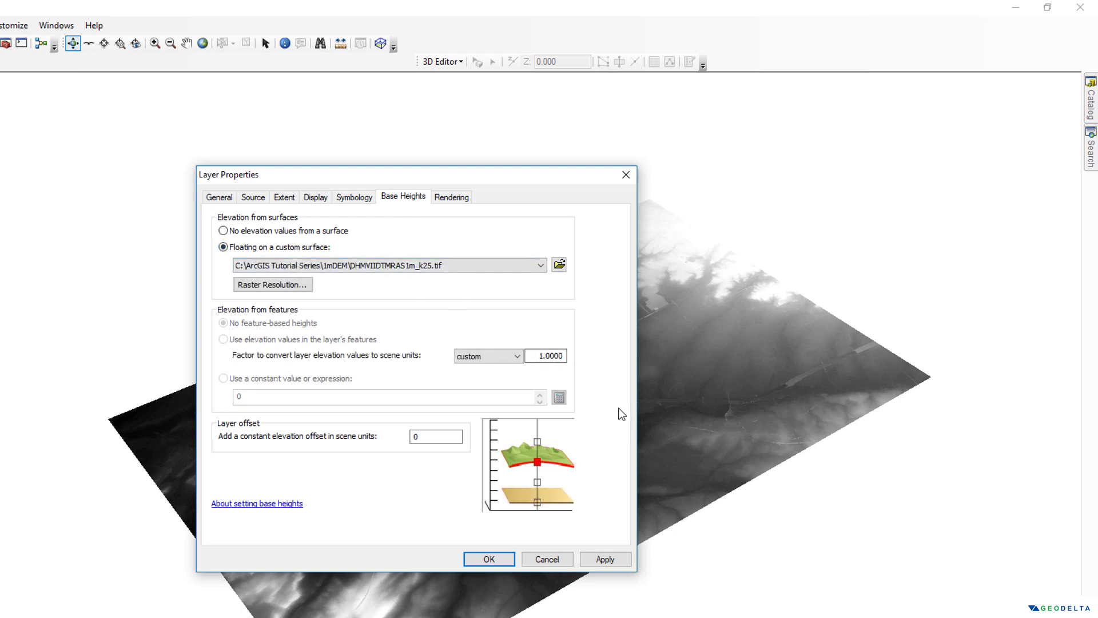
left_click(606, 559)
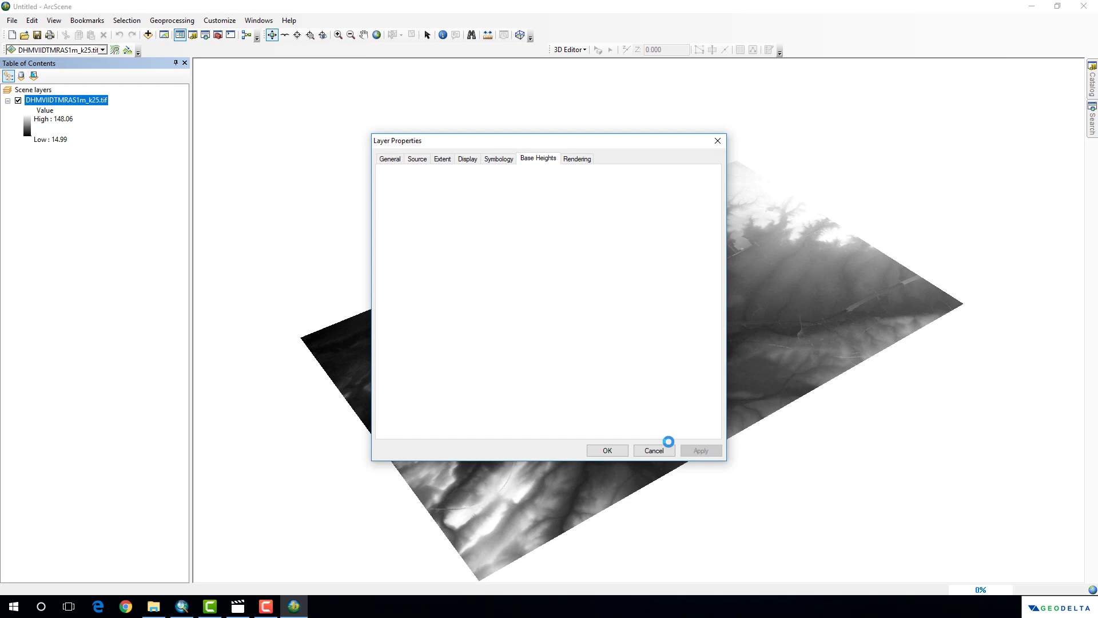
left_click(608, 451)
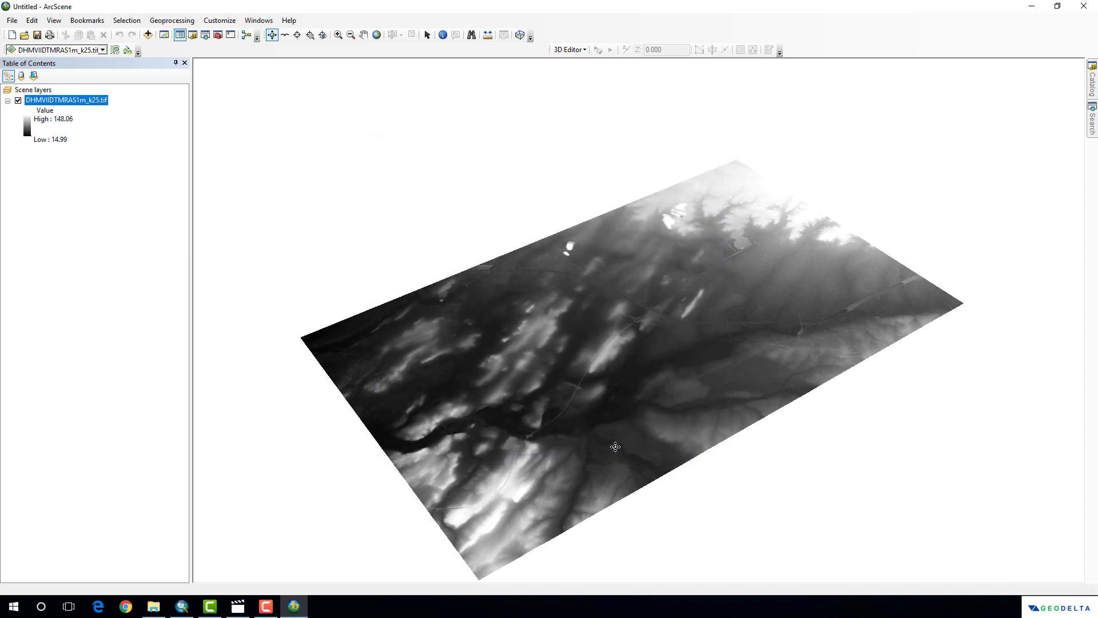
Apply the green-orange-red-brown colour ramp to the DHMVIIDTMRAS1m_k25.tif terrain
left_click_drag(610, 450, 573, 408)
left_click_drag(402, 307, 398, 337)
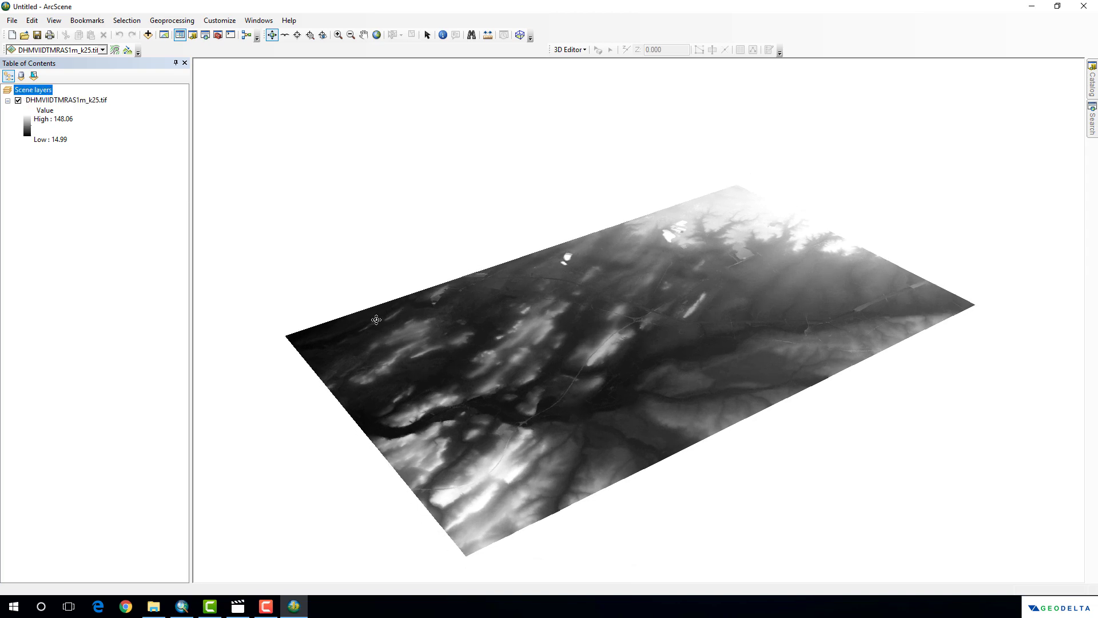
left_click(28, 130)
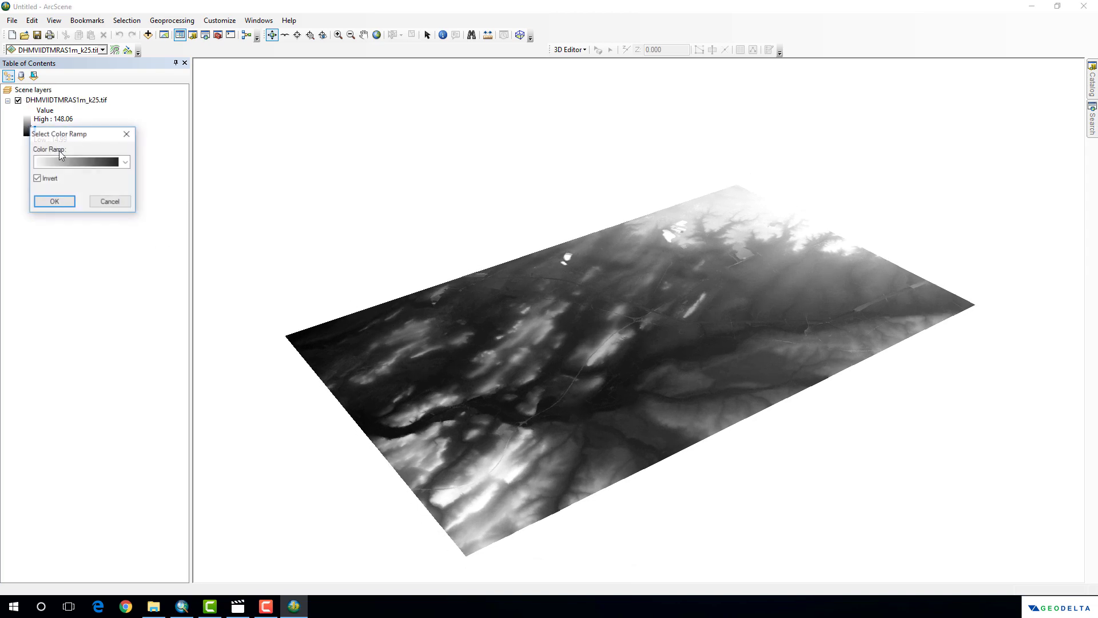
left_click(97, 162)
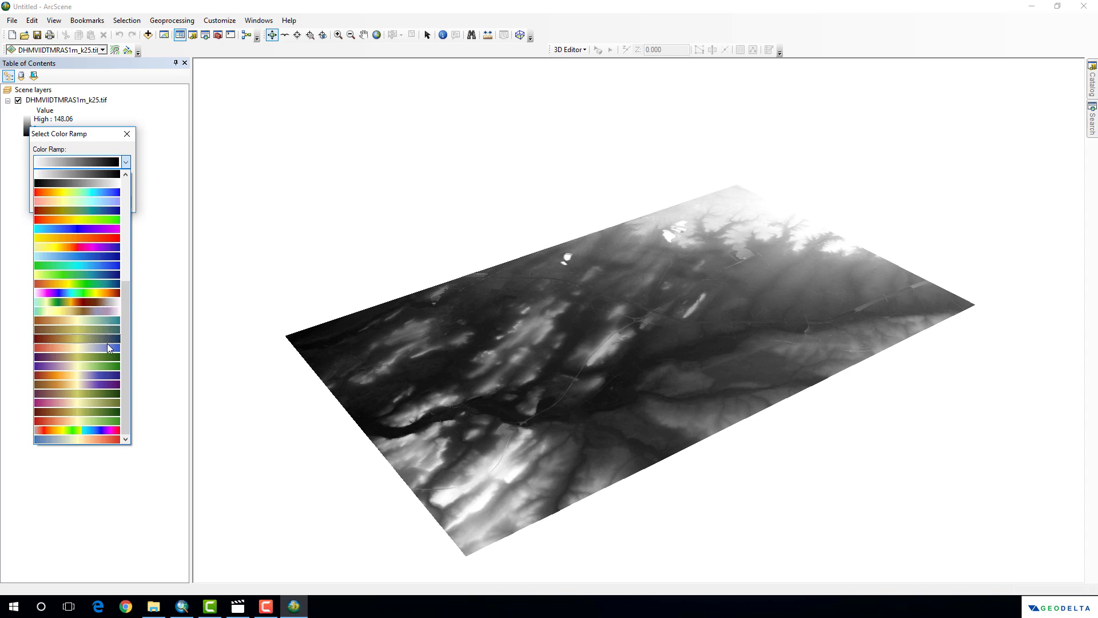
left_click(98, 301)
left_click(57, 202)
left_click_drag(428, 424, 427, 416)
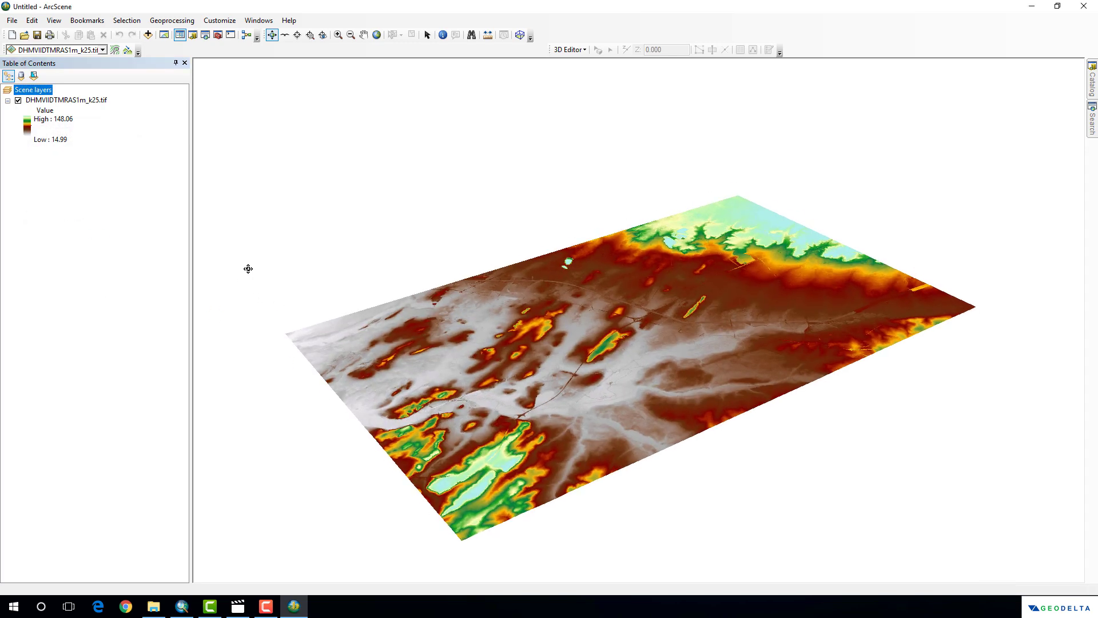
left_click(83, 100)
left_click(45, 91)
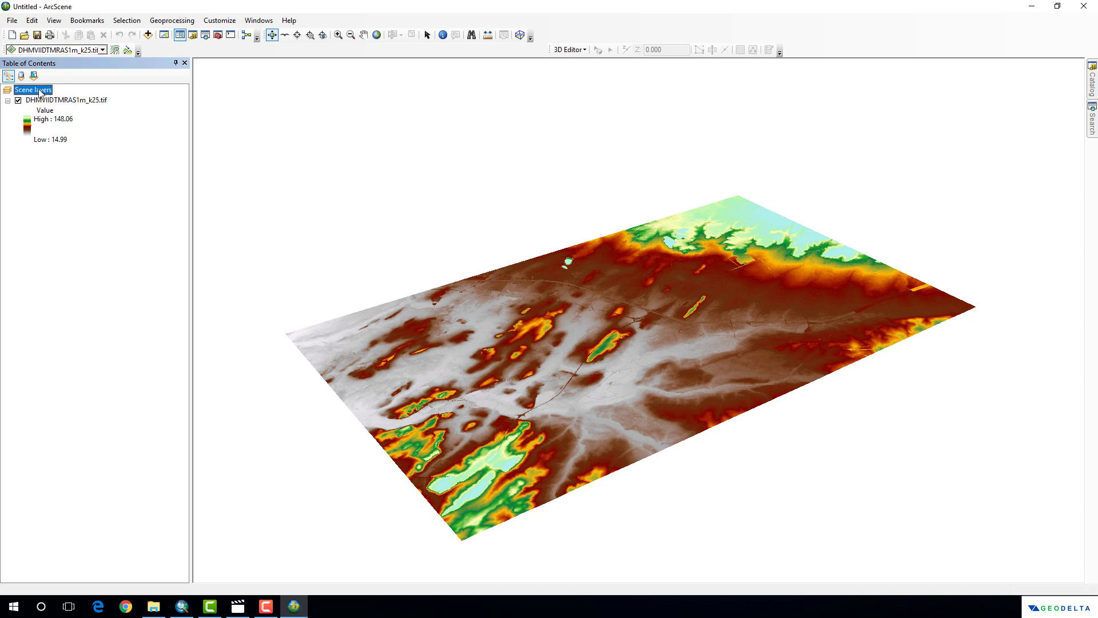
Set the scene's vertical exaggeration to 5 in Scene Properties and tilt the view
right_click(39, 88)
left_click(74, 138)
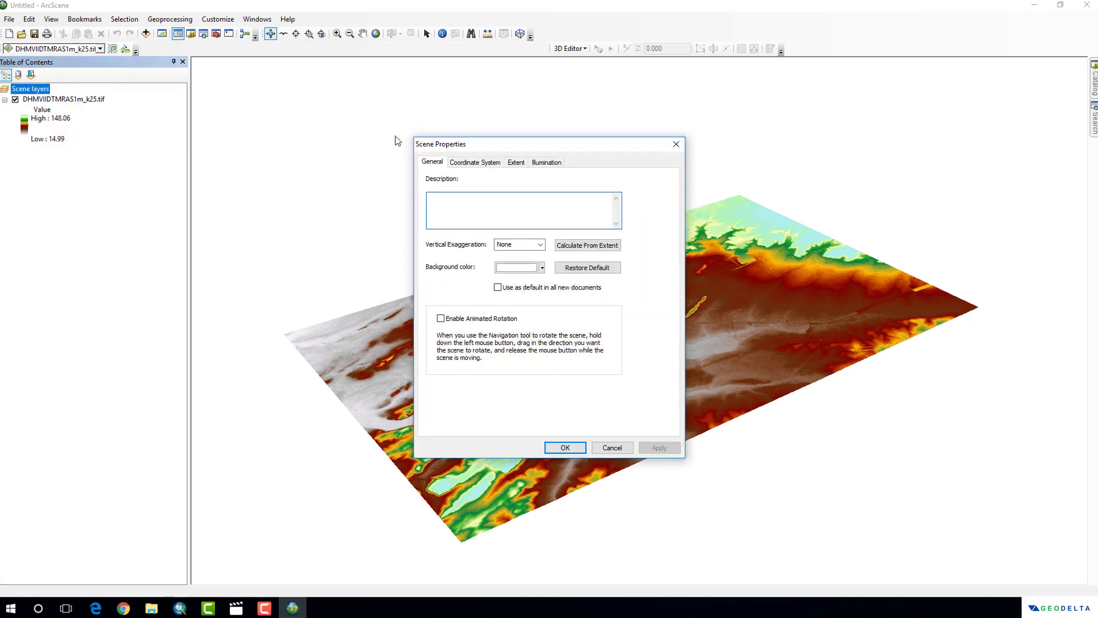
left_click_drag(474, 129, 129, 131)
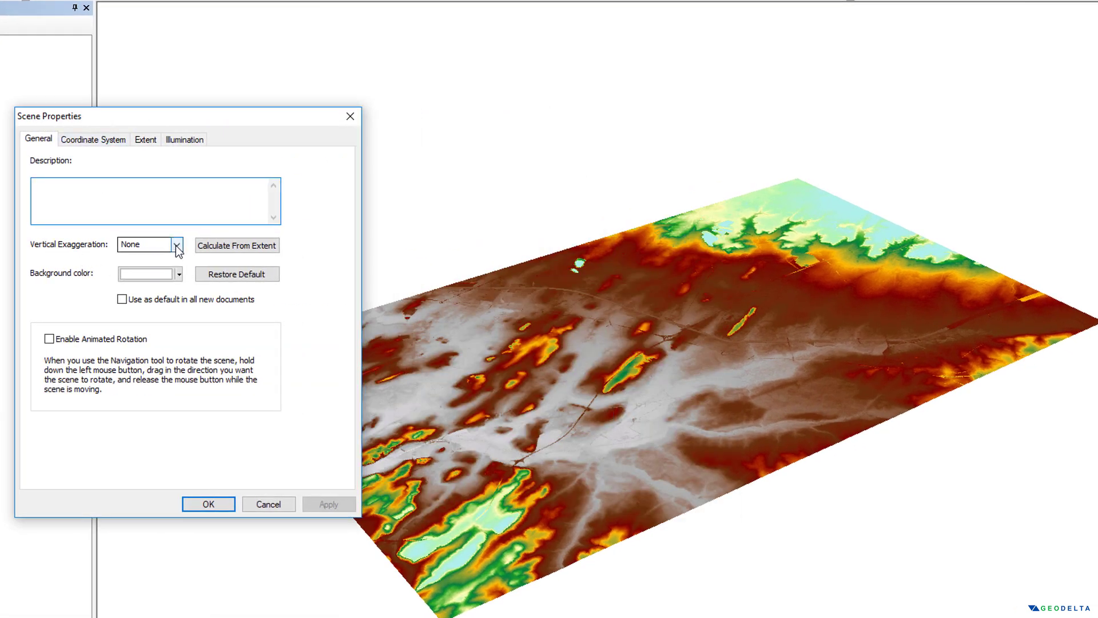
left_click(176, 246)
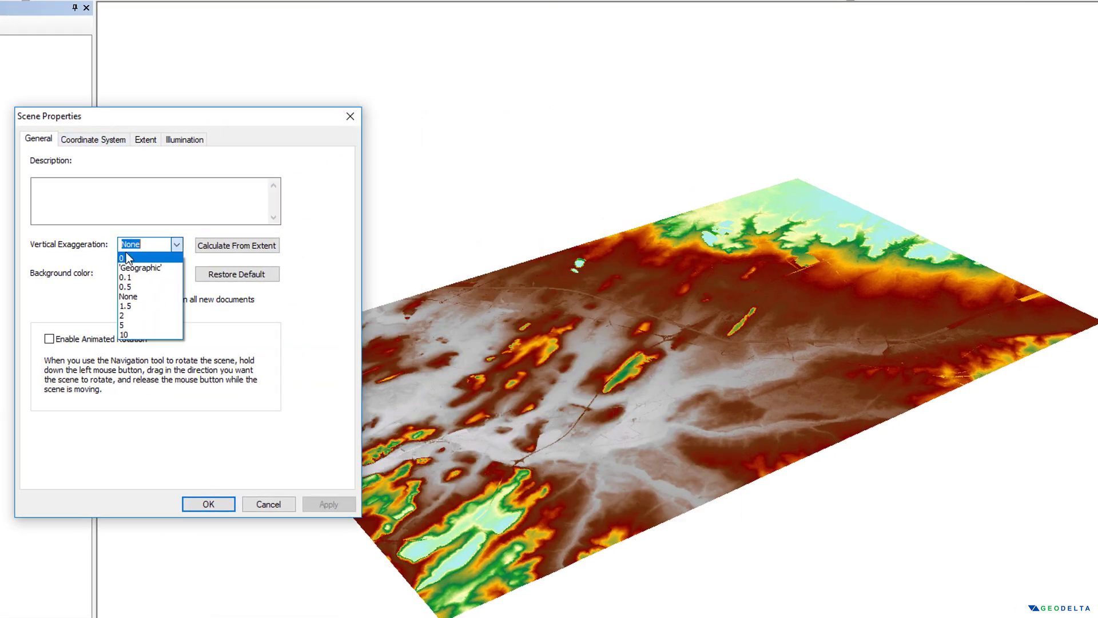
left_click(145, 324)
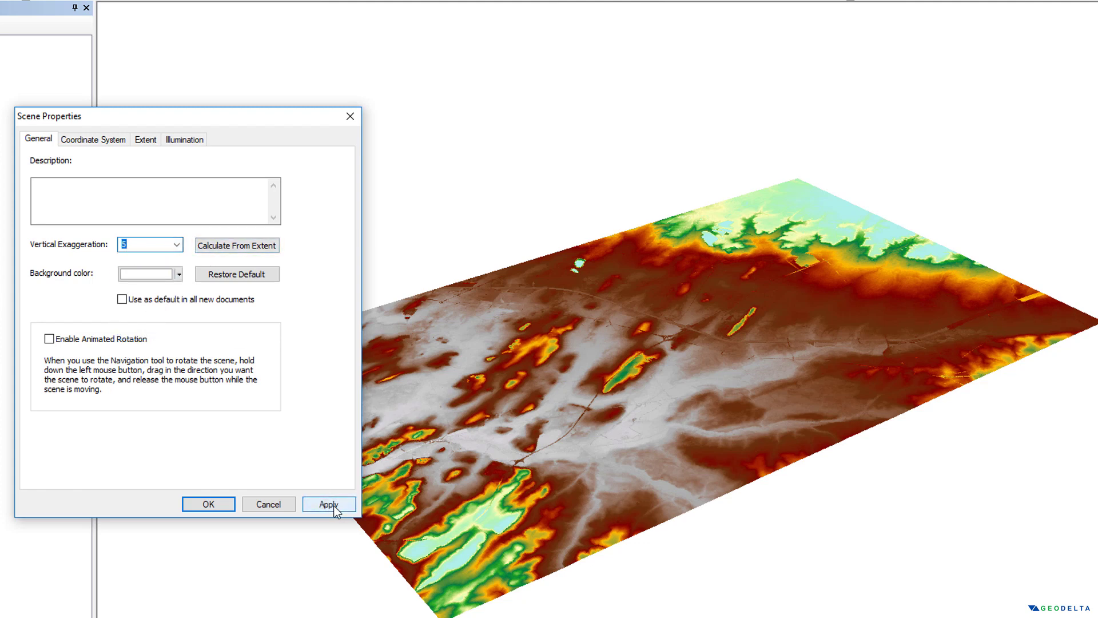
left_click(329, 504)
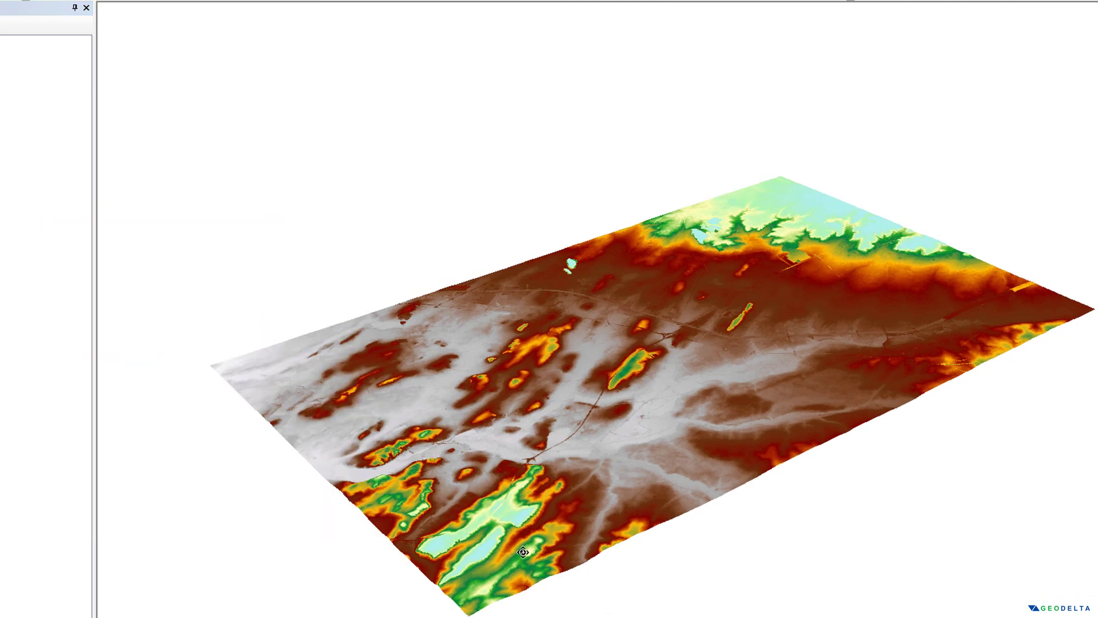
left_click_drag(523, 552, 521, 542)
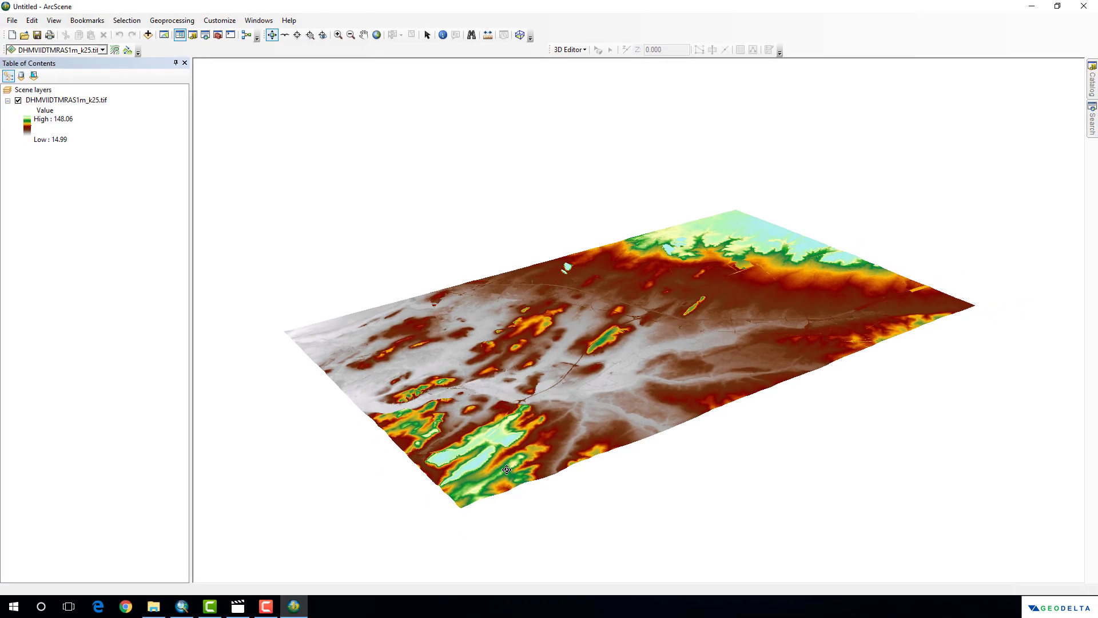
left_click_drag(507, 470, 523, 464)
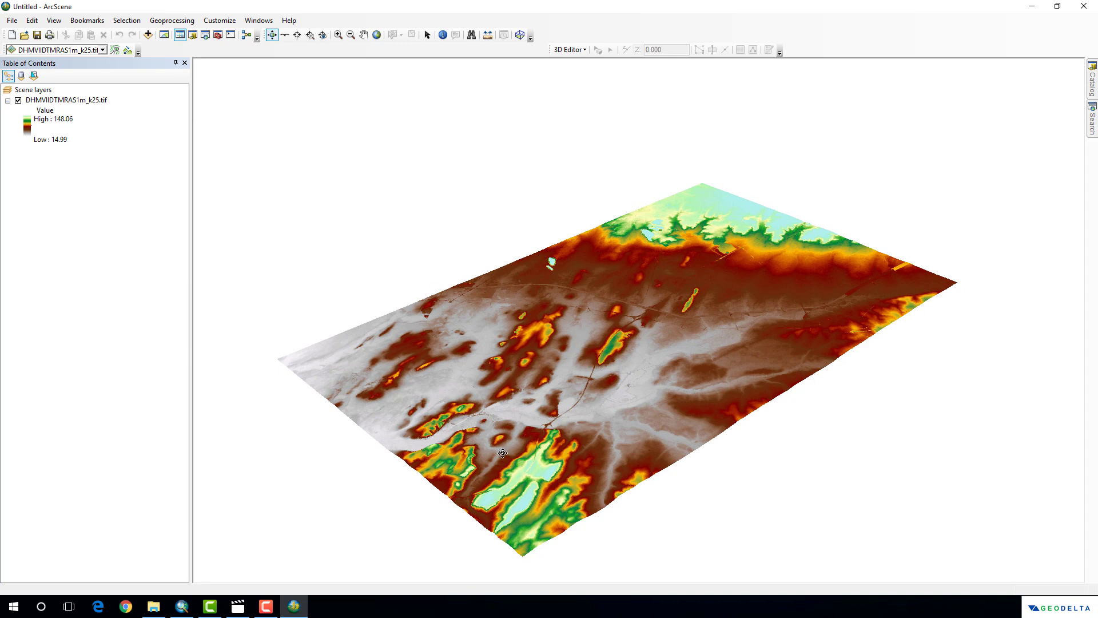
Raise the scene's vertical exaggeration to 30 and move the view closer to the terrain
left_click(63, 100)
right_click(36, 89)
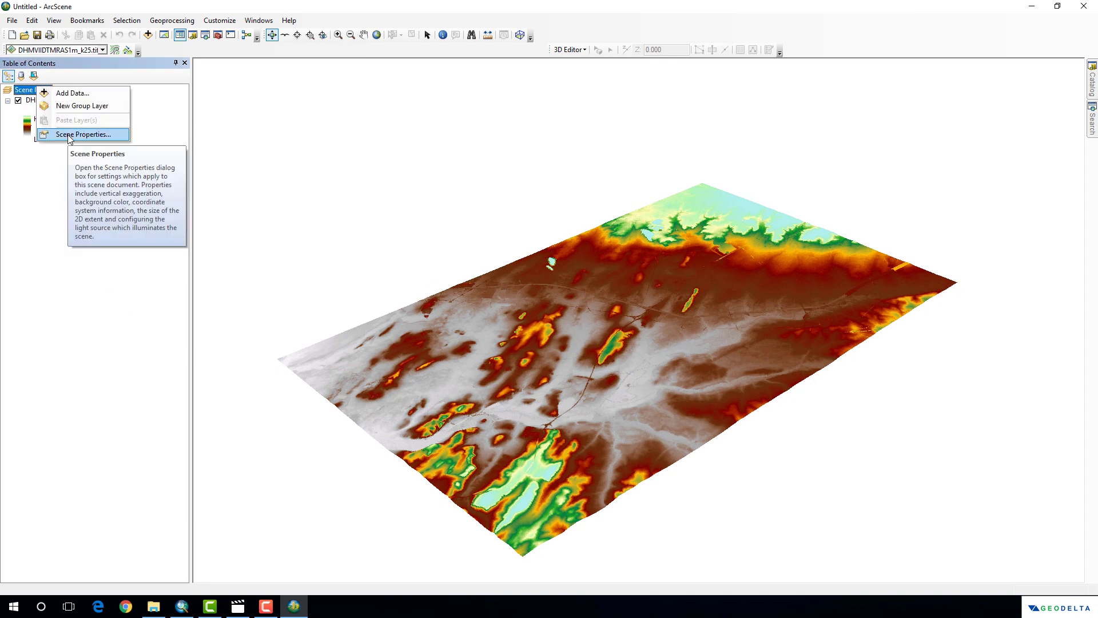
left_click(68, 135)
left_click_drag(490, 143, 167, 147)
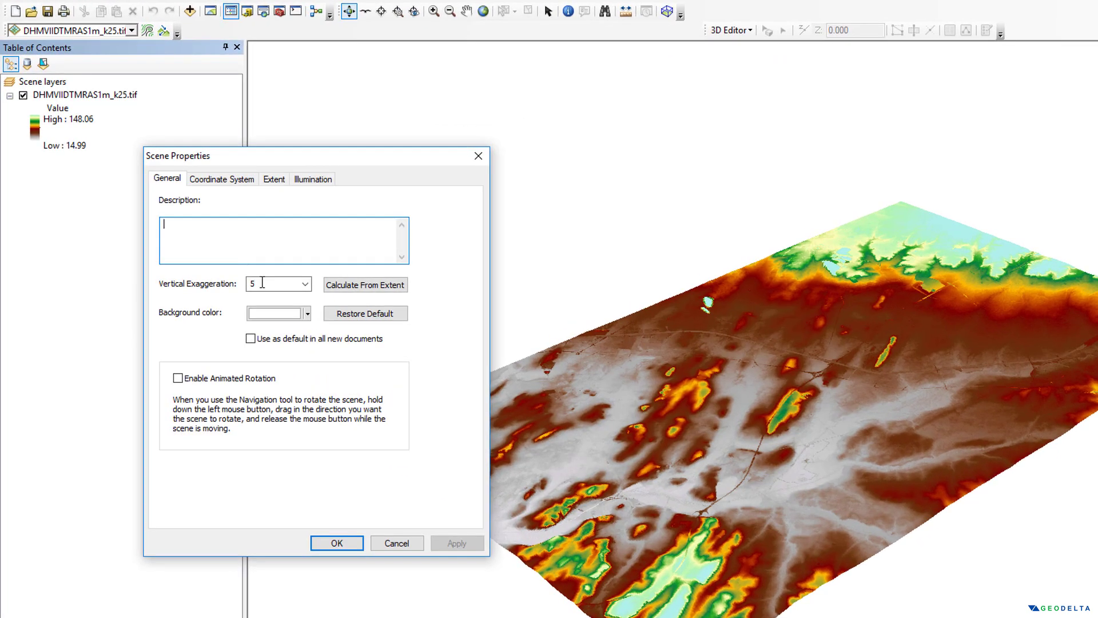
double_click(264, 283)
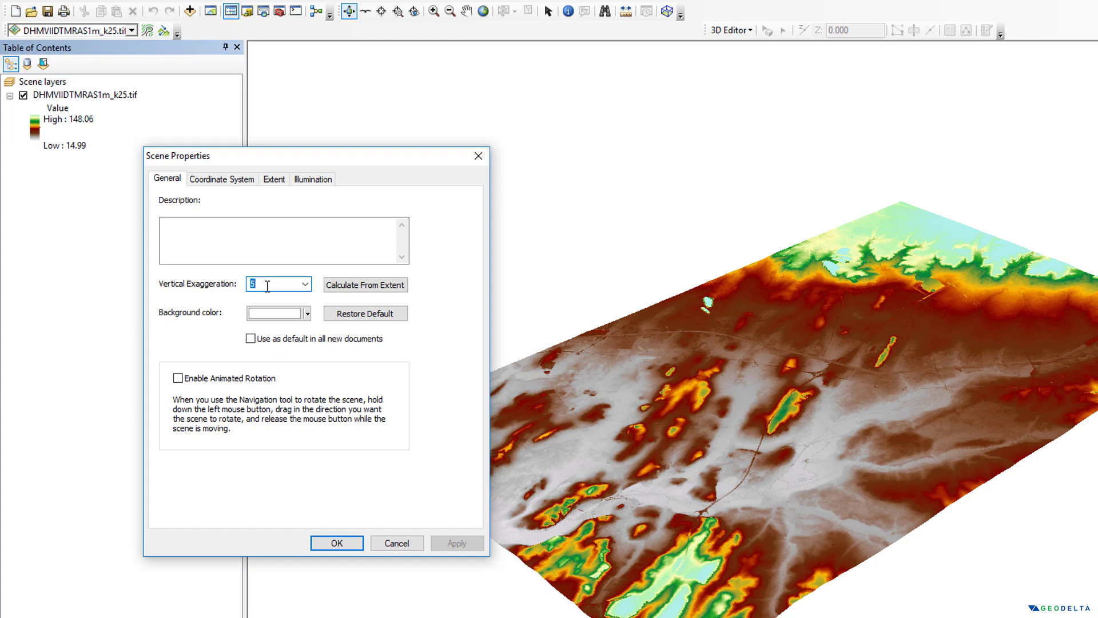
type("30")
left_click(464, 546)
left_click(337, 543)
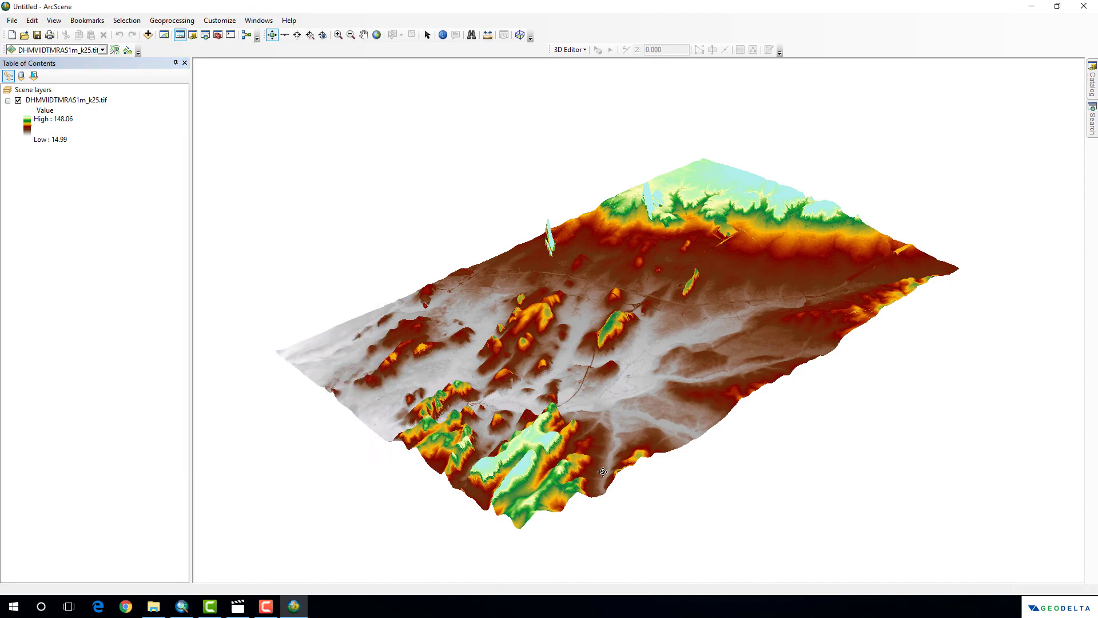
left_click_drag(603, 471, 734, 410)
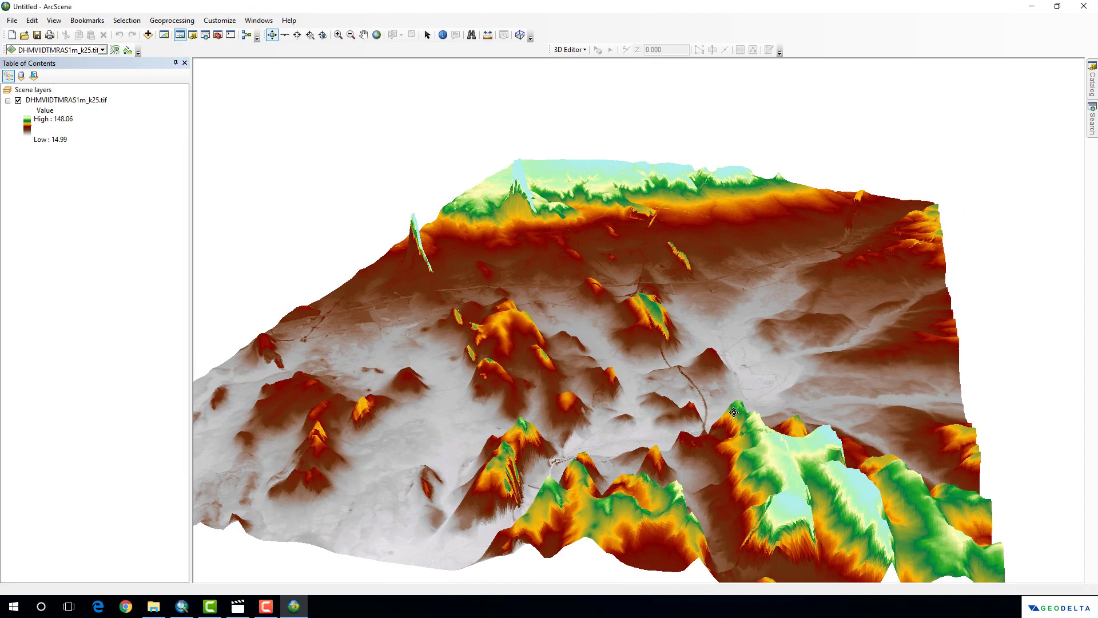
scroll(734, 412, "up", 2)
scroll(732, 418, "up", 2)
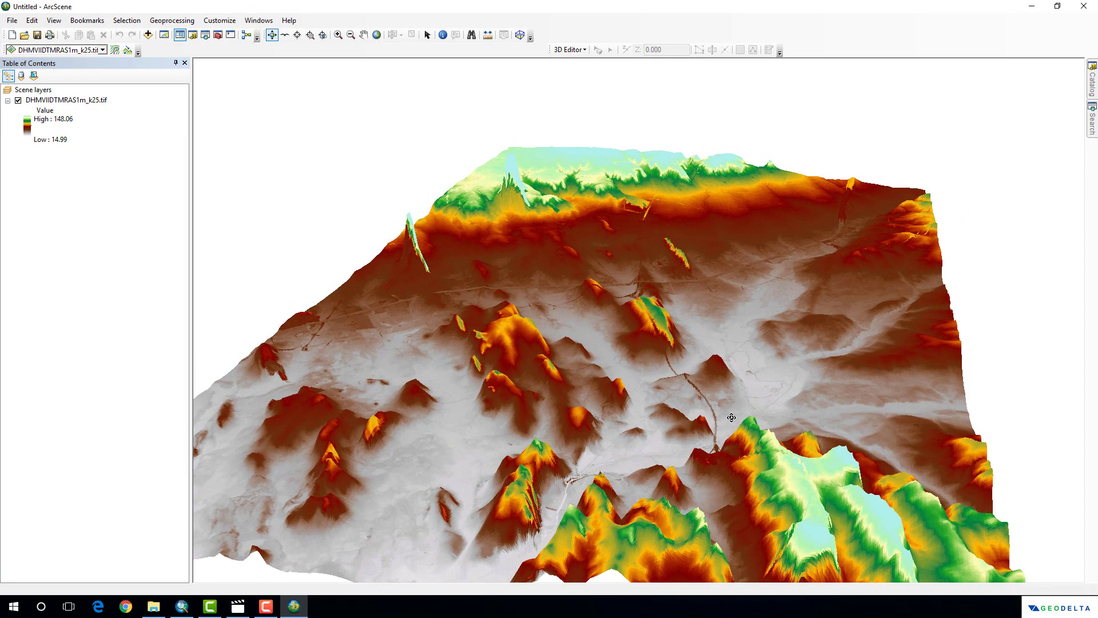
Increase the vertical exaggeration to 50 and tilt to a steeper viewing angle
left_click(48, 90)
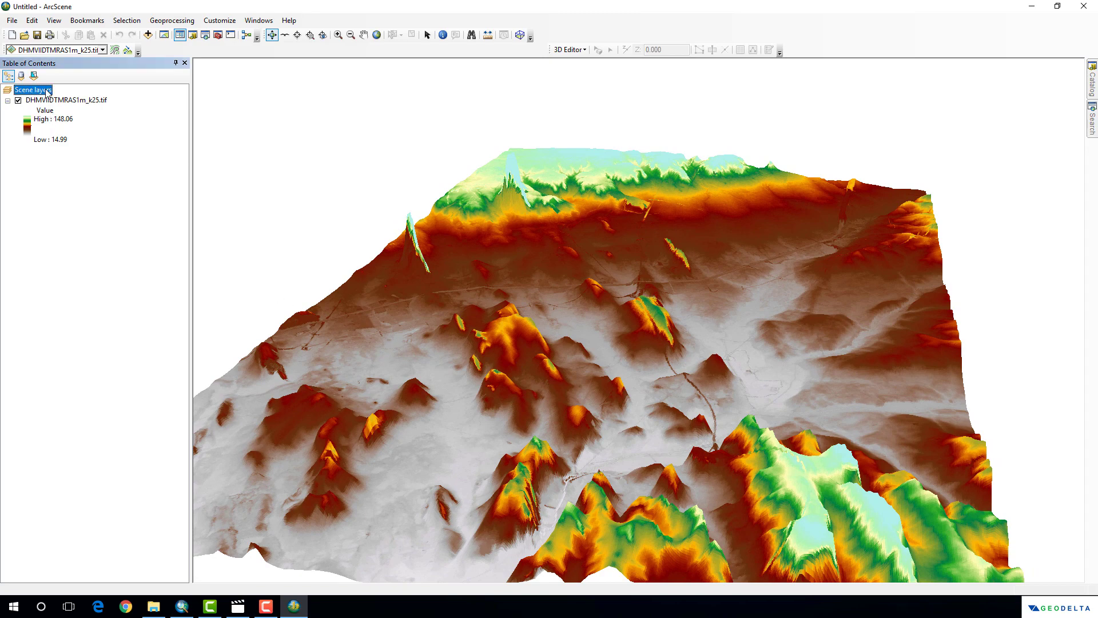
right_click(47, 90)
left_click(74, 138)
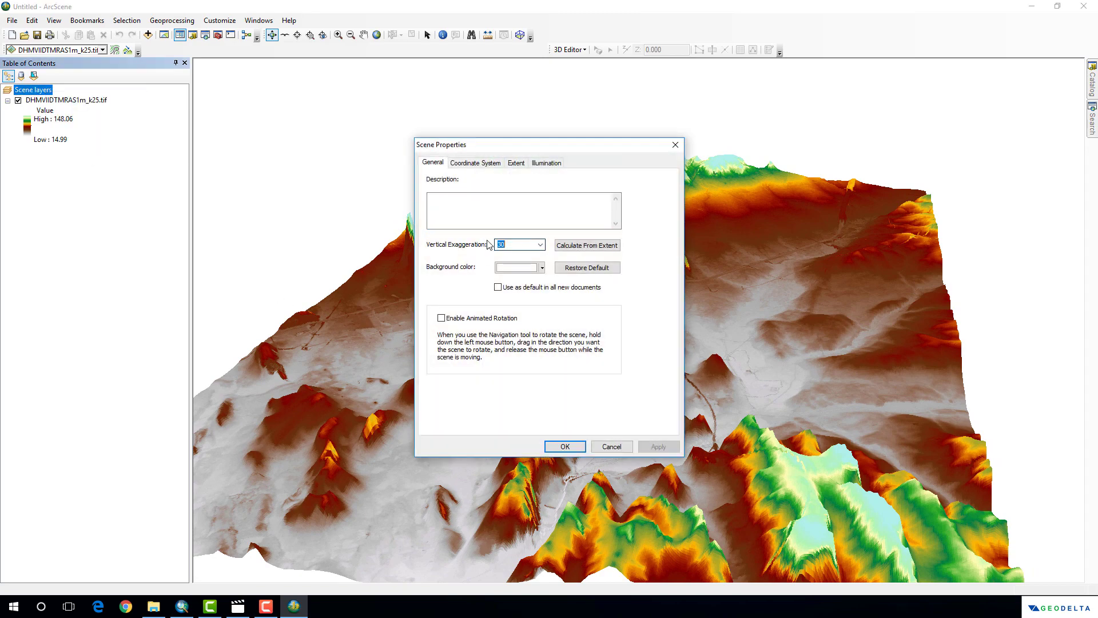
type("50")
left_click(664, 446)
left_click(565, 446)
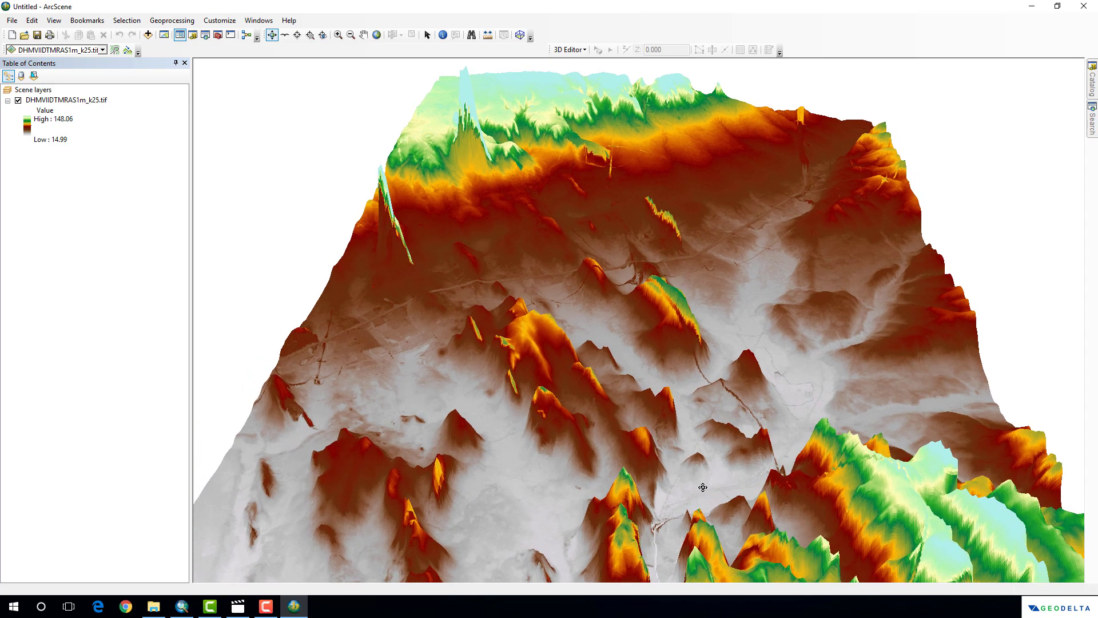
scroll(703, 487, "down", 5)
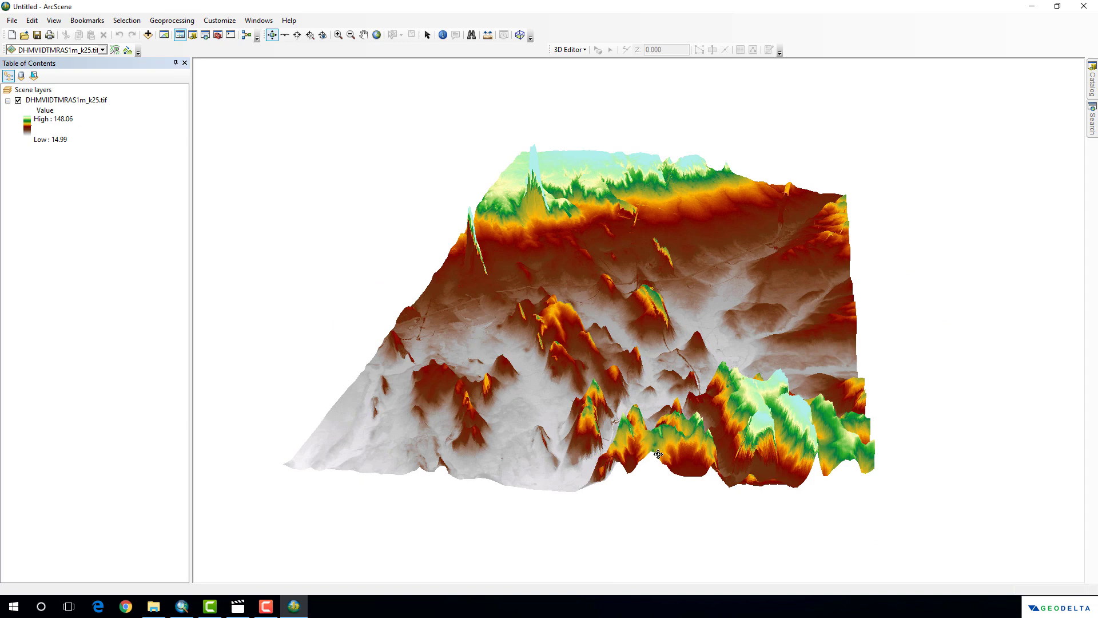
left_click_drag(658, 457, 658, 460)
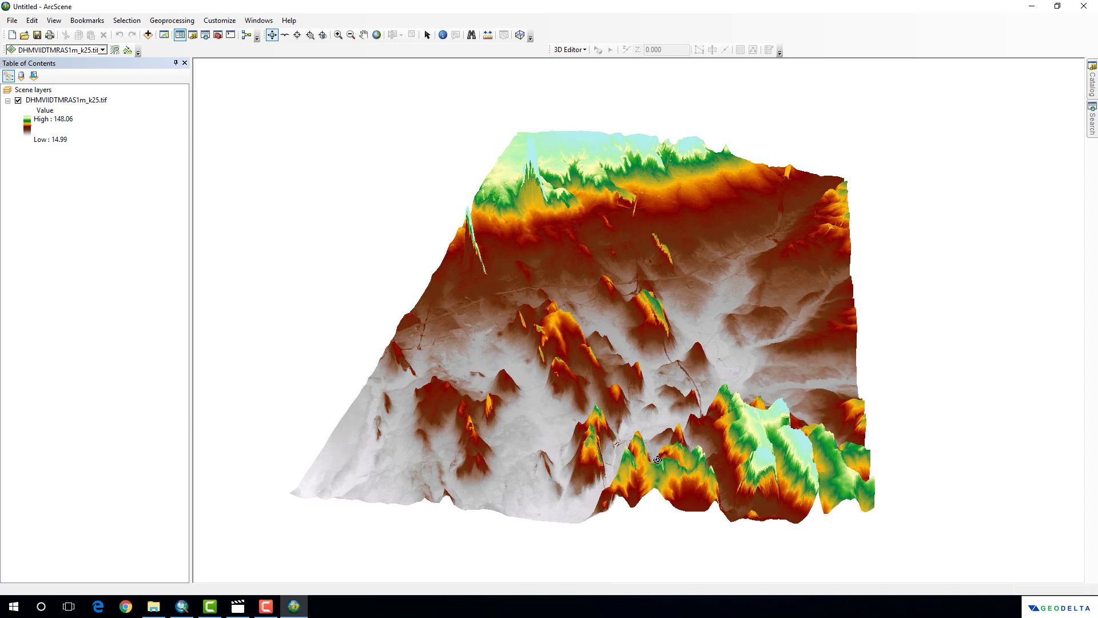
scroll(658, 460, "up", 2)
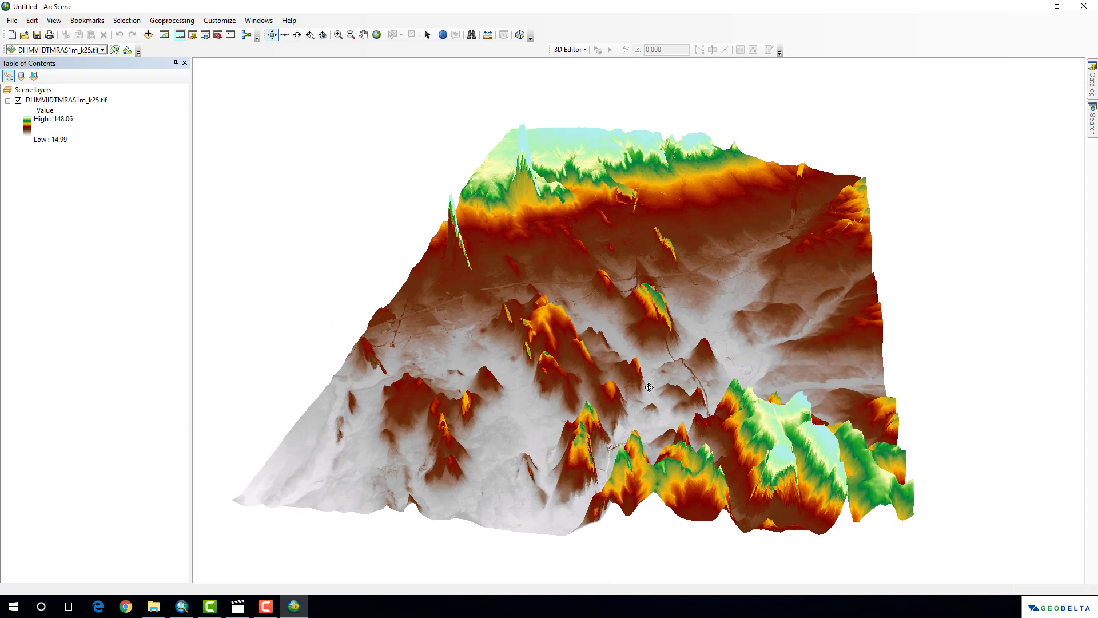
Return to ArcMap, open the Catalog, and bring up the 1mDEM folder's New menu
left_click(182, 607)
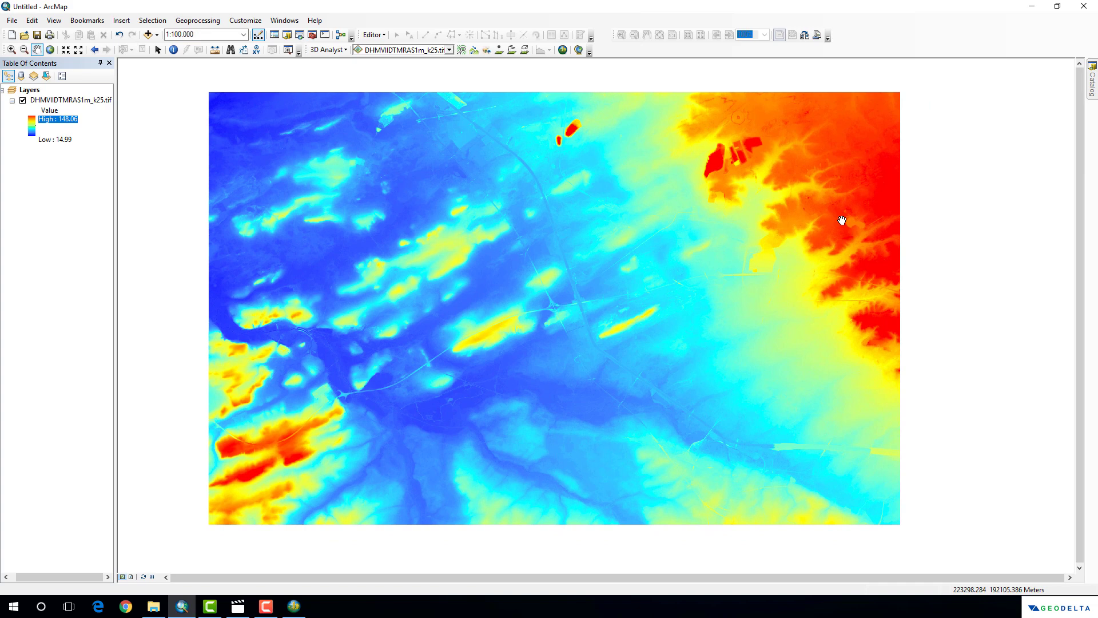
left_click_drag(921, 157, 912, 158)
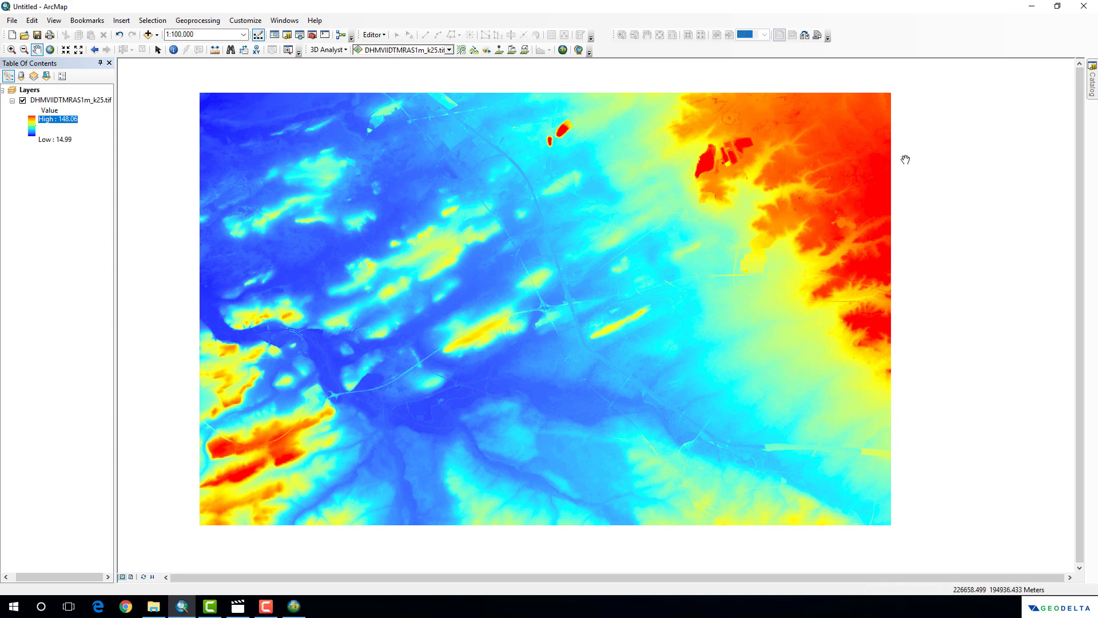
left_click(1093, 81)
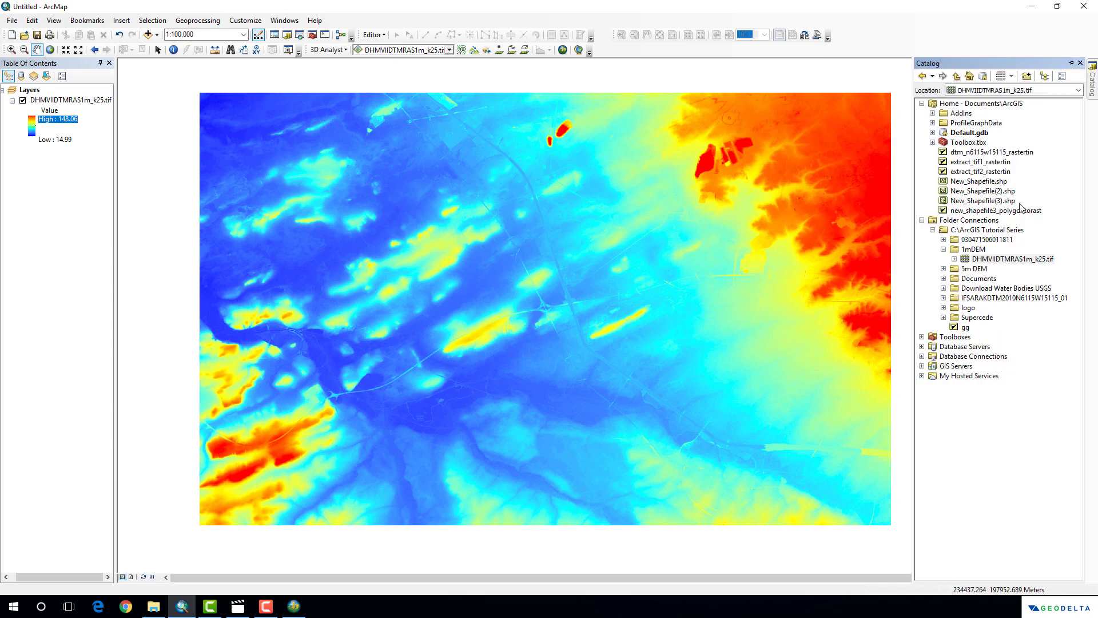
right_click(983, 250)
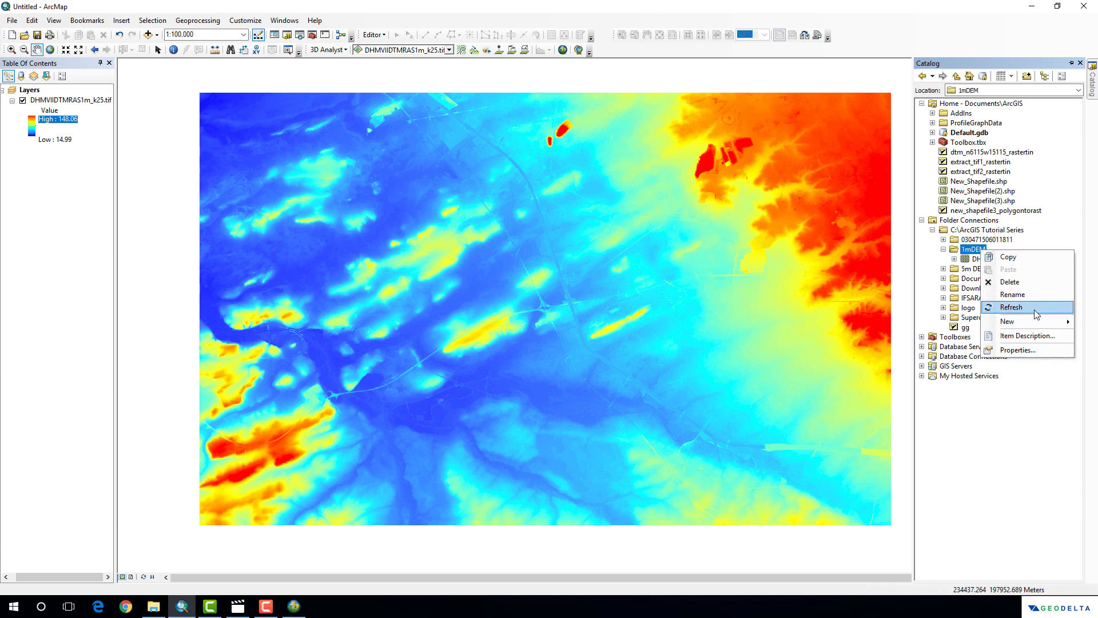
mouse_move(1038, 327)
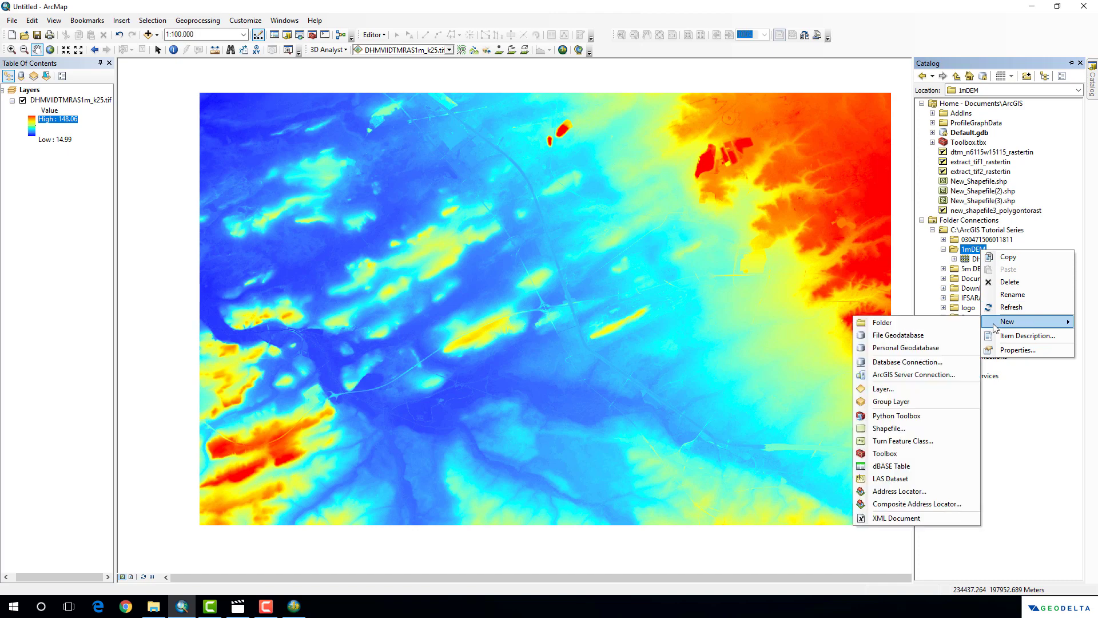
Start a new shapefile named Water_Level with the Polygon feature type
left_click(903, 428)
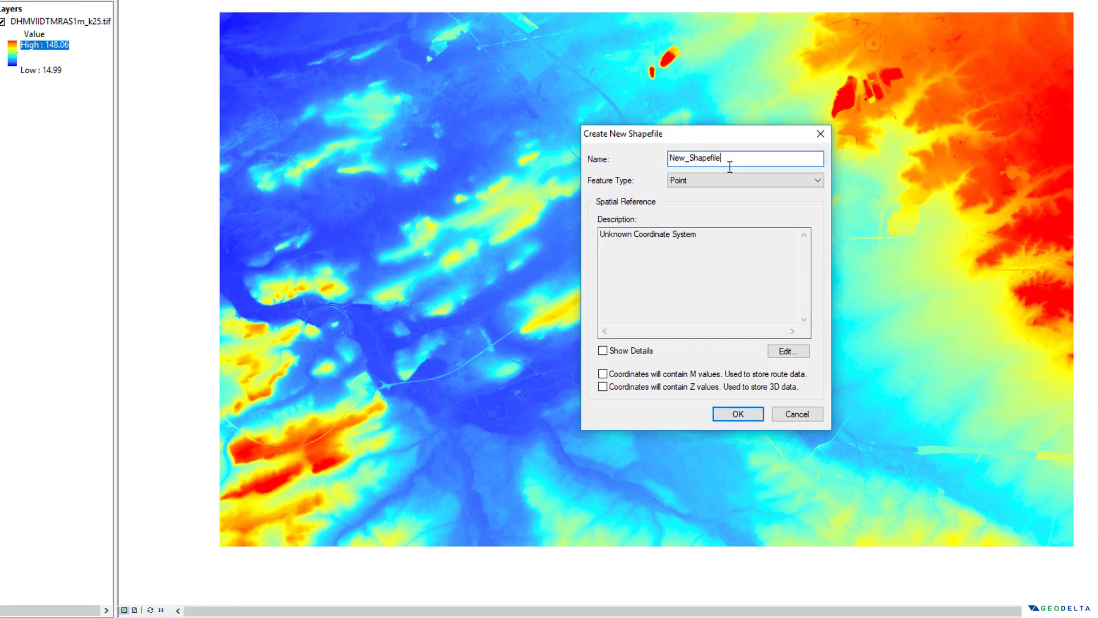
type("Water_Level")
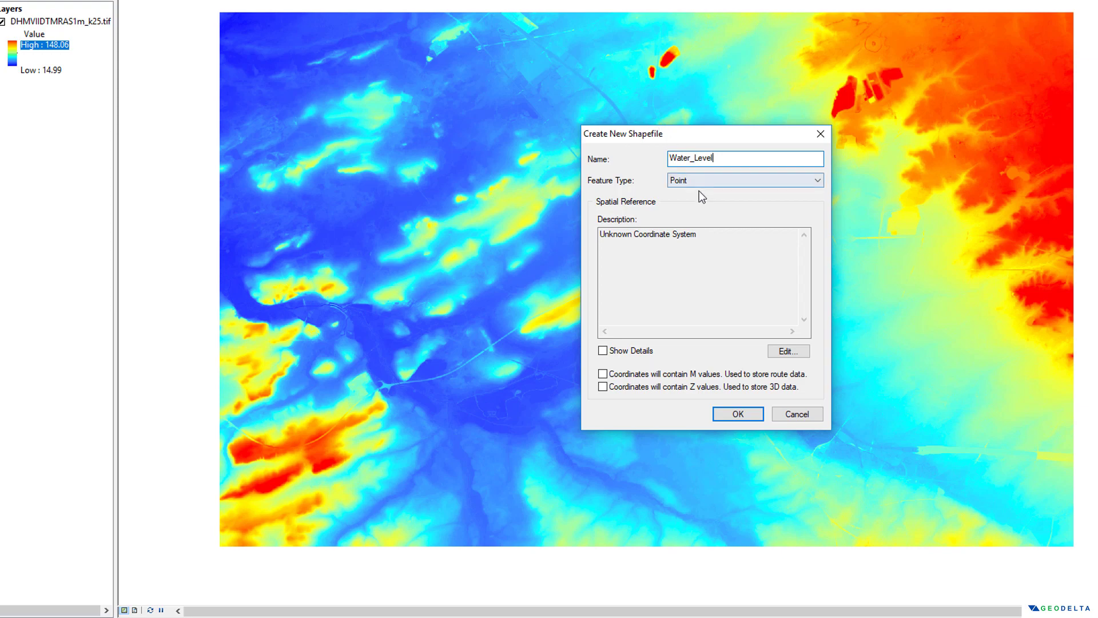
left_click(699, 182)
left_click(706, 211)
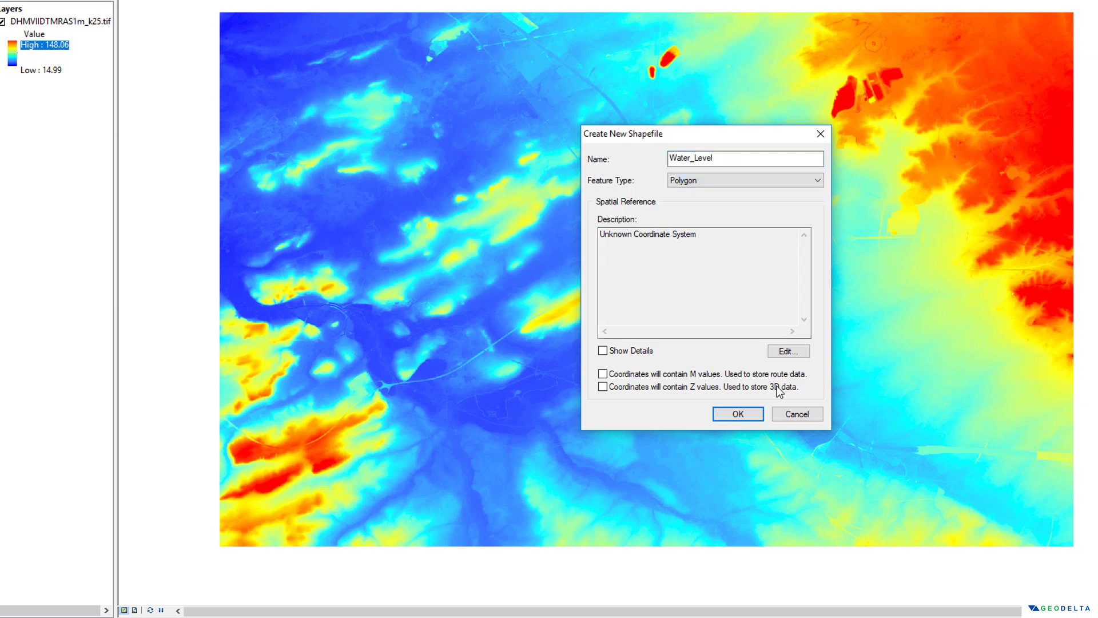
Search 'lambert' and assign Belge Lambert 1972 from National Grids > Europe as its coordinate system
left_click(788, 351)
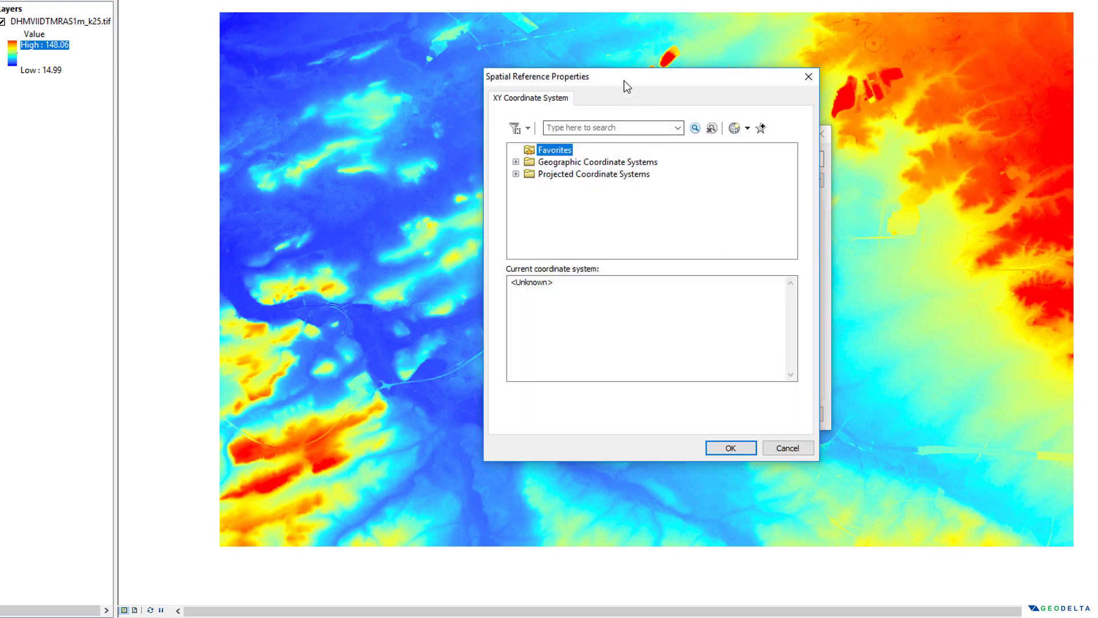
left_click_drag(624, 81, 721, 238)
left_click(701, 285)
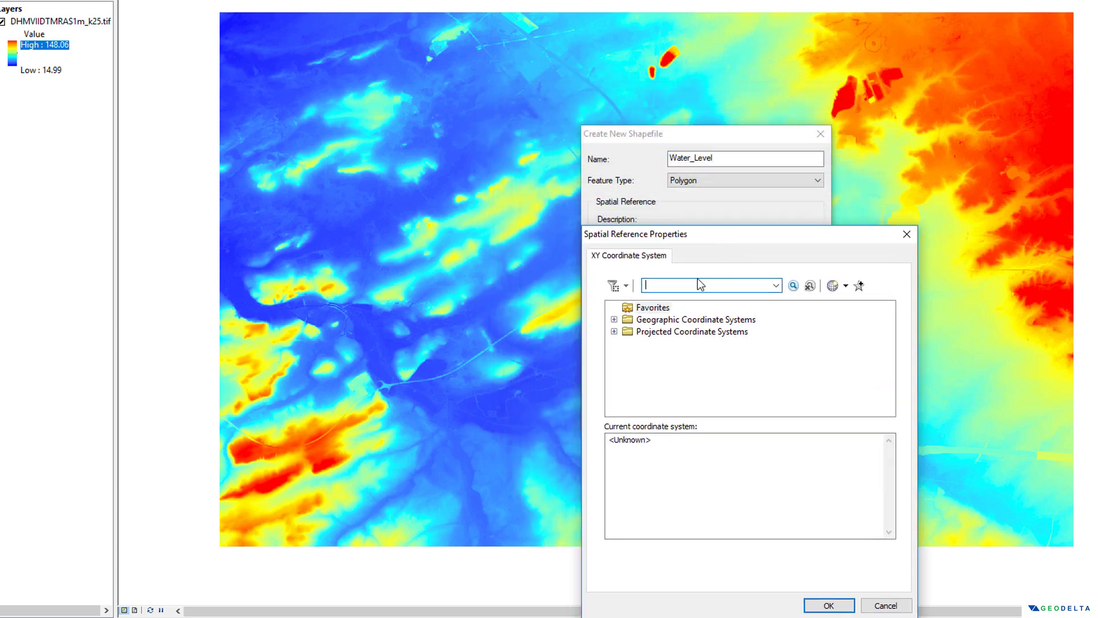
type("lambert")
key("Return")
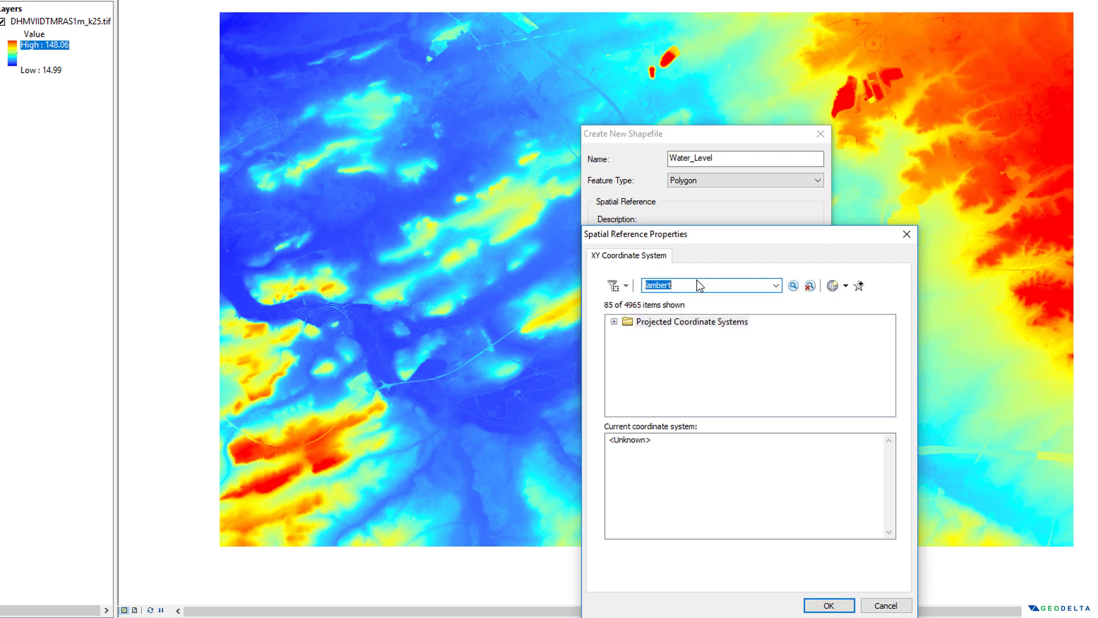
double_click(708, 324)
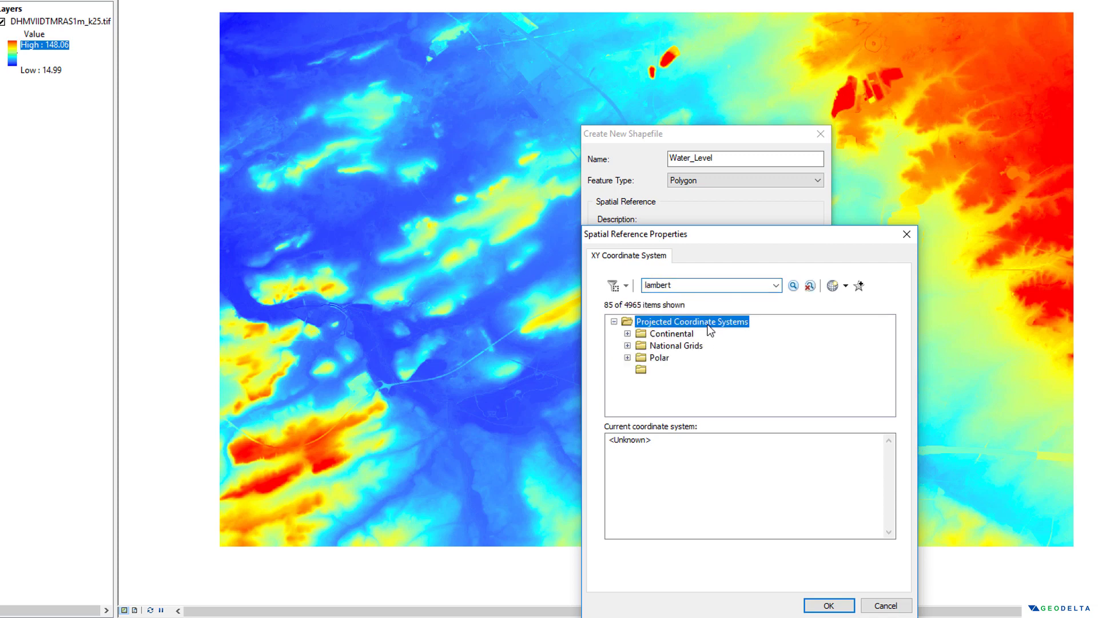
double_click(681, 347)
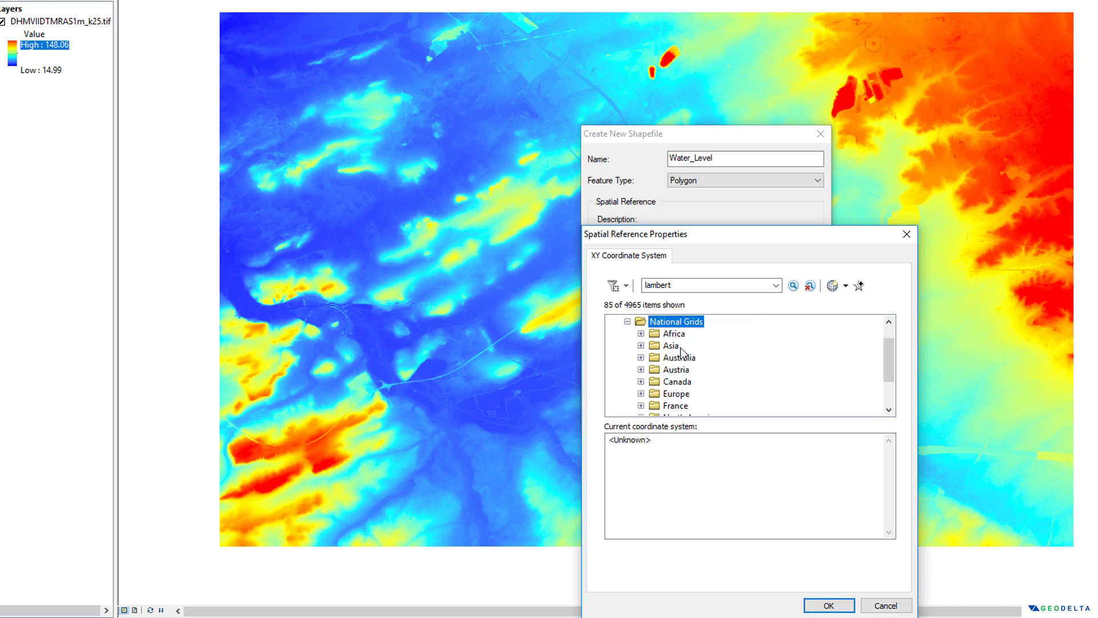
double_click(685, 394)
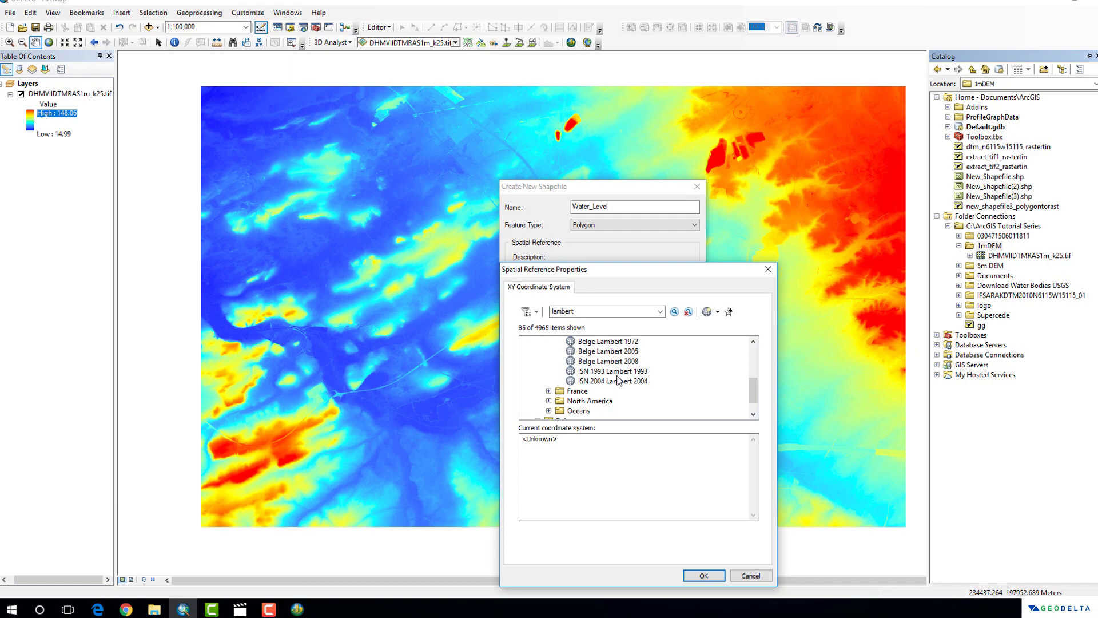
scroll(617, 381, "up", 1)
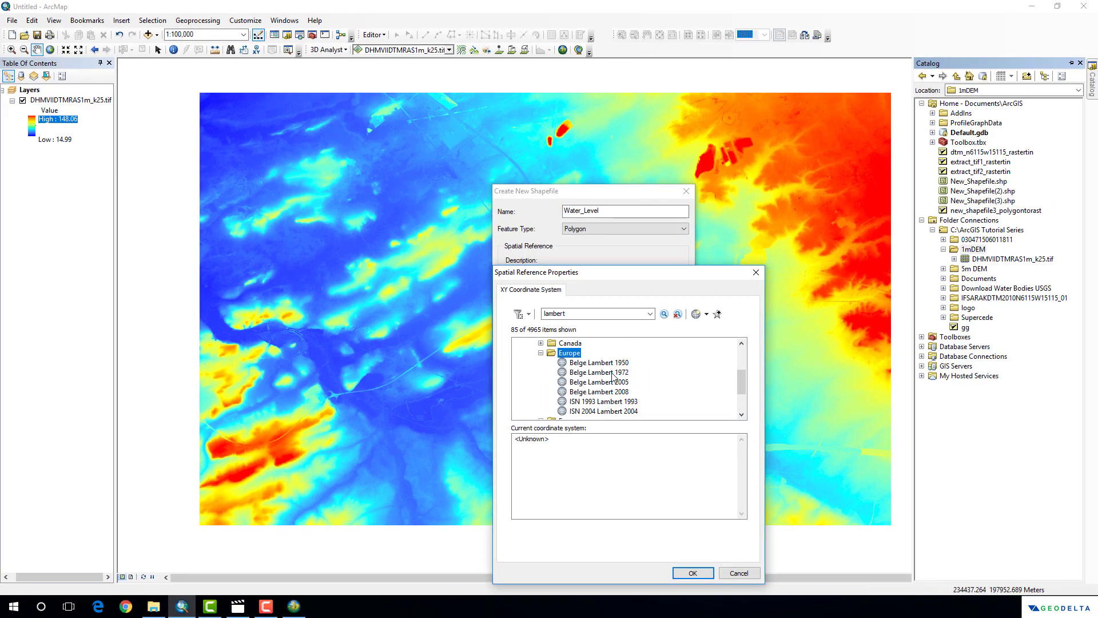
left_click(606, 372)
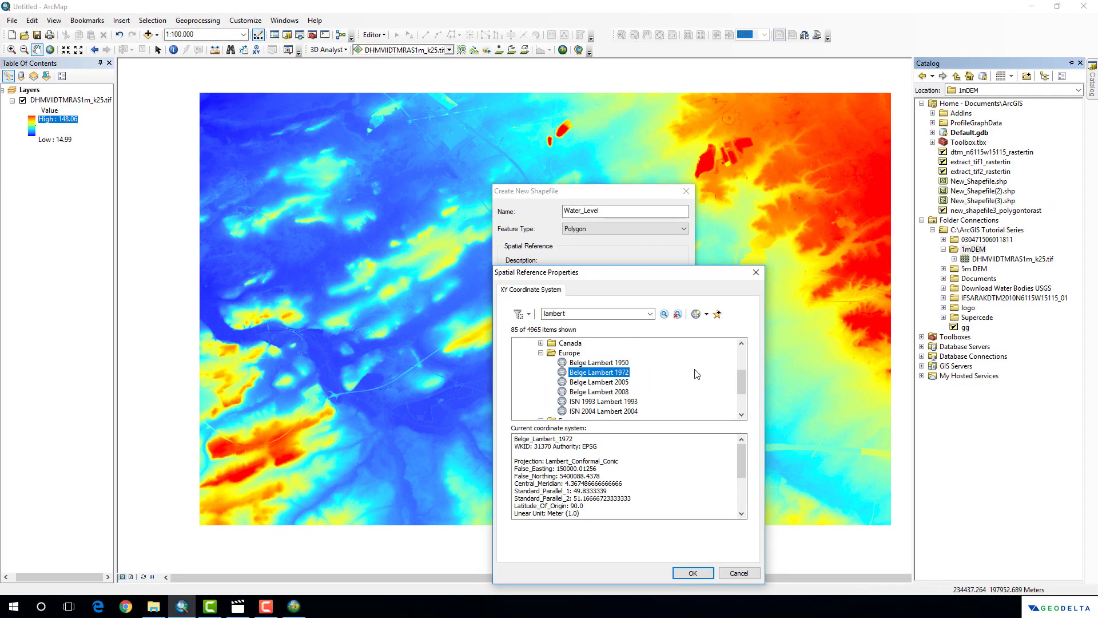
left_click_drag(668, 277, 711, 257)
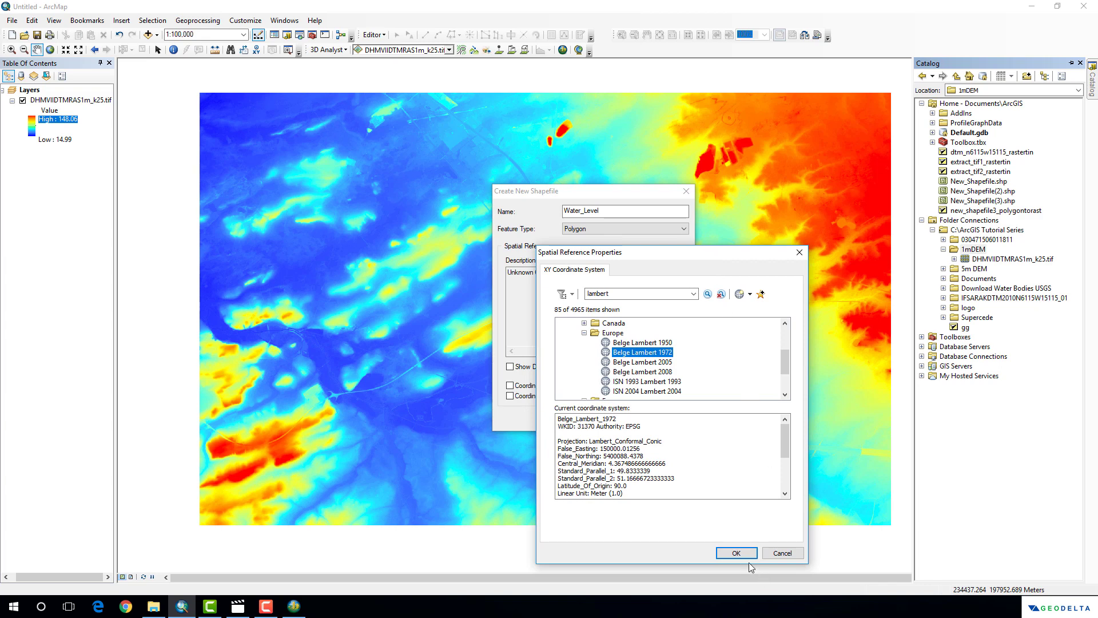
left_click(732, 553)
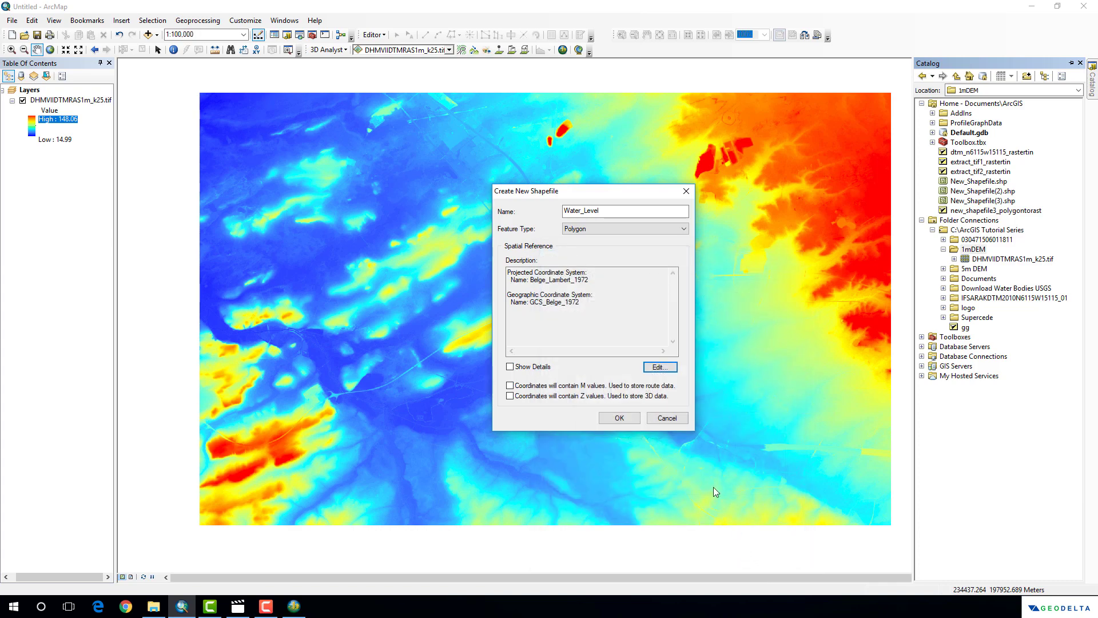
Create the Water_Level shapefile and start an editing session, dismissing the spatial reference warning
left_click(627, 422)
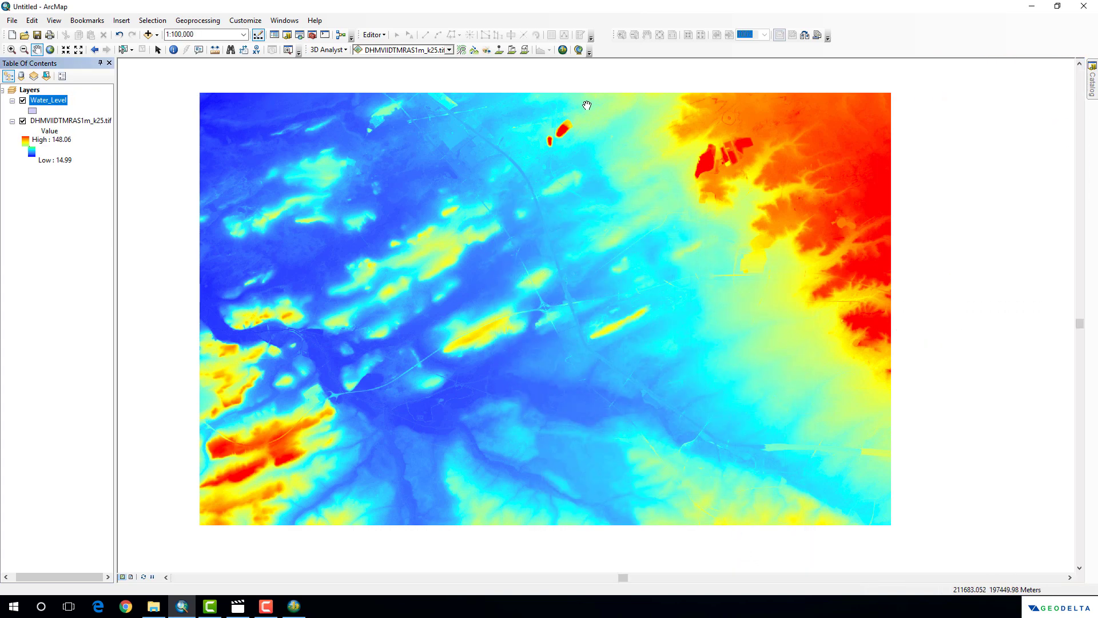
left_click(373, 34)
left_click(387, 51)
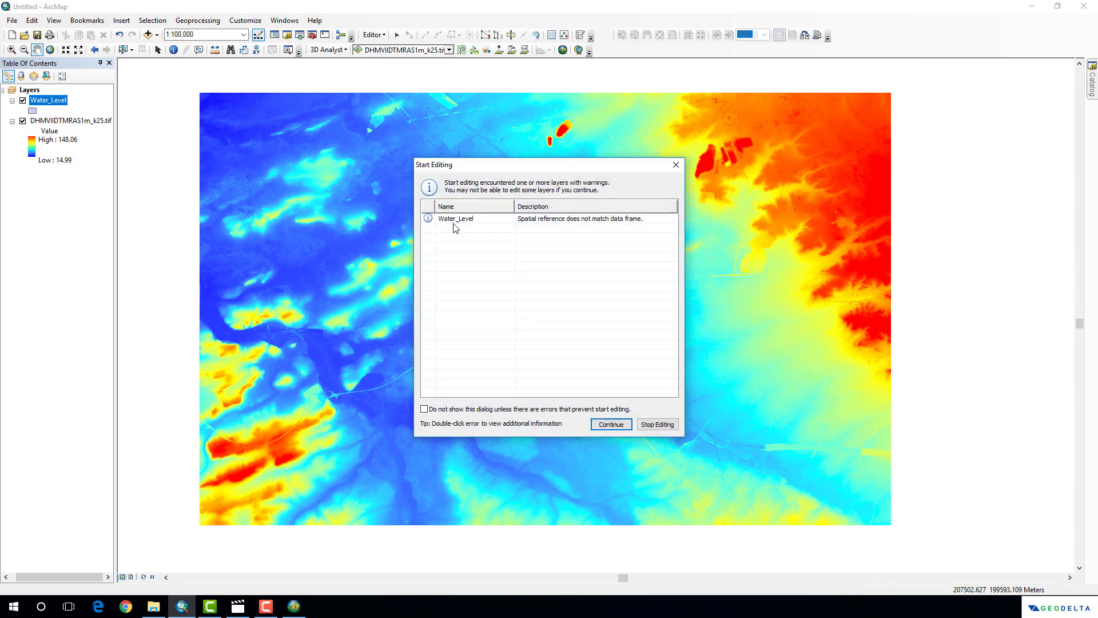
left_click(457, 220)
left_click(612, 424)
Draw a Water_Level rectangle covering the full DEM extent with the Rectangle construction tool
left_click(375, 35)
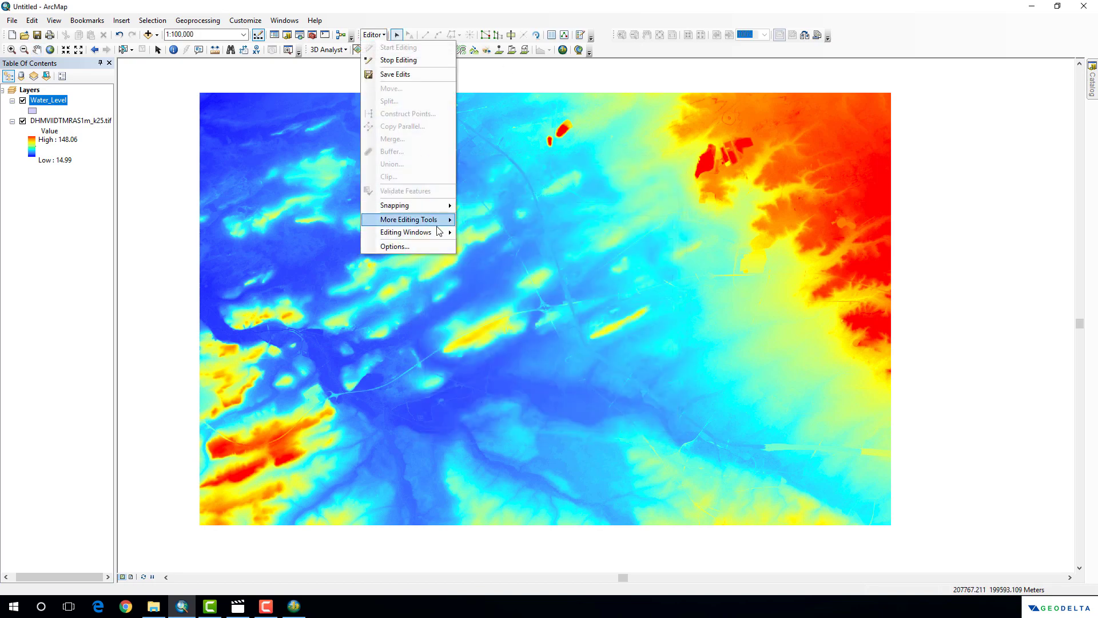
mouse_move(438, 233)
left_click(498, 234)
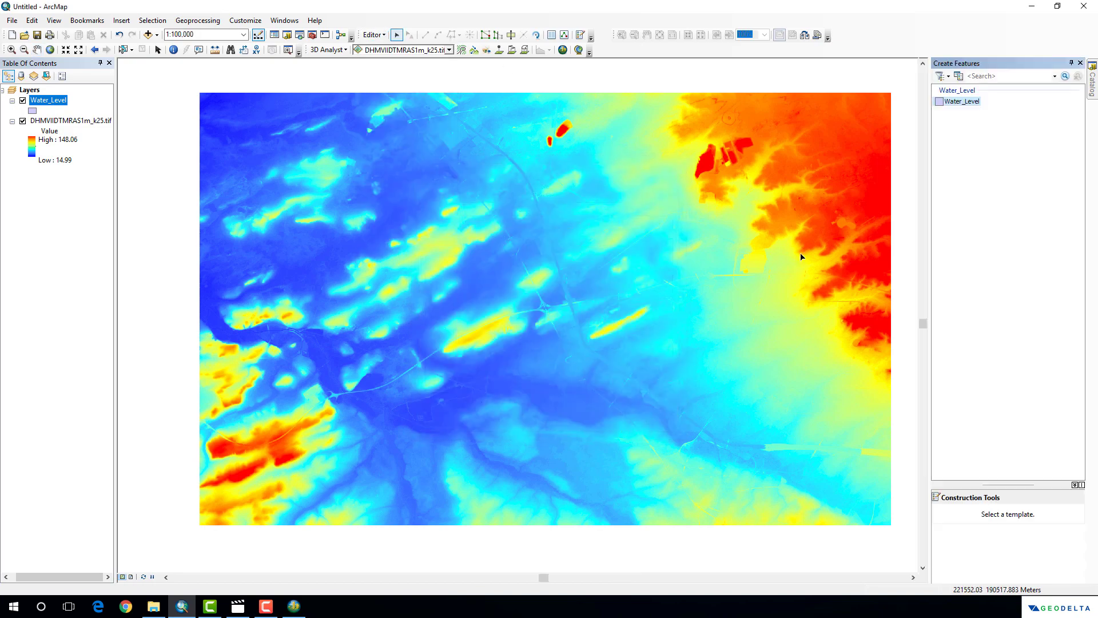
left_click(963, 101)
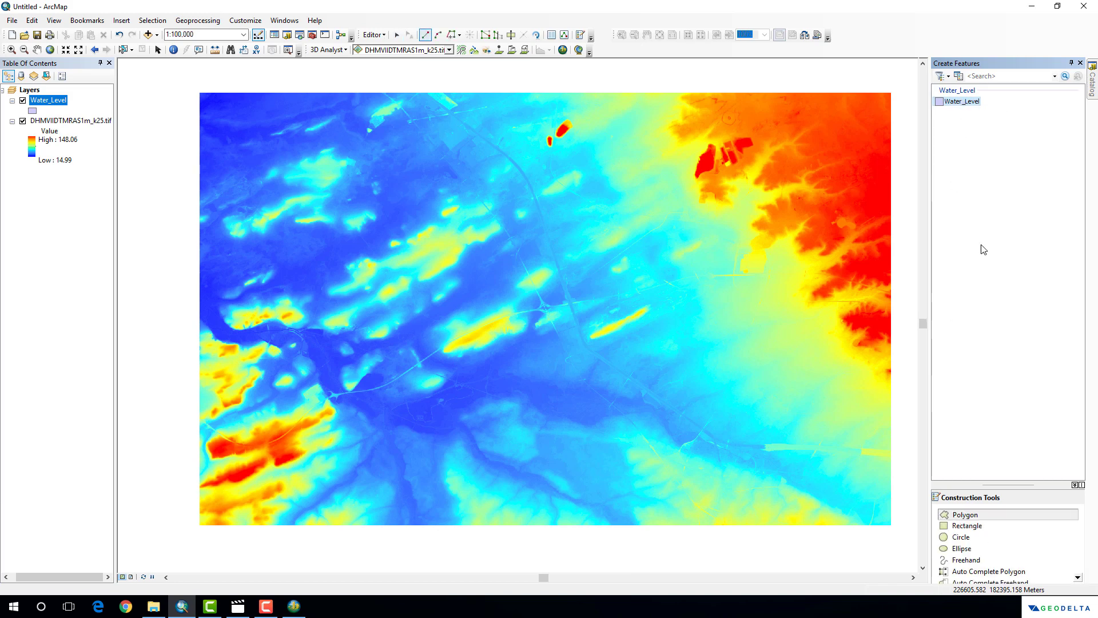
left_click_drag(994, 485, 994, 379)
left_click(983, 422)
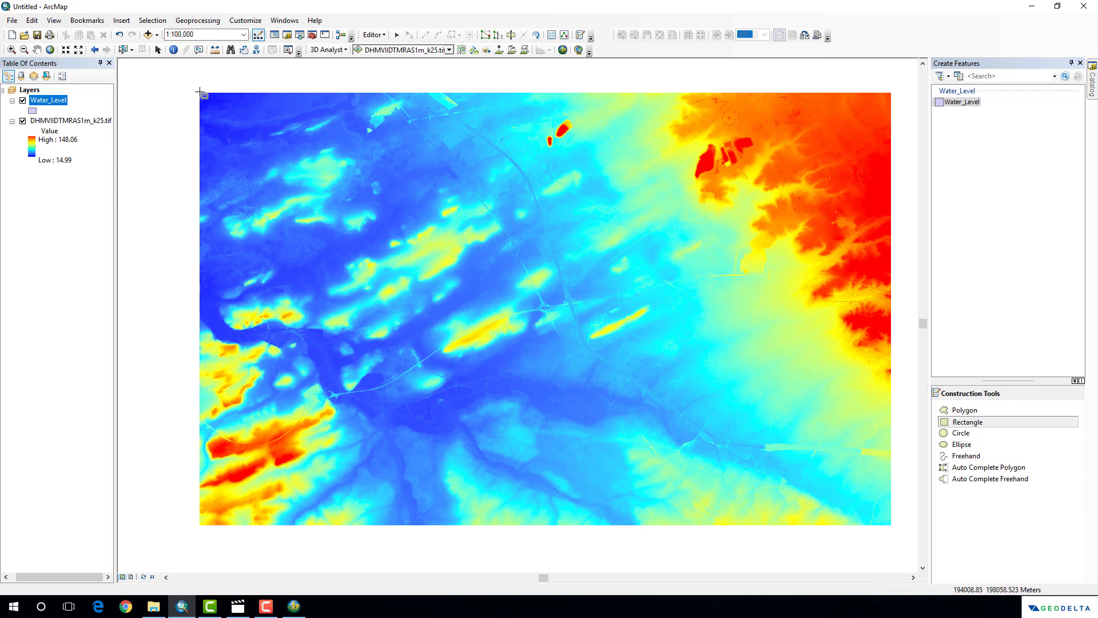
left_click(199, 91)
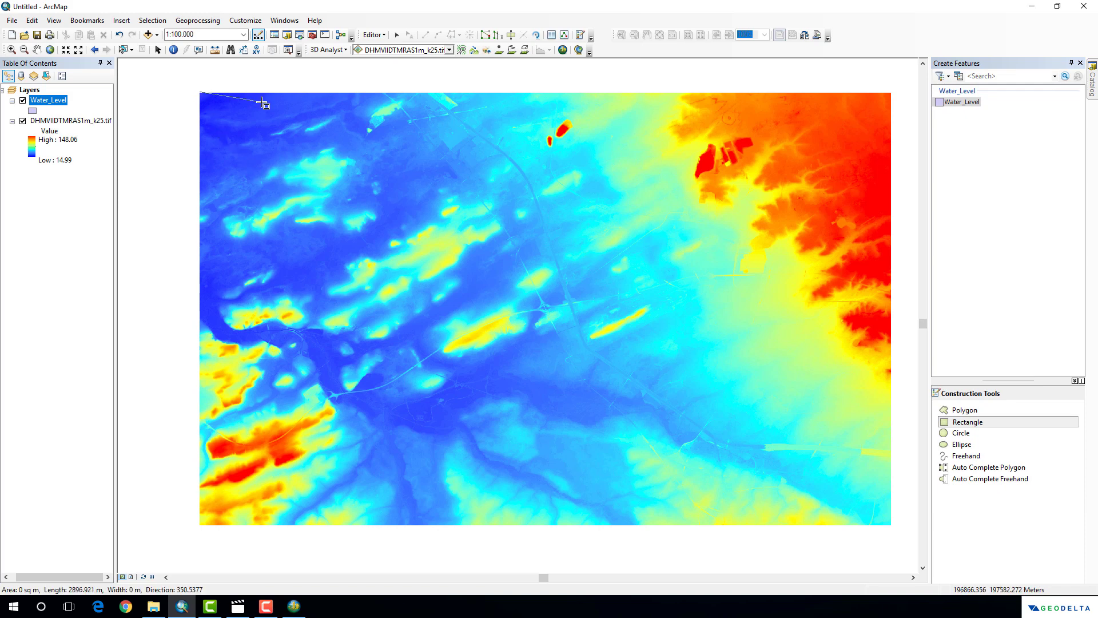
left_click(893, 93)
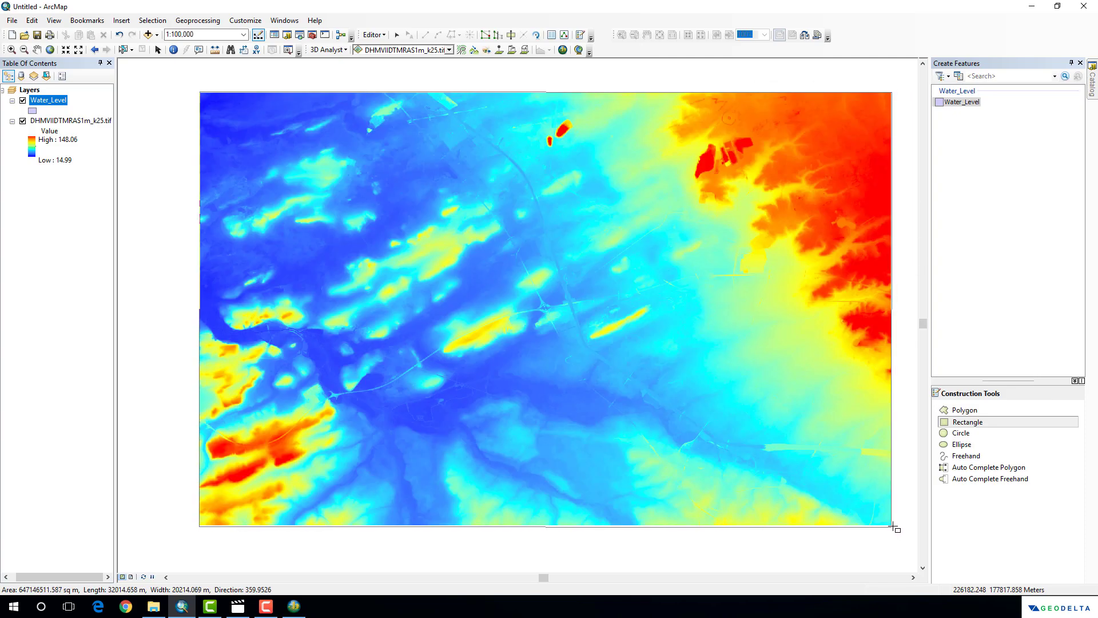
left_click(894, 525)
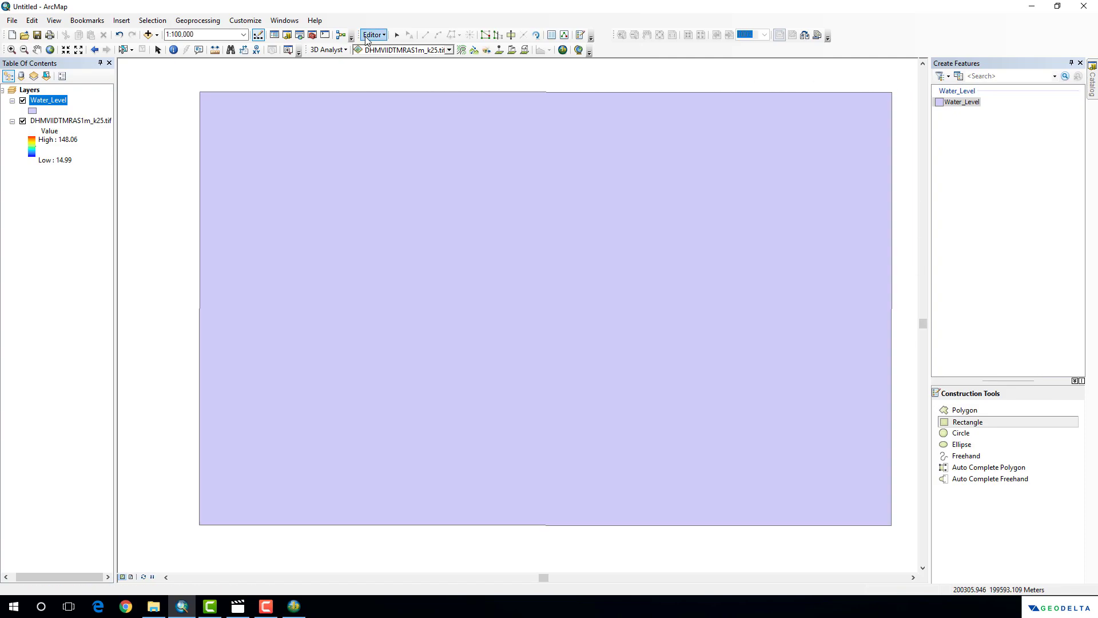
Stop editing, save the new polygon, and switch to ArcScene
left_click(373, 35)
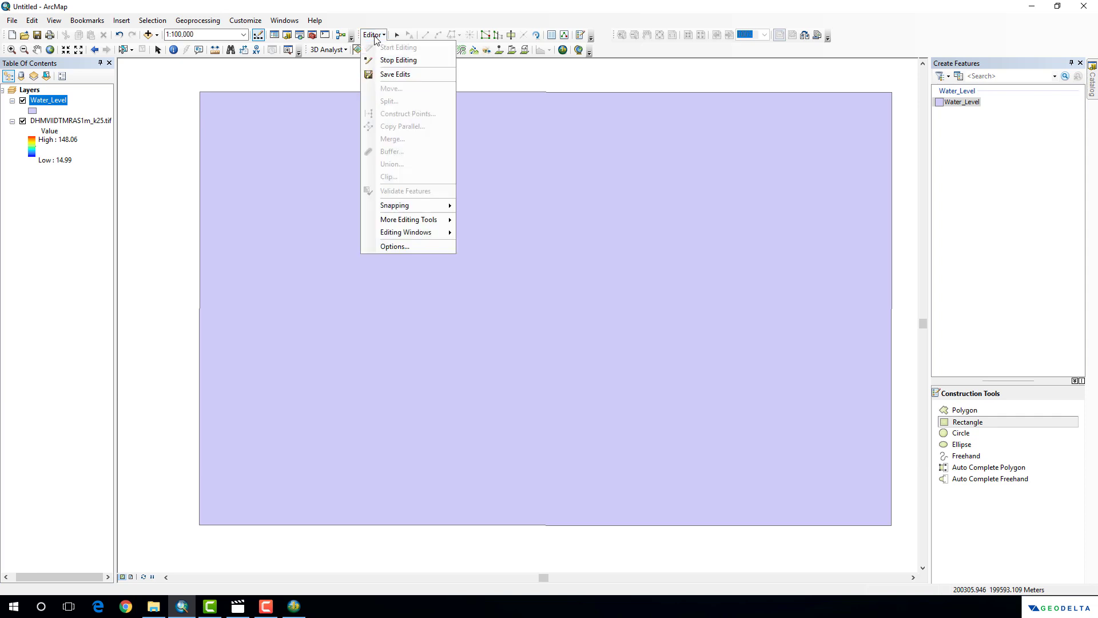
left_click(426, 61)
left_click(523, 336)
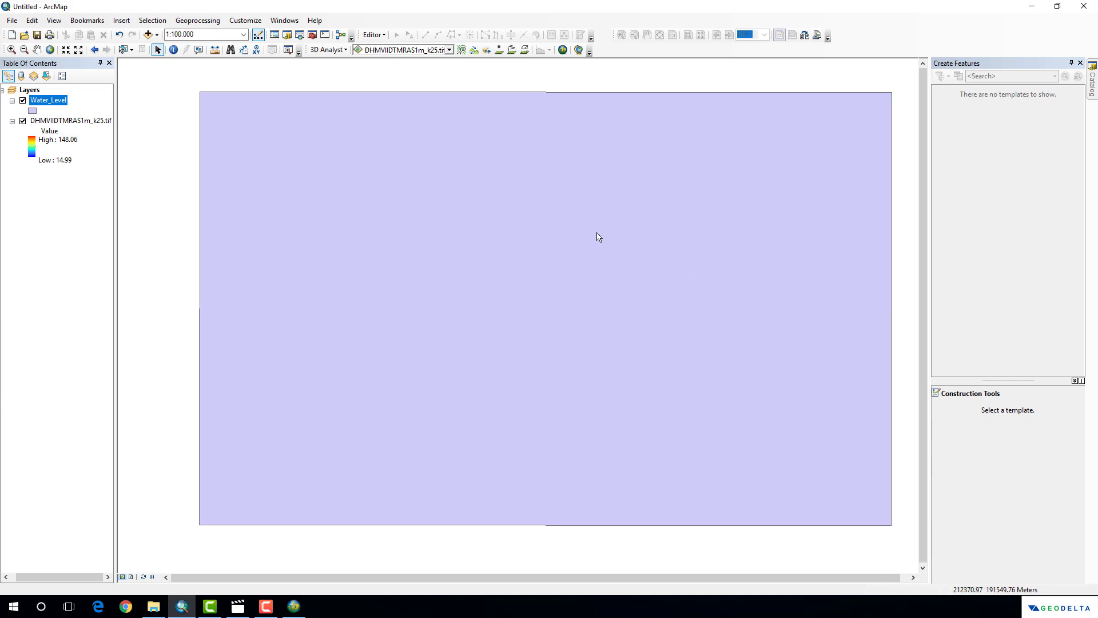
left_click(294, 606)
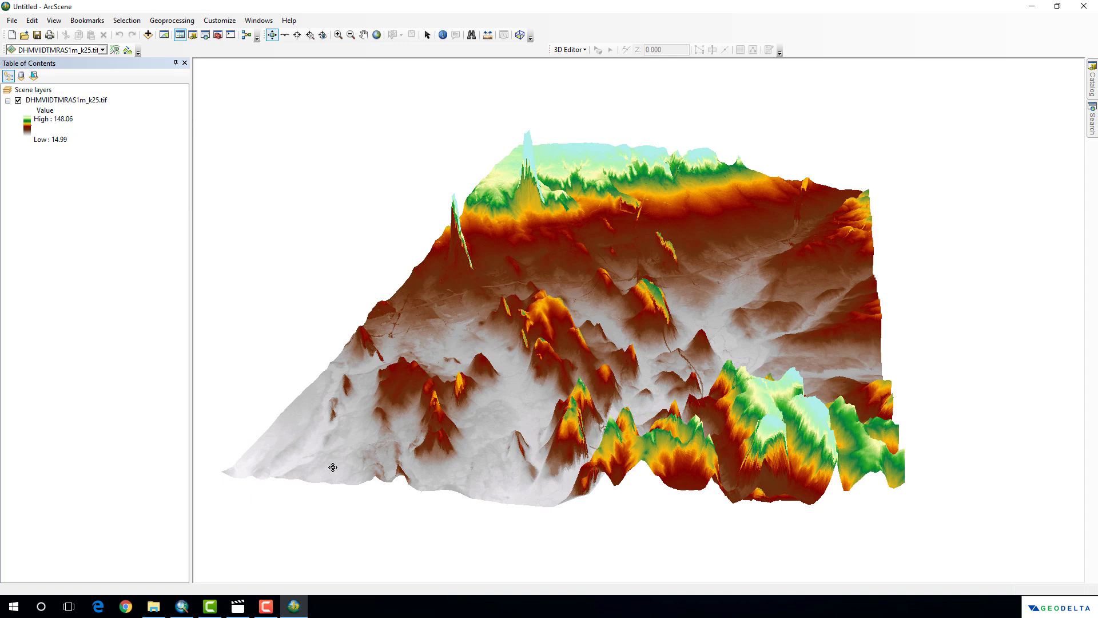
Switch back to ArcMap to view the Water_Level rectangle over the raster
left_click(181, 607)
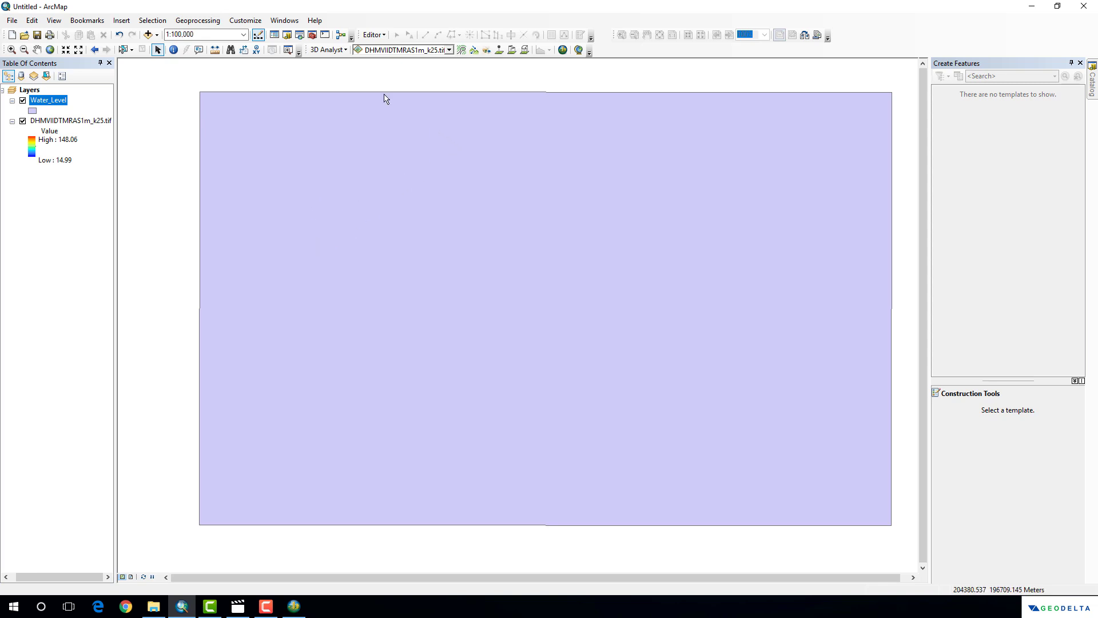
Open the Water_Level attribute table and dock it over the map area
right_click(51, 101)
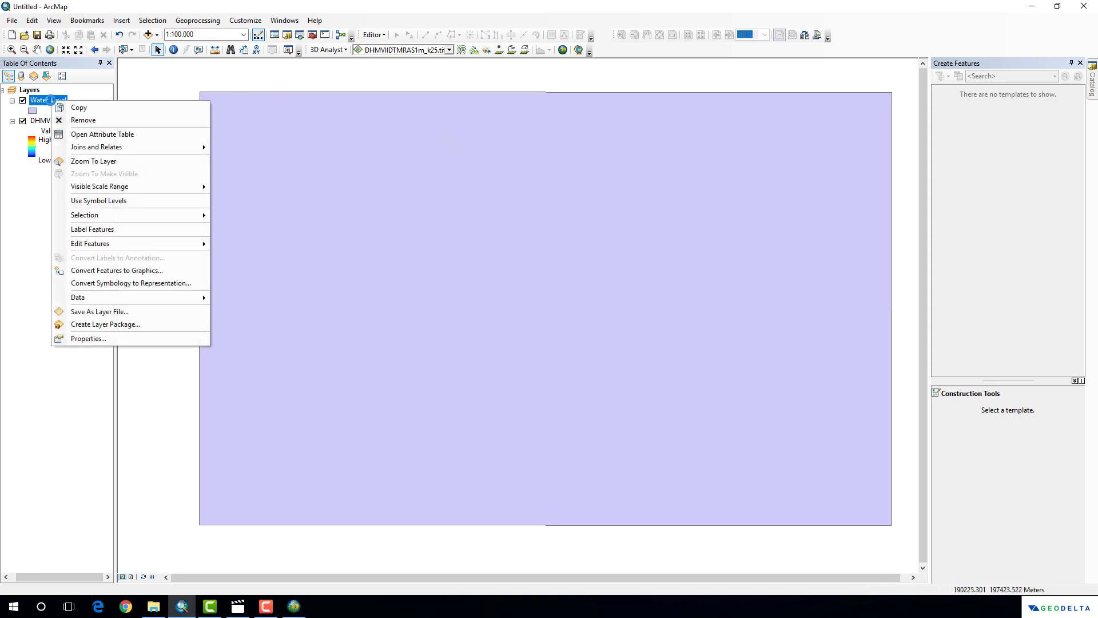
left_click(115, 135)
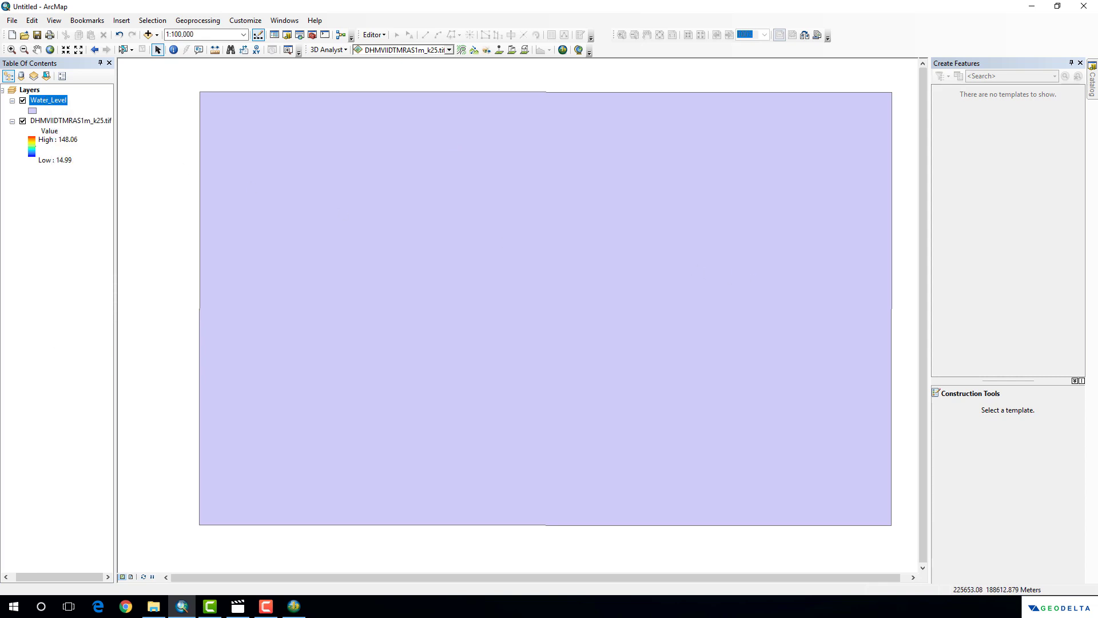
left_click_drag(515, 268, 444, 224)
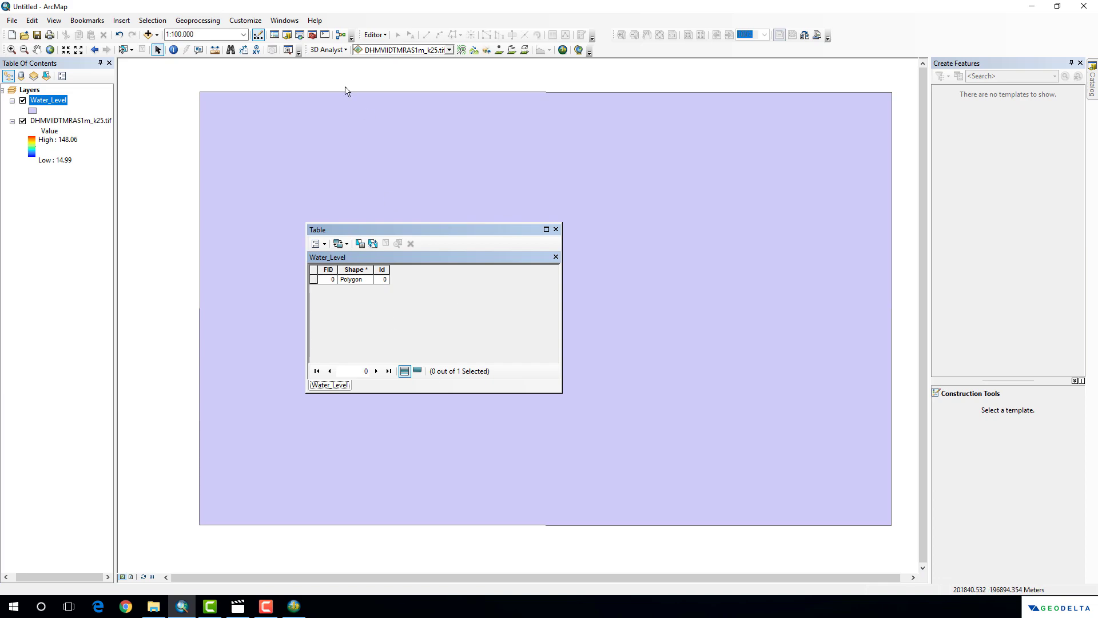
Add a new Float field named WL to the Water_Level table
left_click(325, 244)
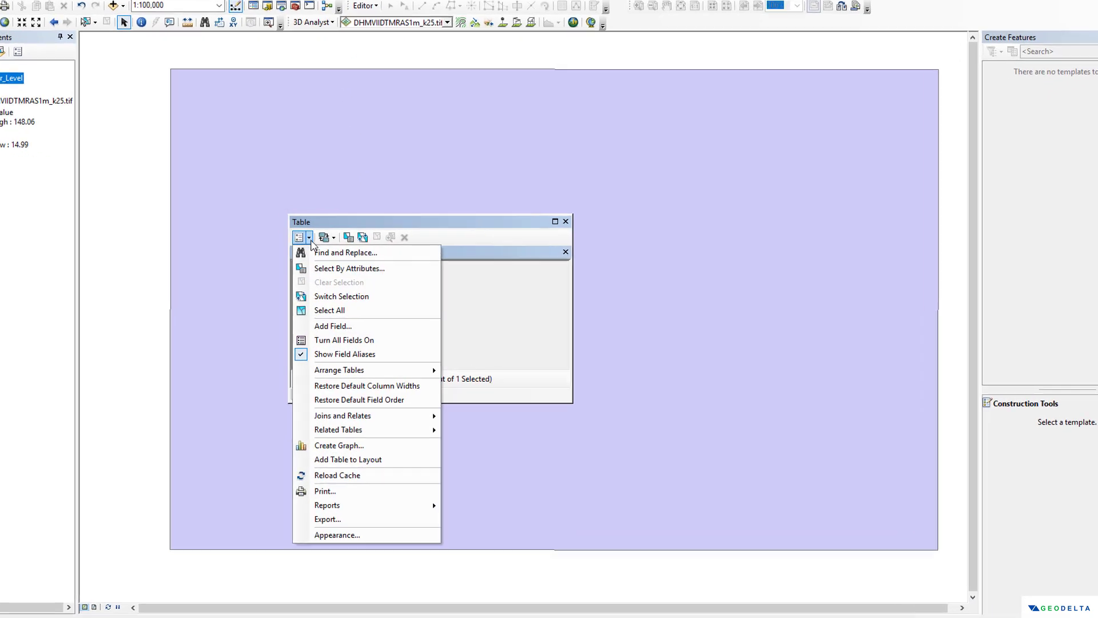
left_click(343, 323)
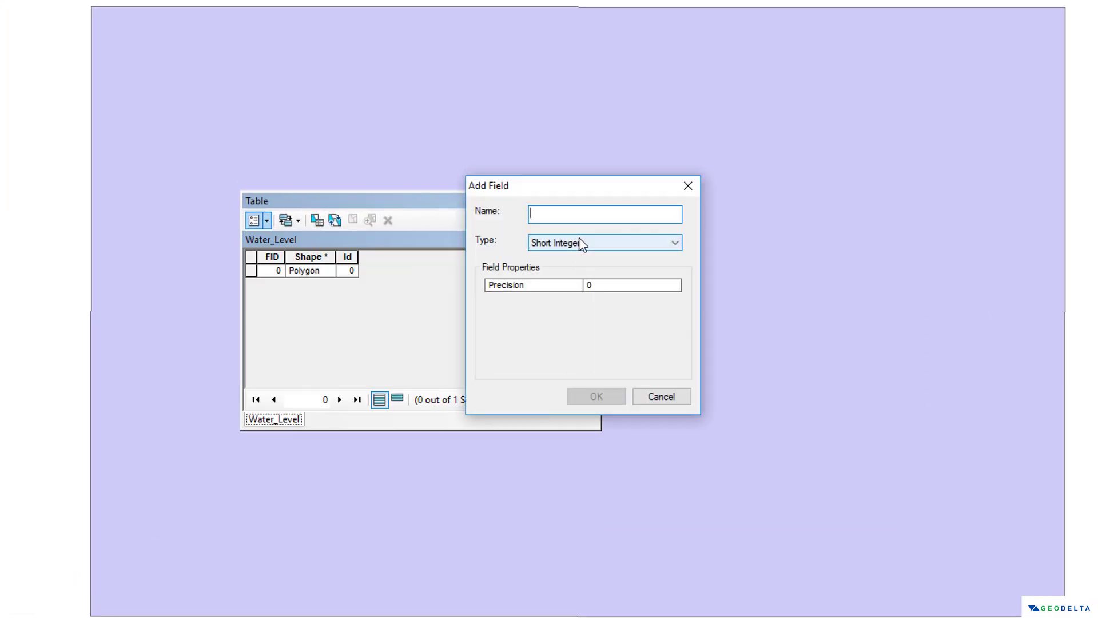
type("WL")
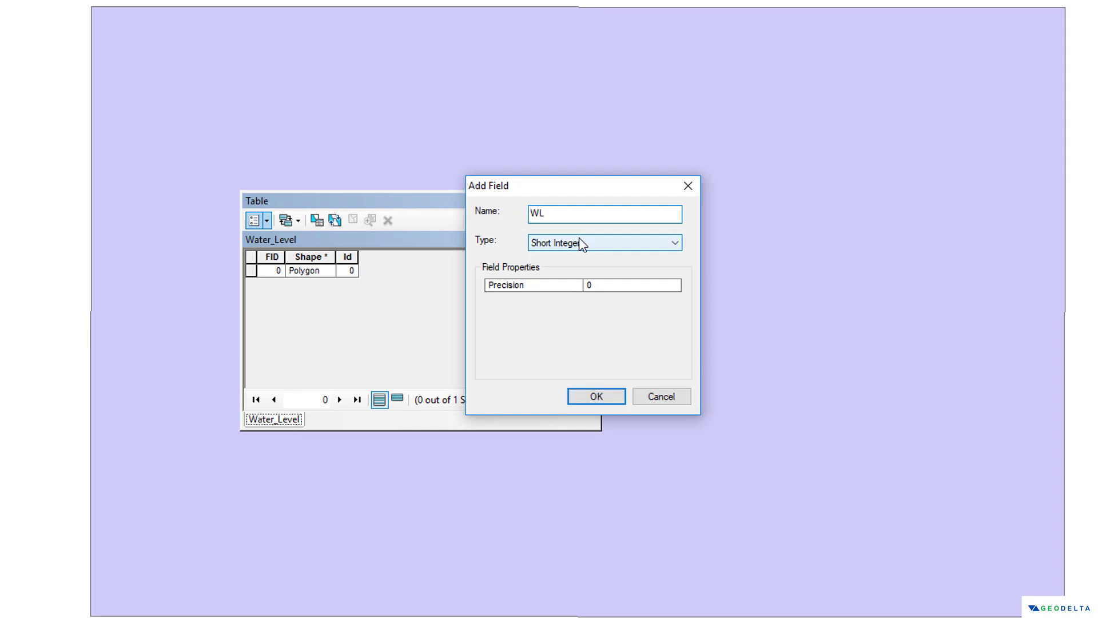
left_click(615, 240)
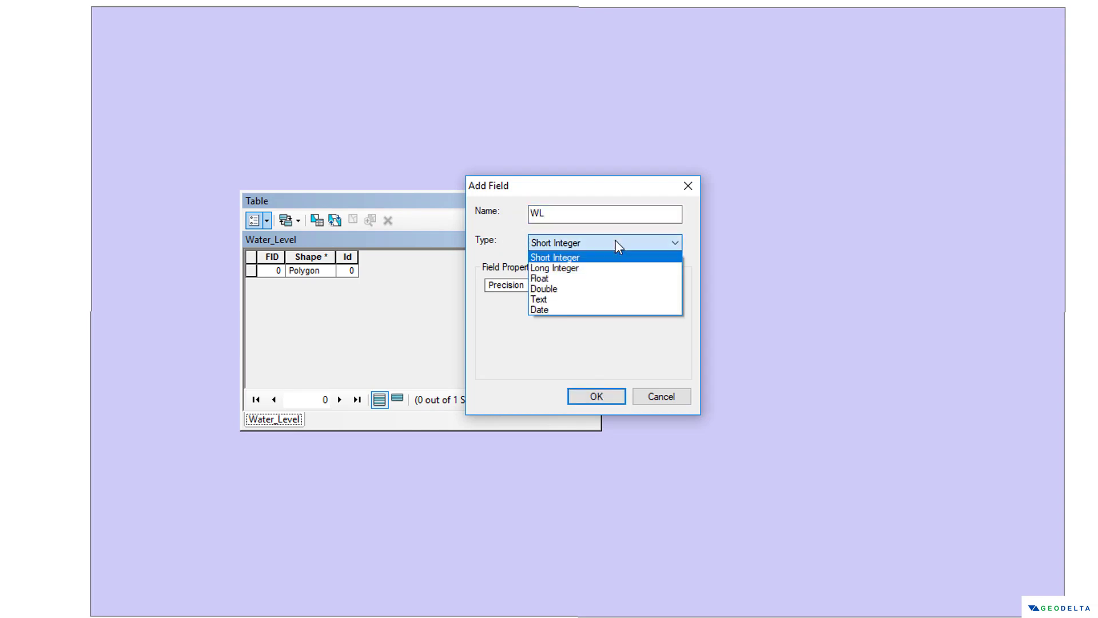
left_click(623, 283)
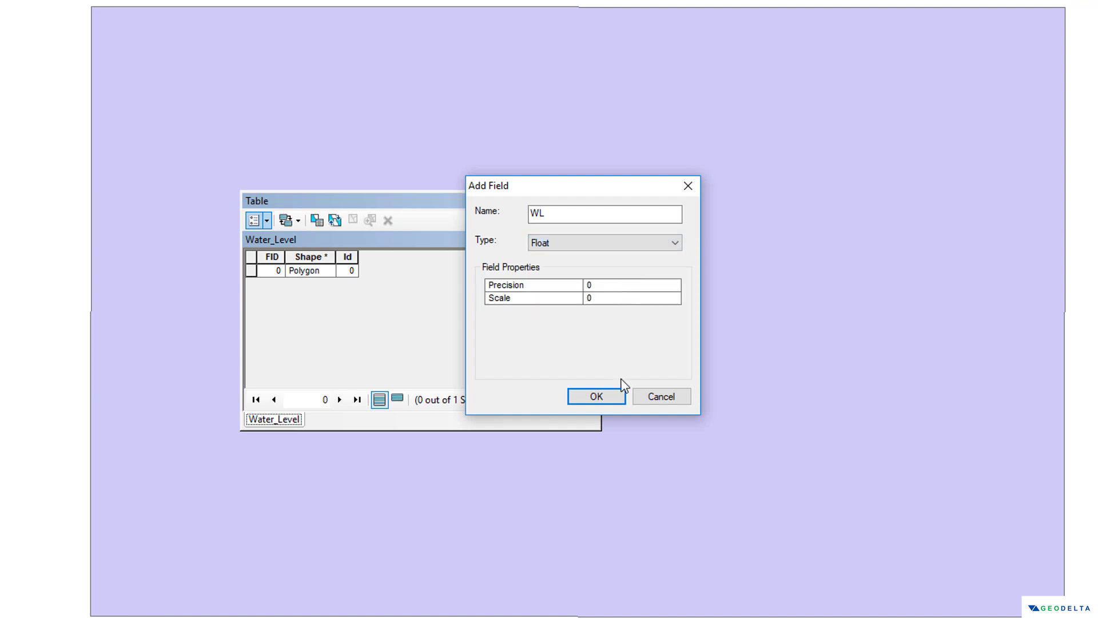
left_click(618, 395)
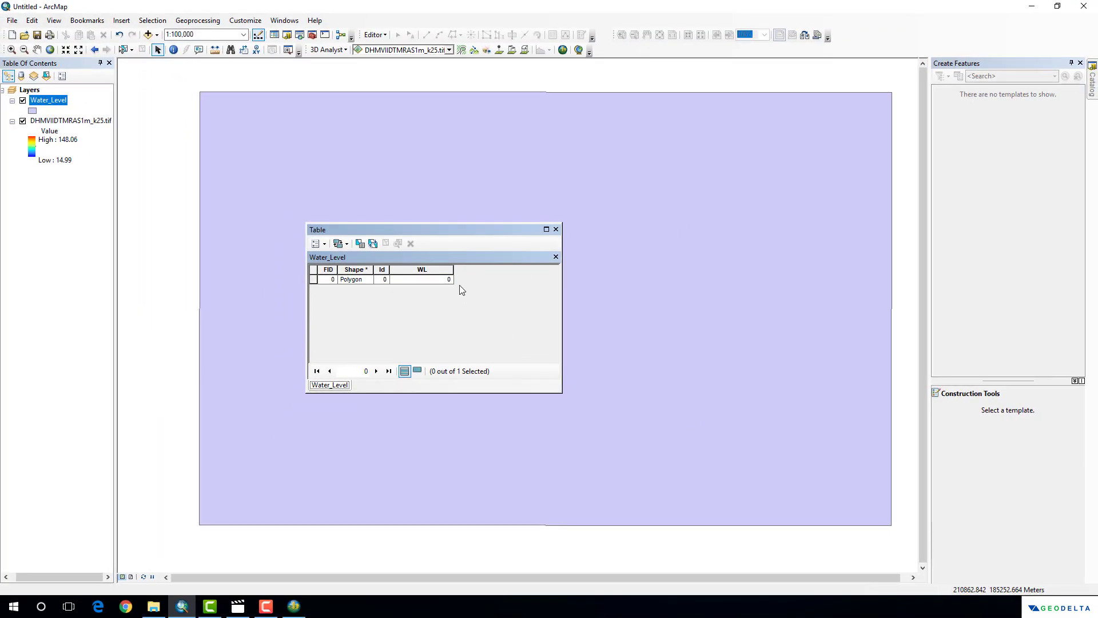
Start an editing session despite the spatial reference warning and set the polygon's WL to 14.5
left_click(375, 35)
left_click(389, 46)
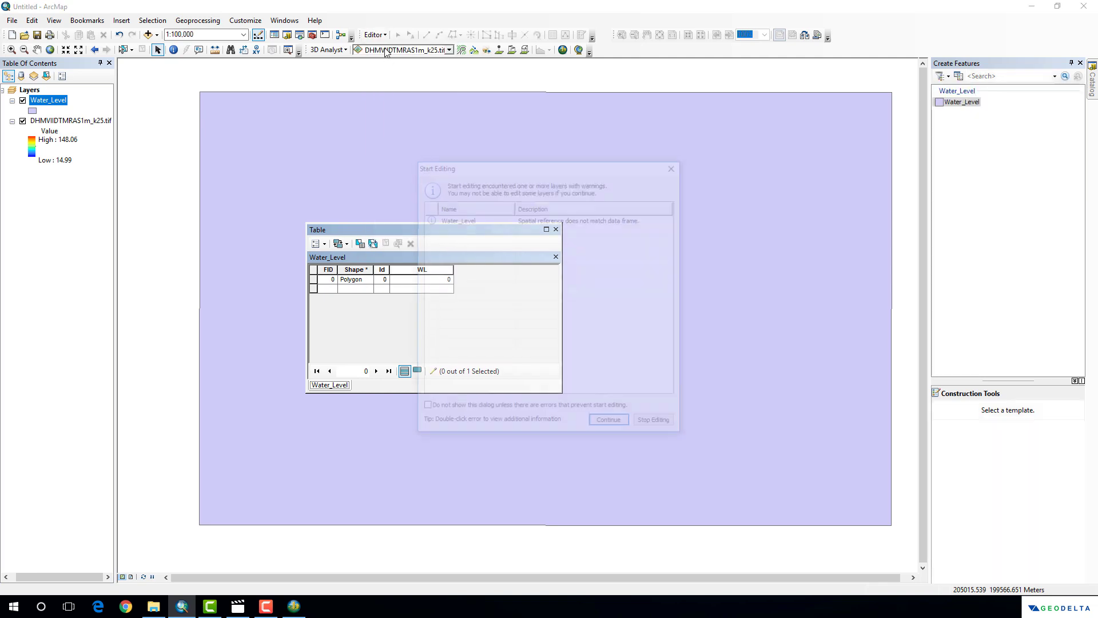
left_click(478, 220)
left_click(592, 420)
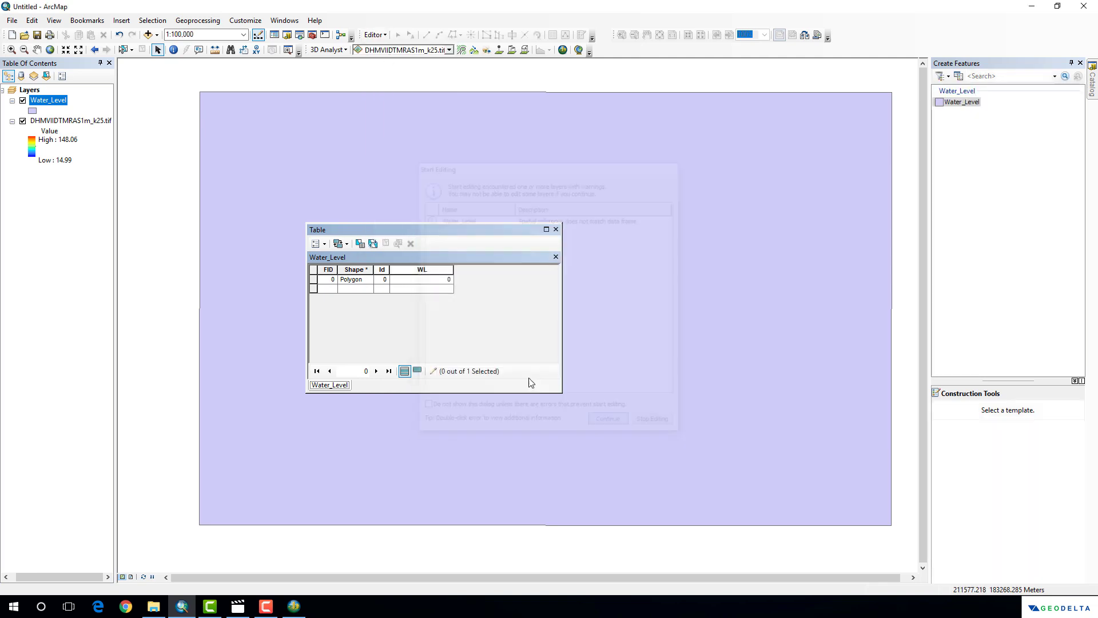
left_click(440, 281)
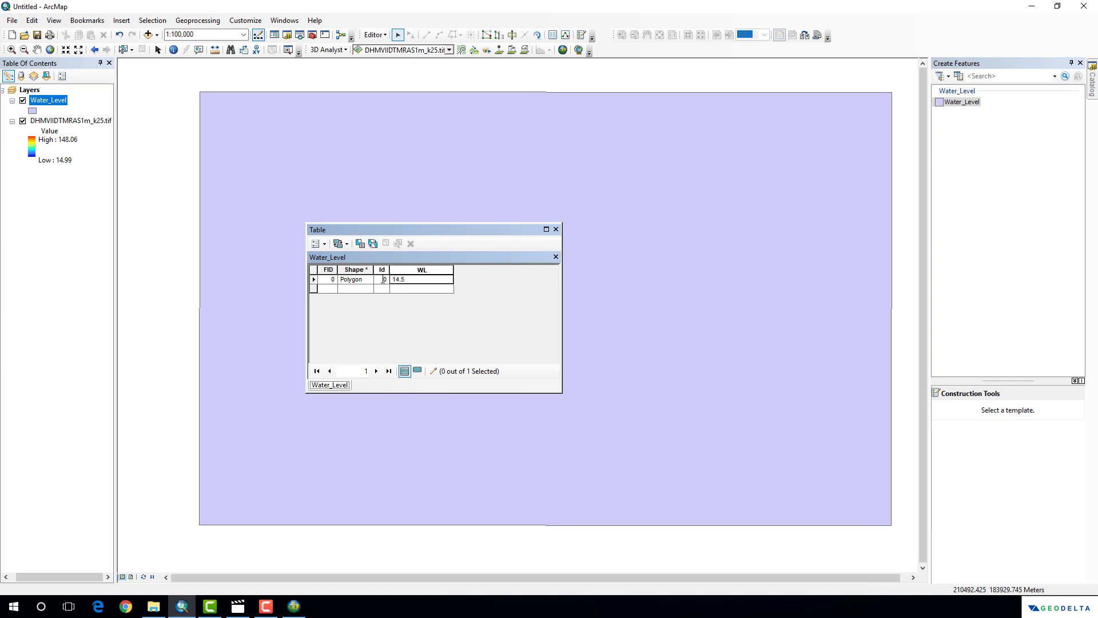
key("Return")
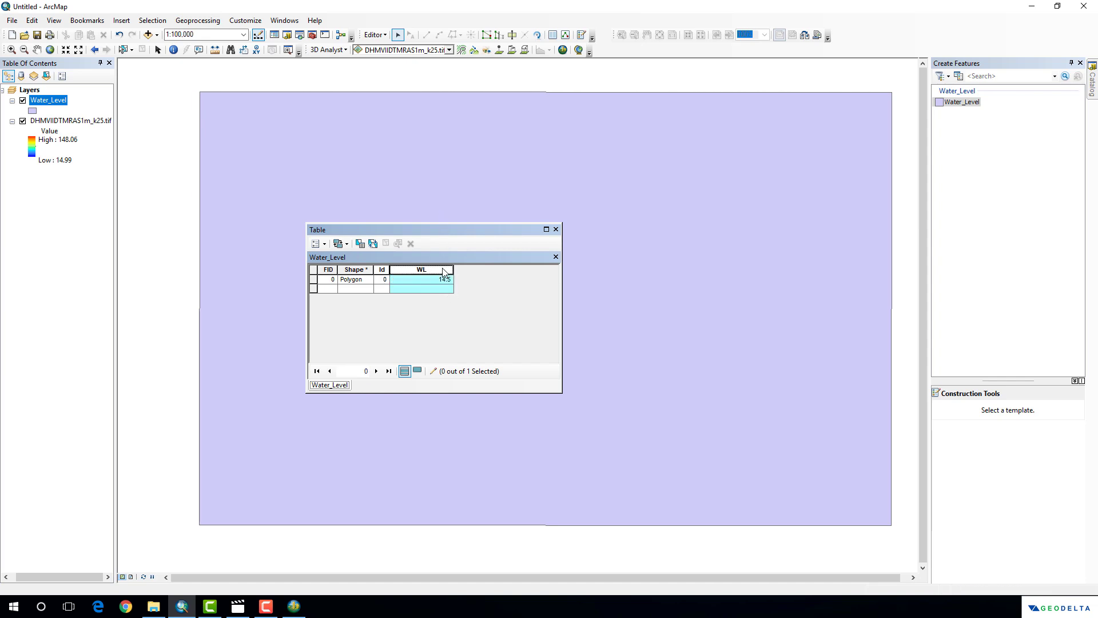
Stop editing, save the edits, and close the attribute table
left_click(375, 35)
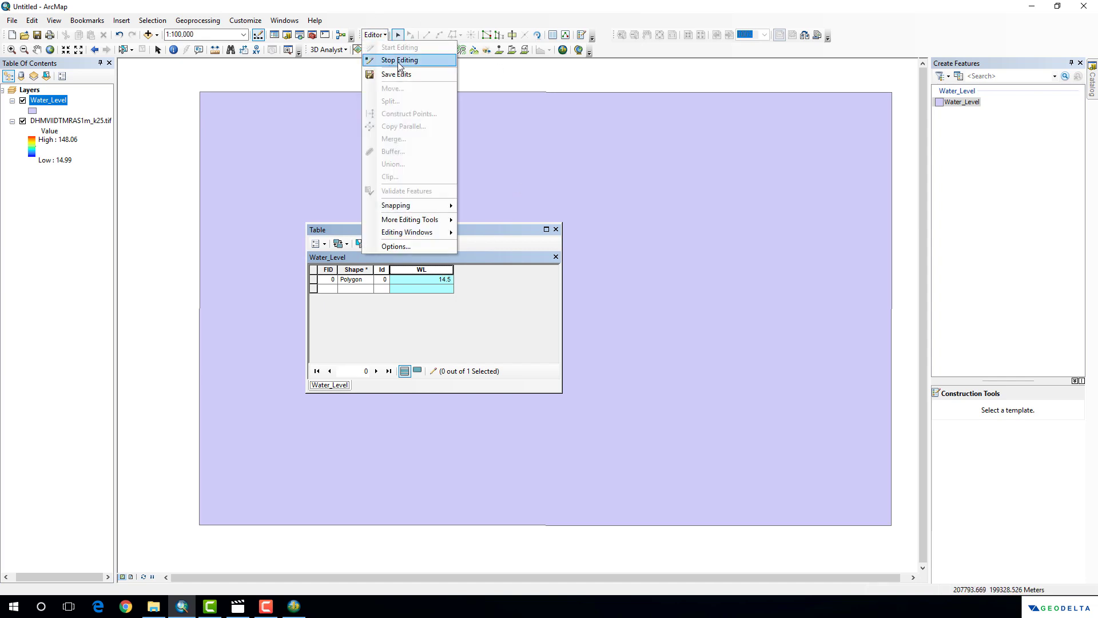
left_click(394, 60)
left_click(522, 335)
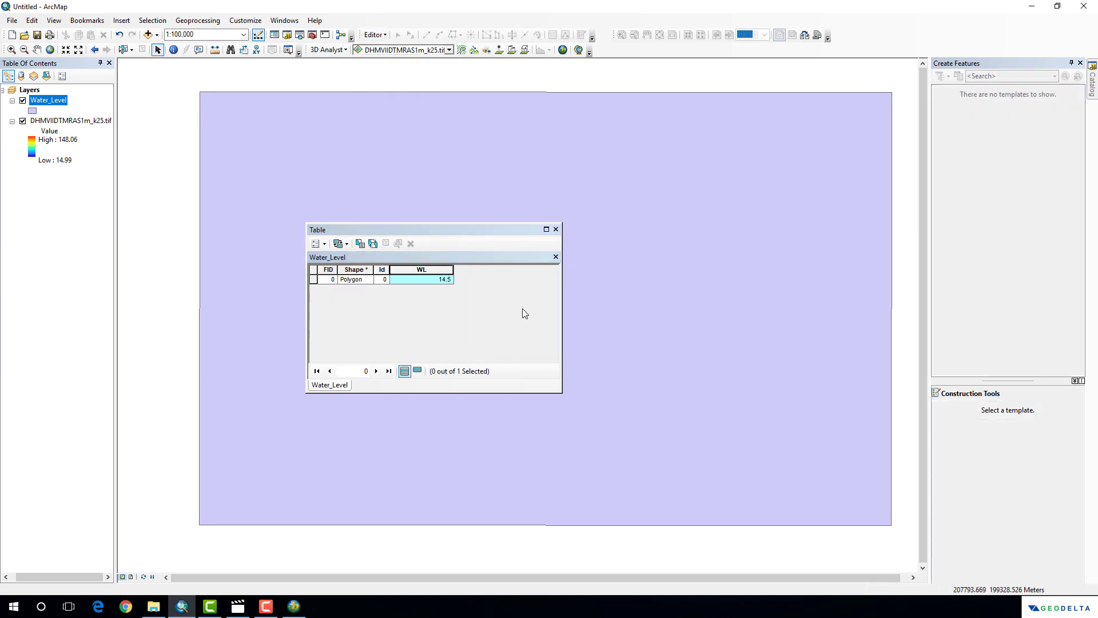
left_click(555, 230)
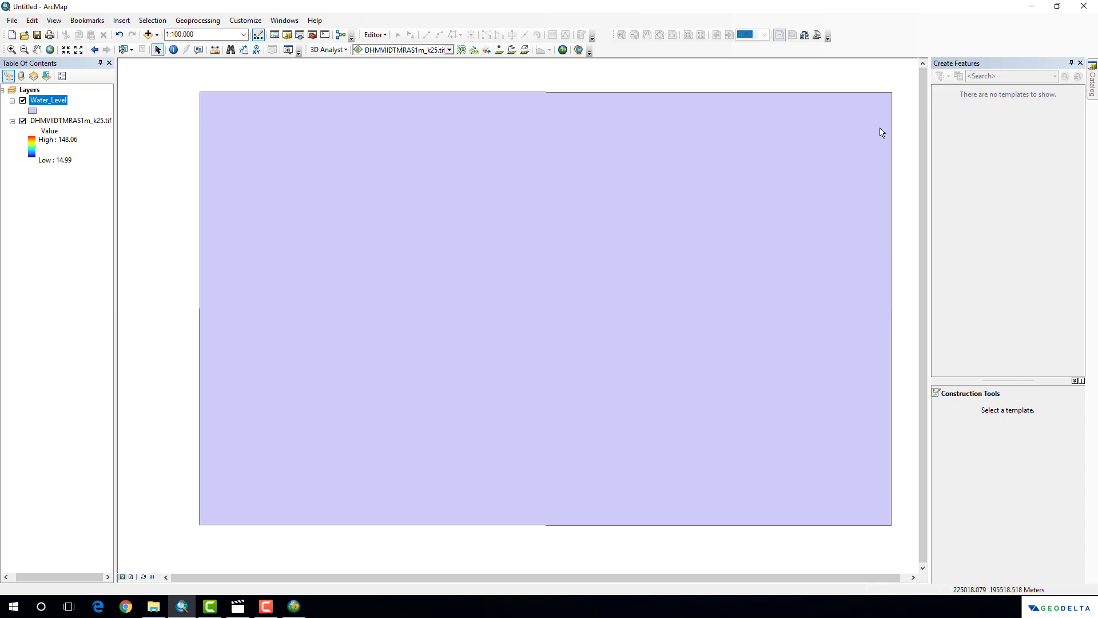
Search for 'polygon to raster' and open the Polygon to Raster (Conversion) tool, closing Create Features
left_click(299, 35)
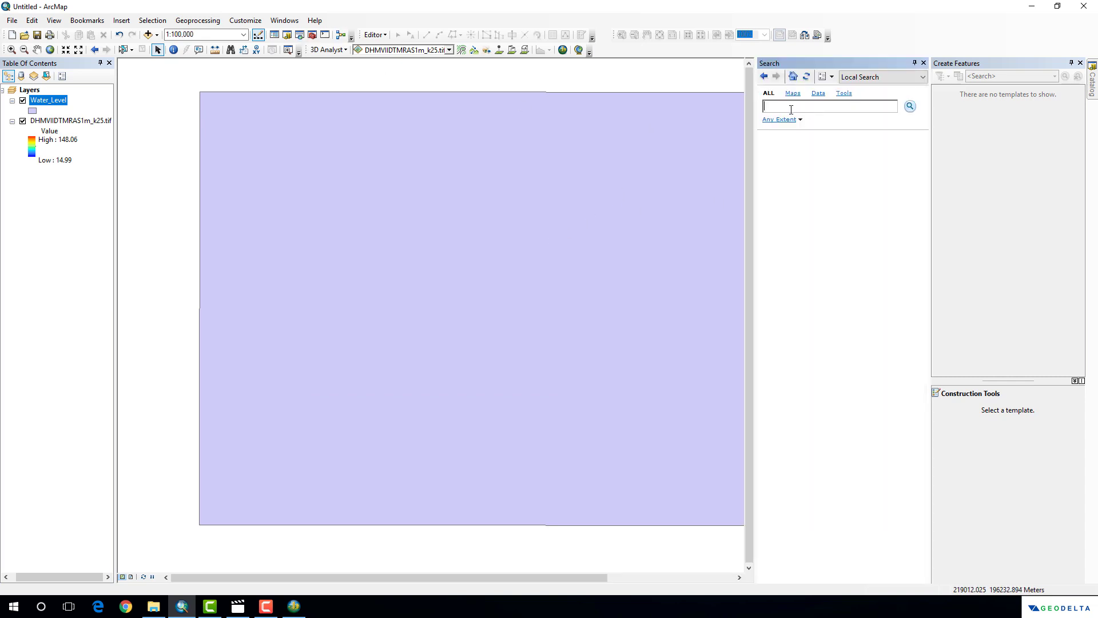
left_click(1081, 63)
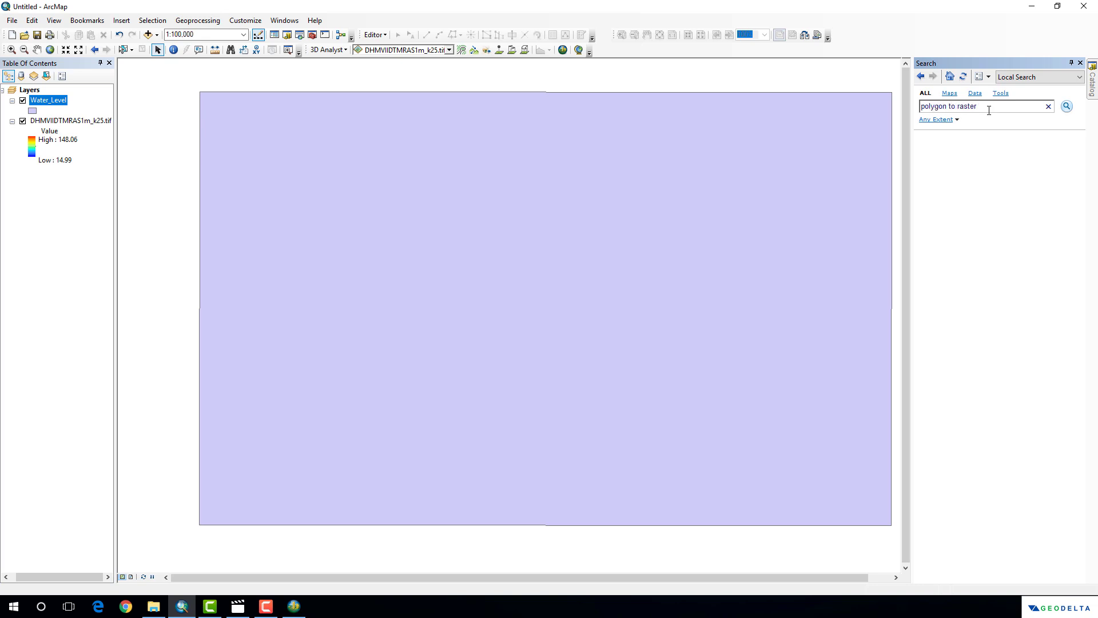
key("Return")
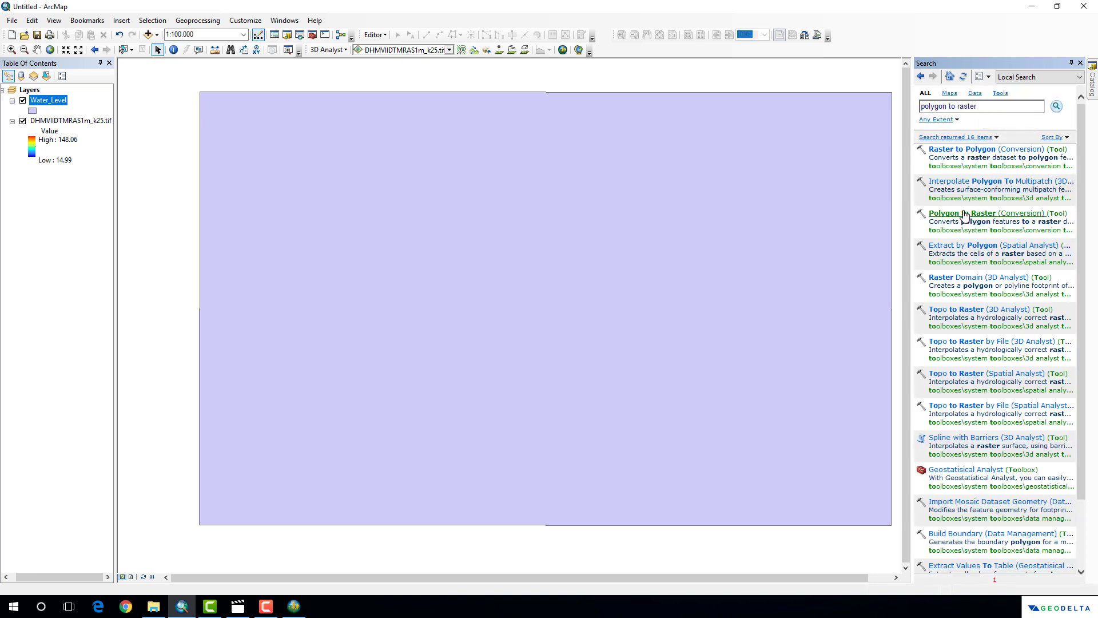
left_click(964, 212)
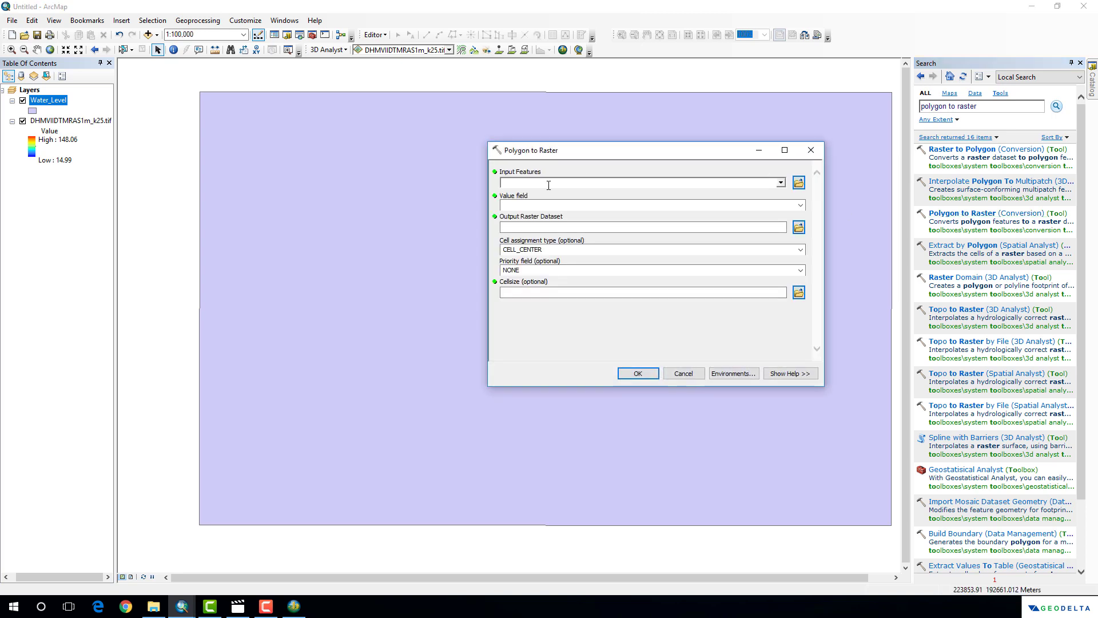
Set Water_Level as input features and check its WL column holding 14.5
left_click(780, 183)
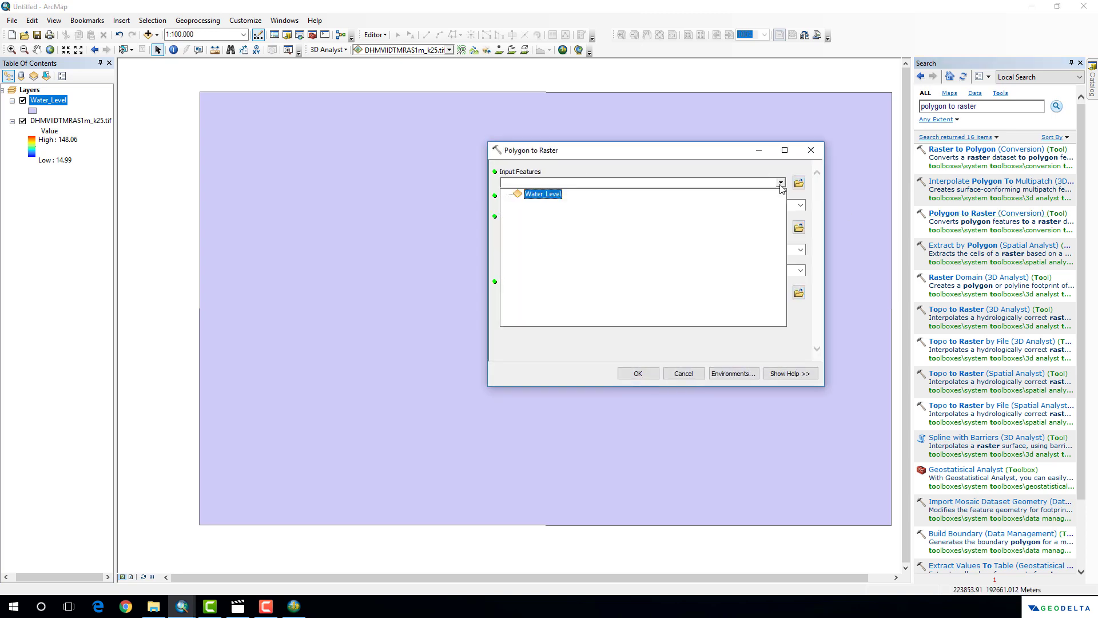
left_click(547, 194)
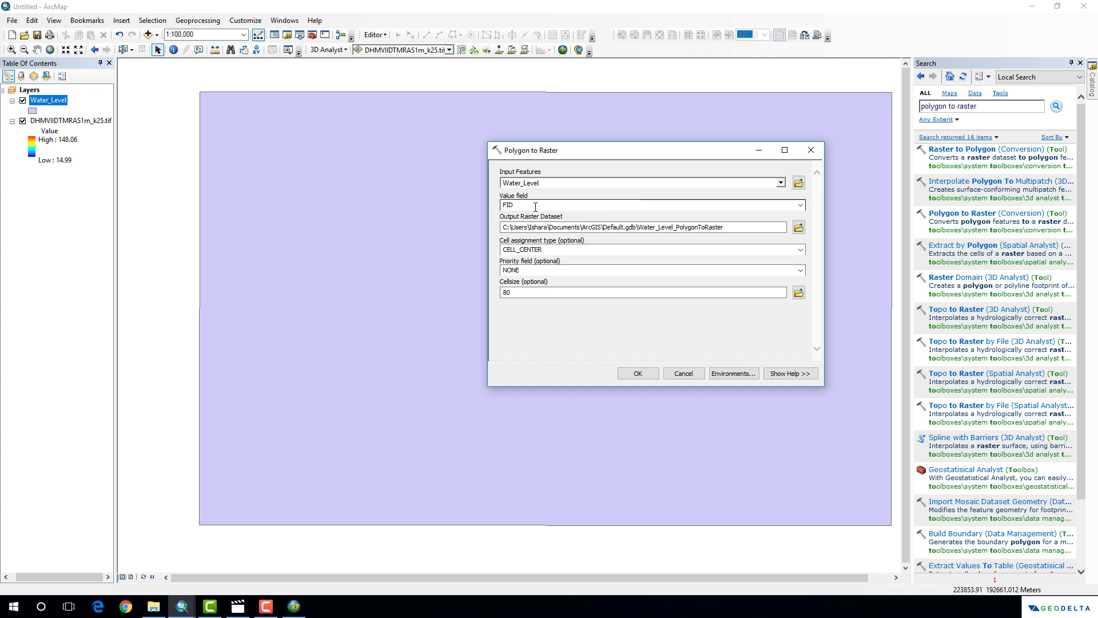
double_click(534, 206)
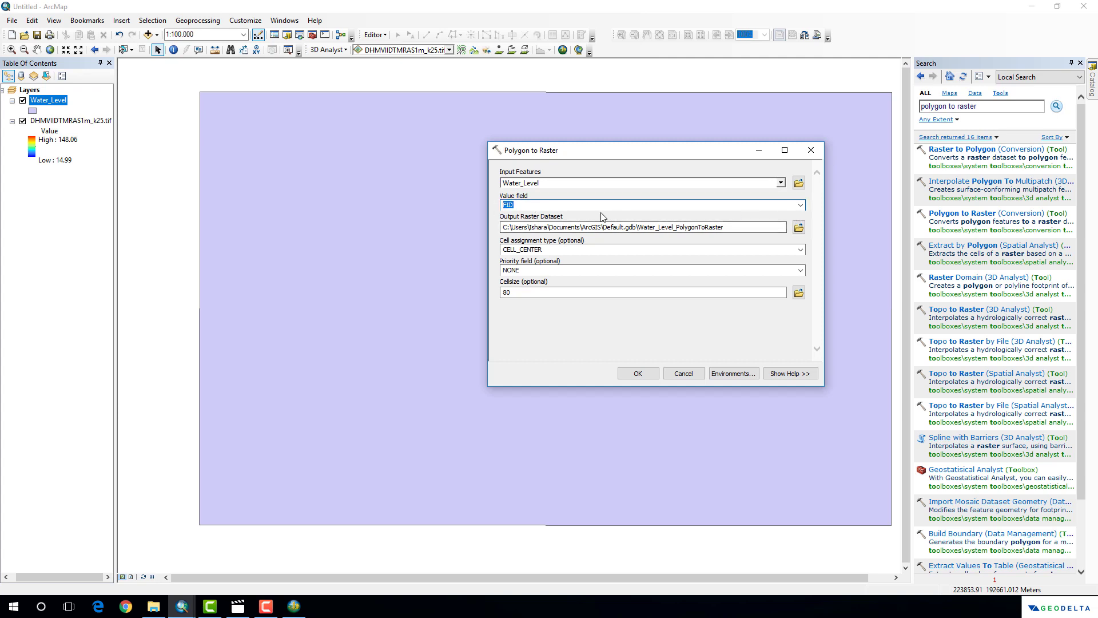
right_click(58, 101)
left_click(80, 135)
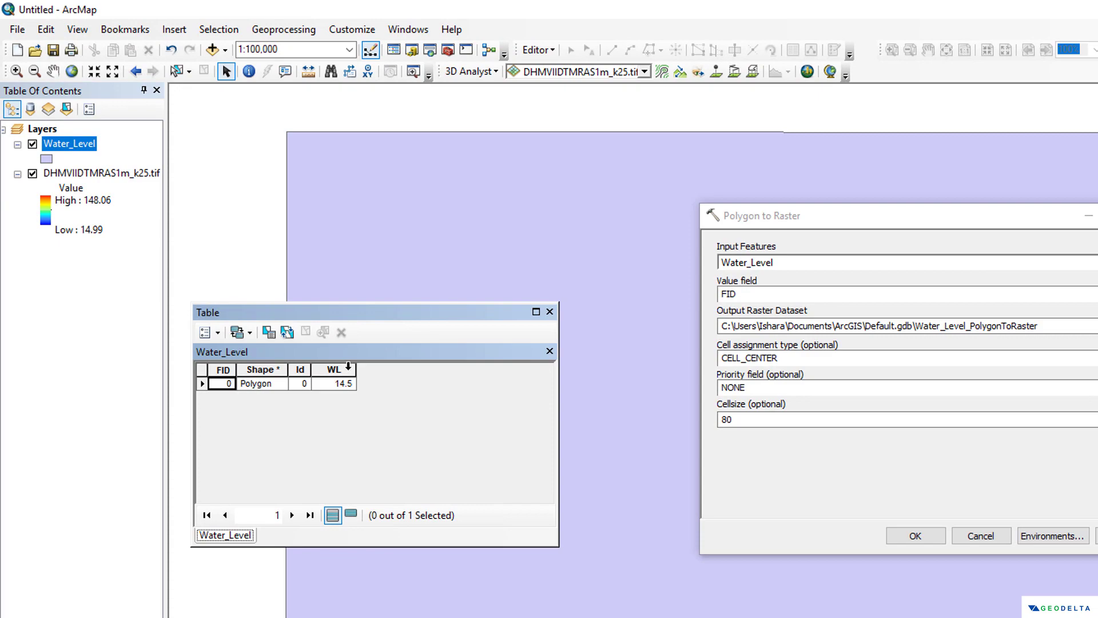
left_click(347, 369)
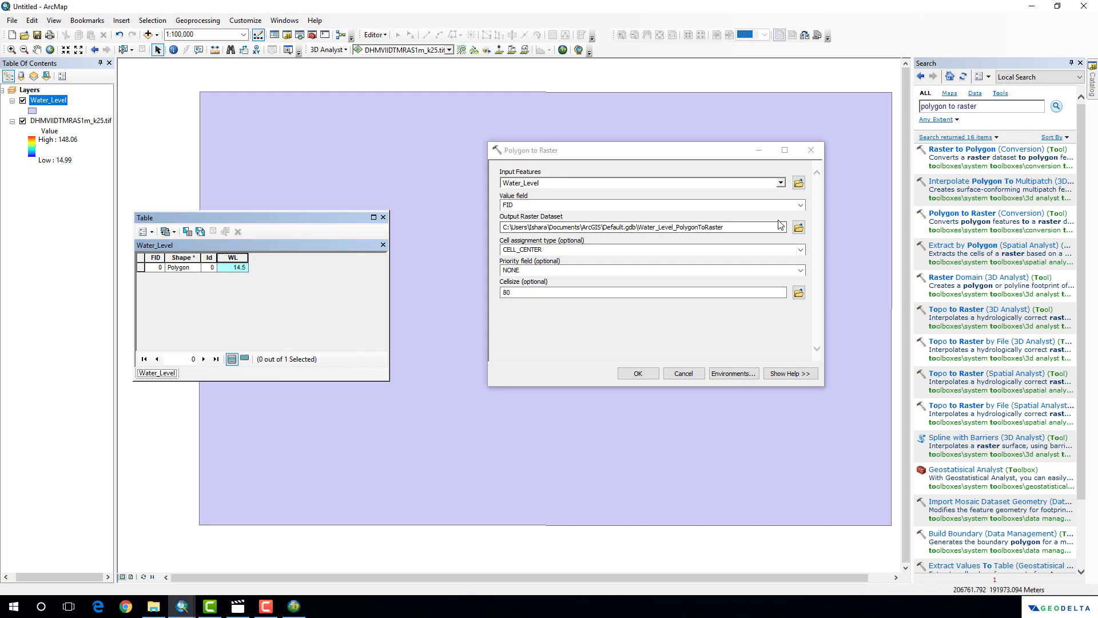
Use WL as the value field, save the output raster as WL in 1mDEM, and run it
left_click(803, 208)
left_click(801, 205)
left_click(572, 228)
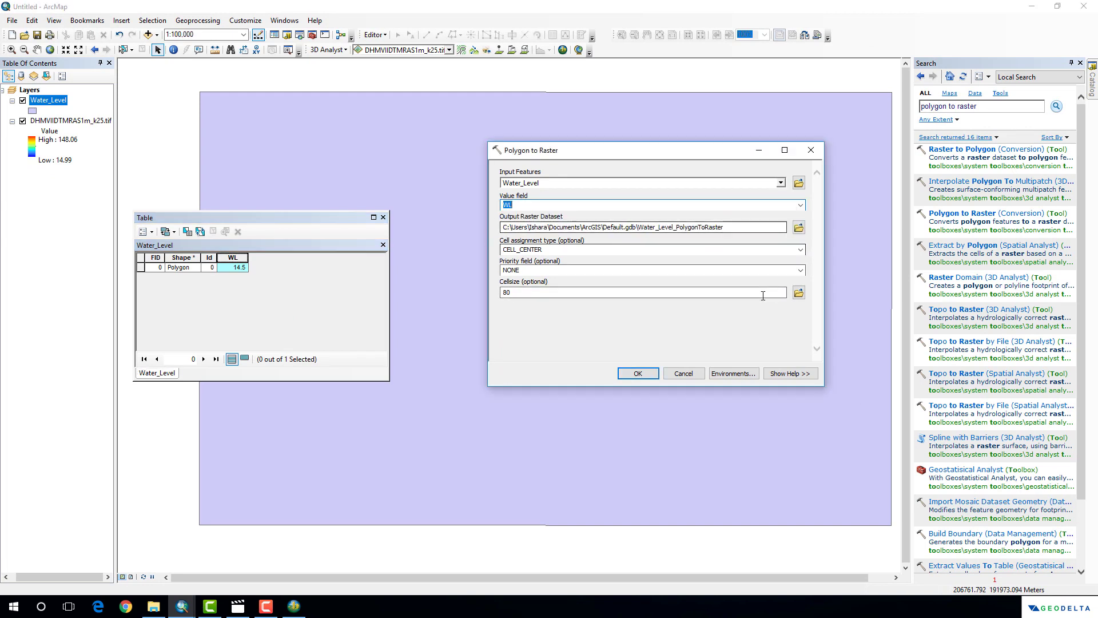
left_click(799, 229)
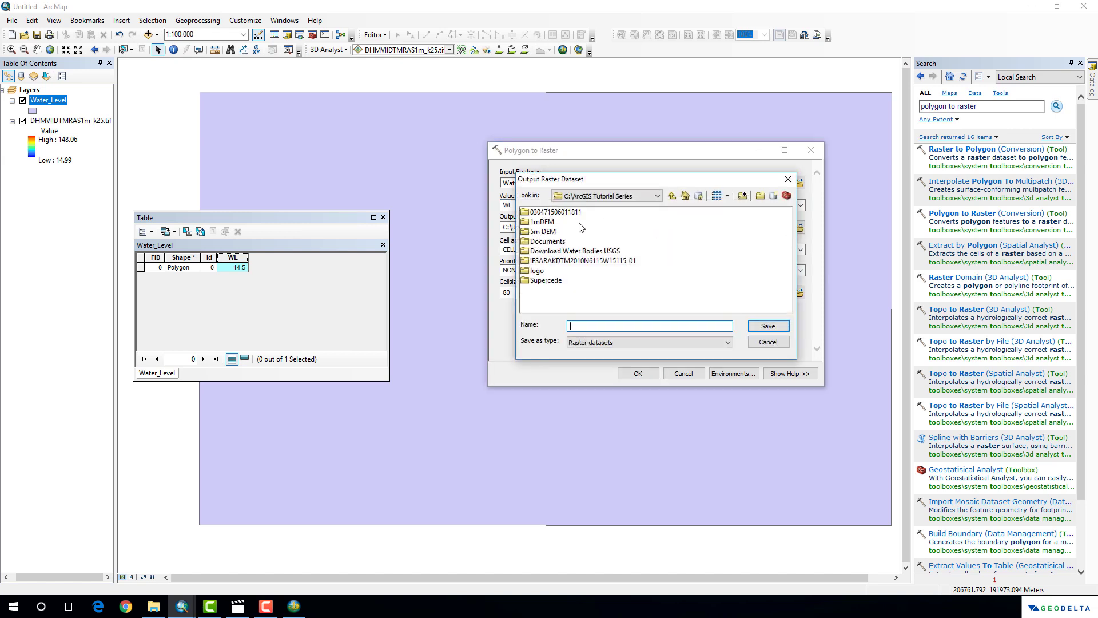
left_click(547, 223)
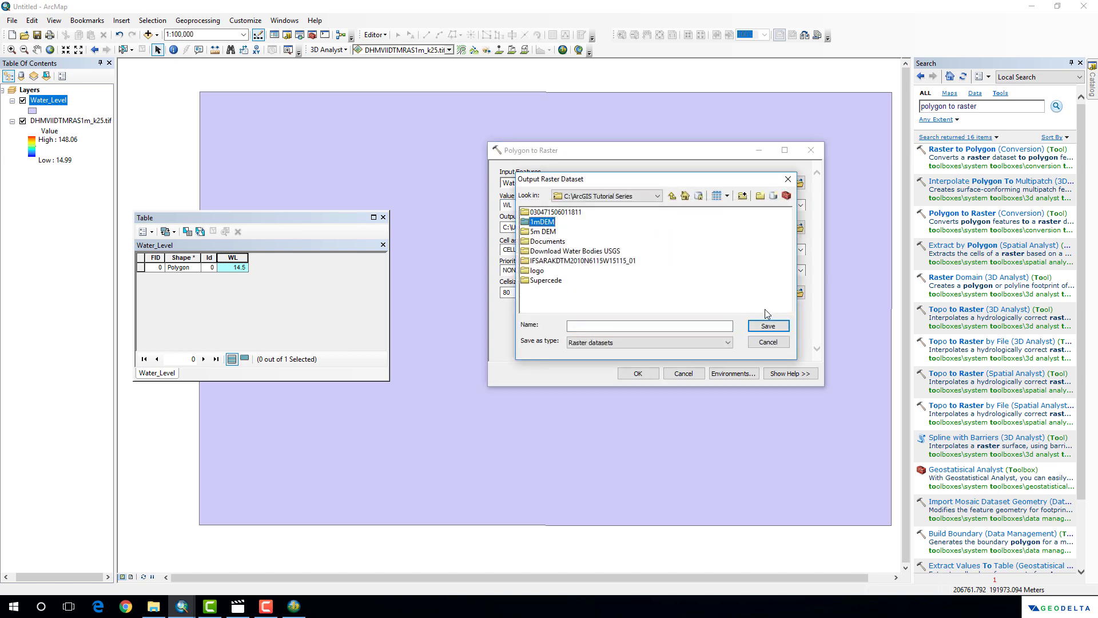
double_click(533, 223)
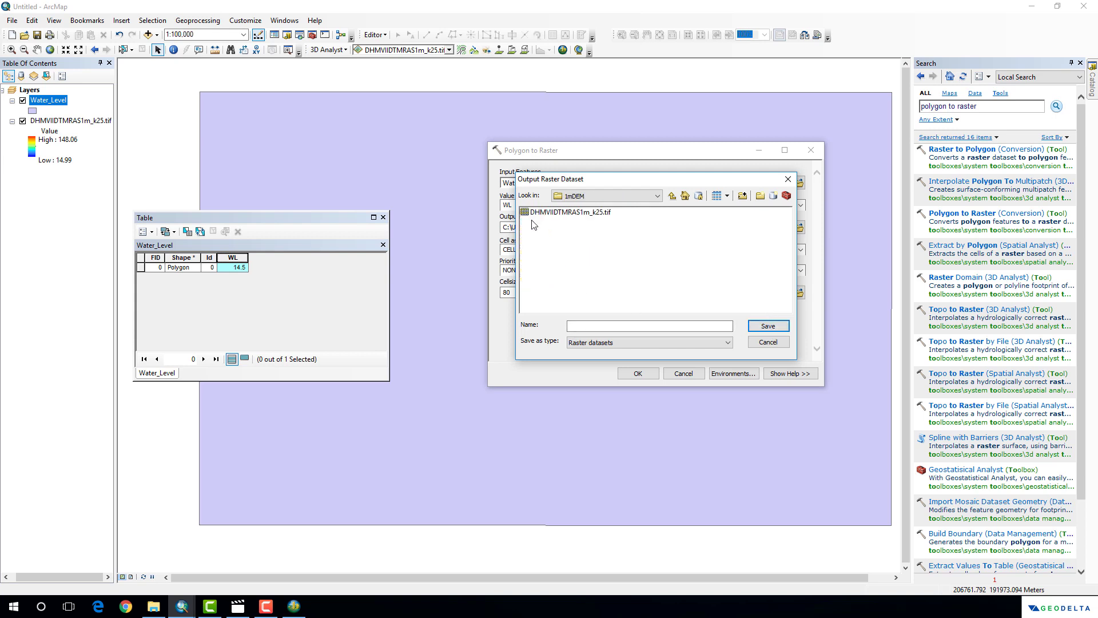
left_click(600, 325)
left_click(754, 328)
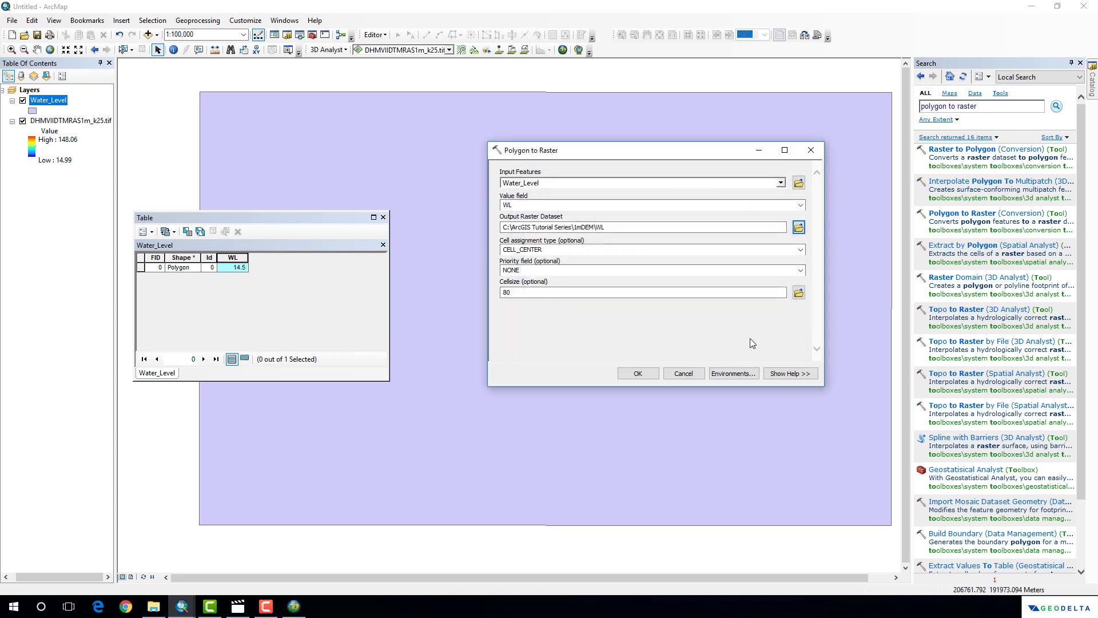
left_click(639, 374)
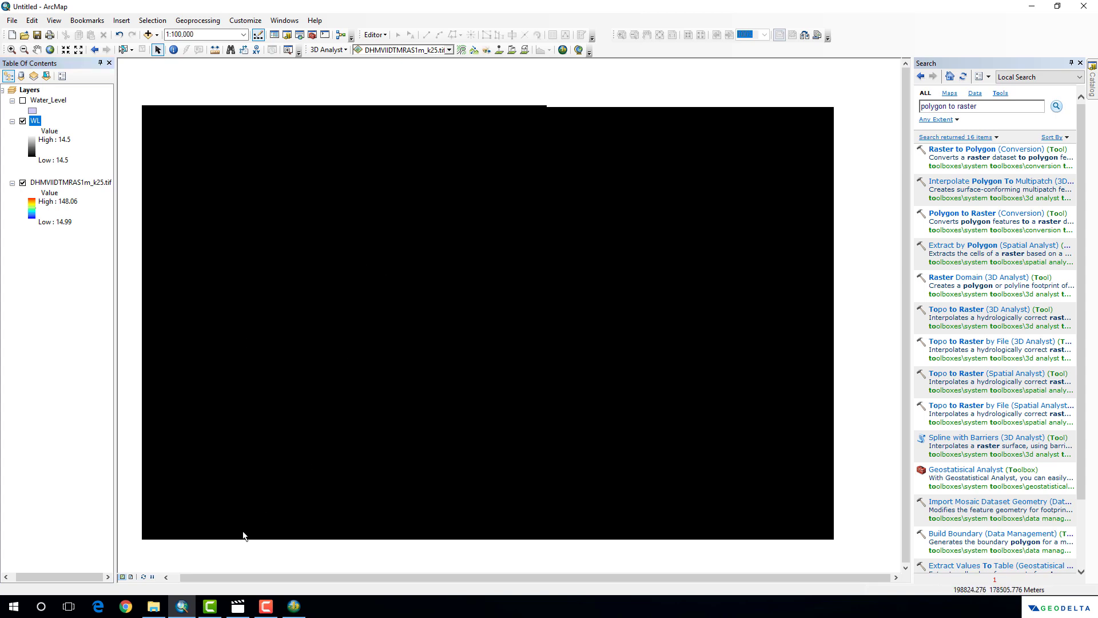
In ArcScene, refresh 1mDEM in the Catalog, drag the wl raster into the scene, and tilt the view
left_click(305, 610)
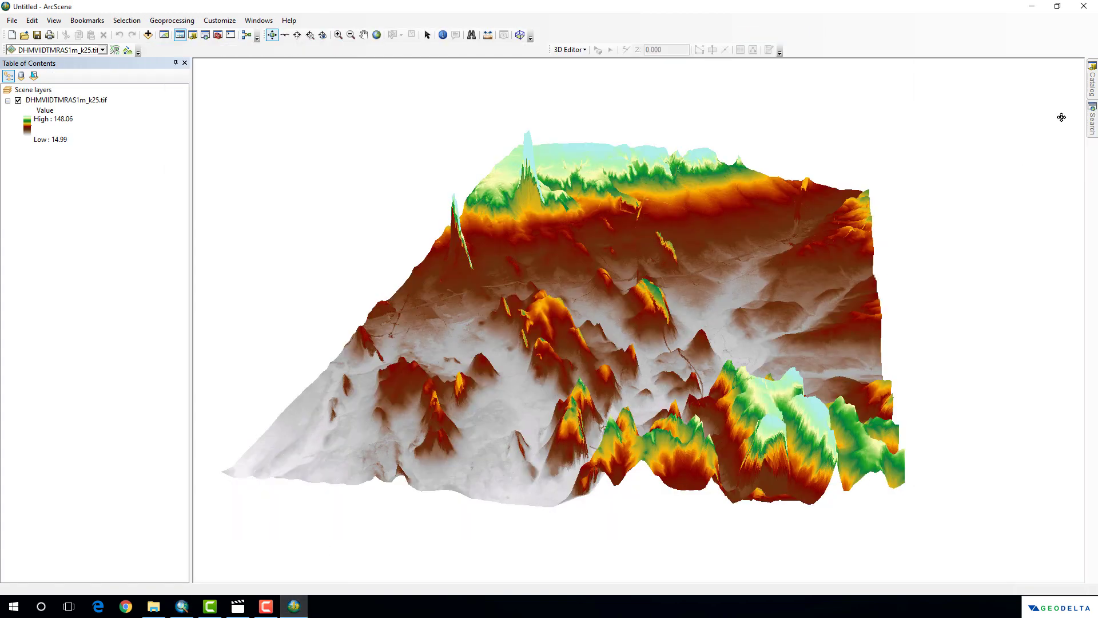
left_click(1093, 86)
right_click(977, 249)
left_click(1023, 308)
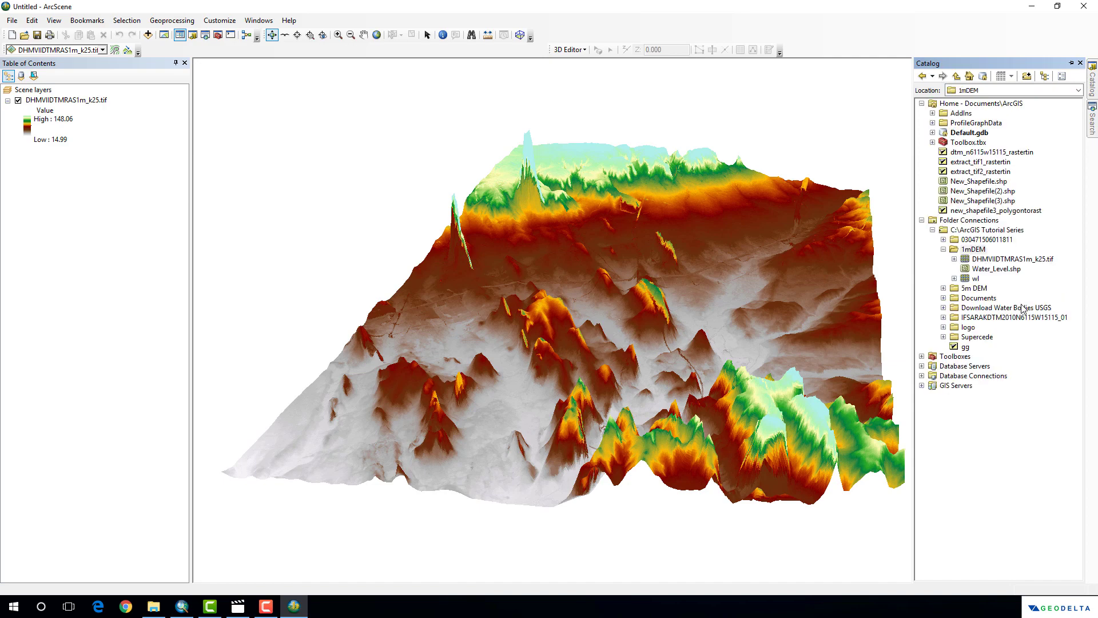
left_click(976, 278)
left_click_drag(970, 284, 57, 201)
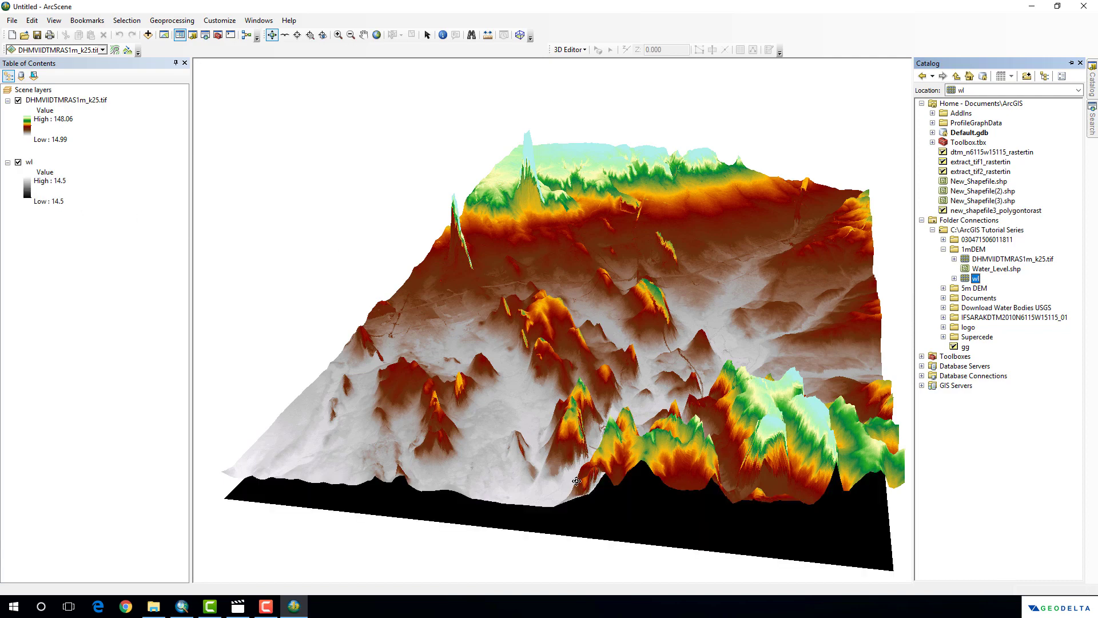
mouse_move(584, 488)
left_mouse_down()
mouse_move(581, 454)
mouse_move(593, 486)
left_mouse_up()
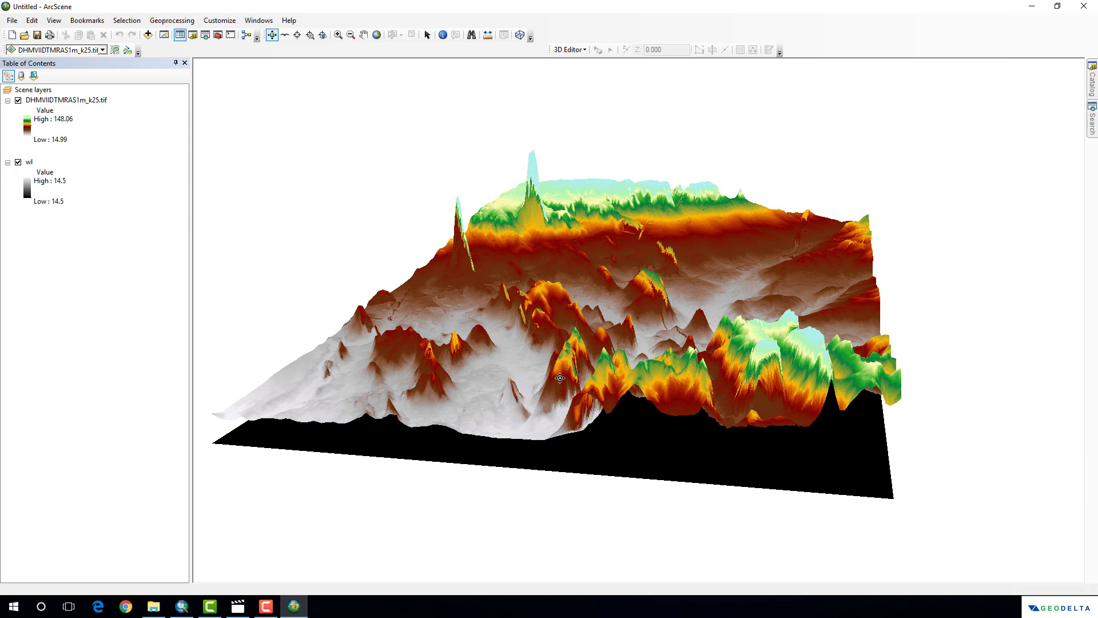
left_click_drag(558, 399, 588, 424)
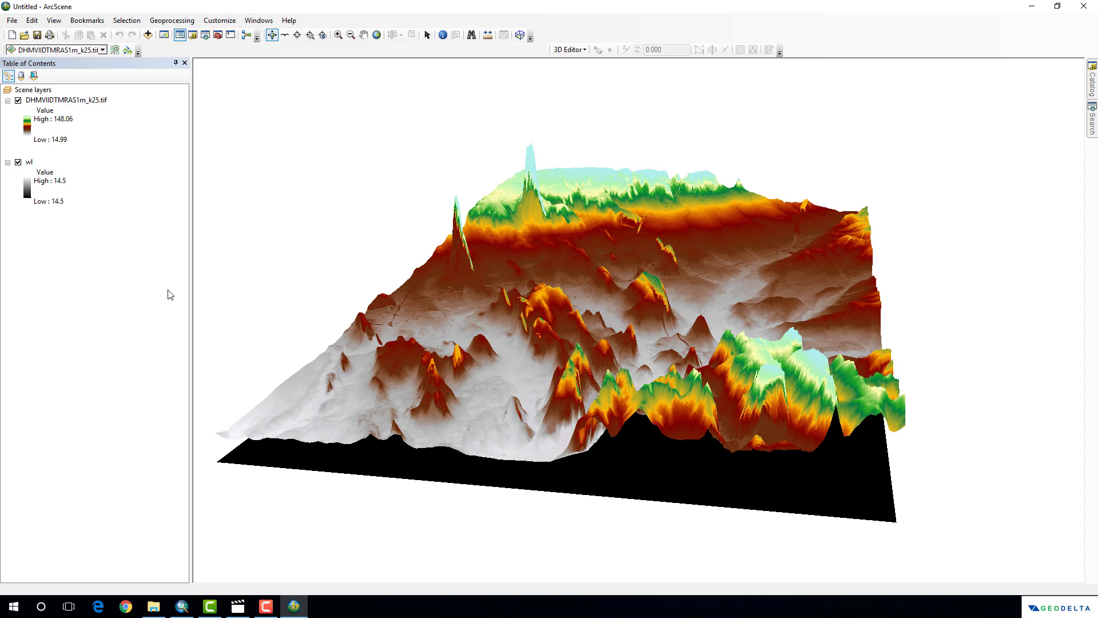
In wl Layer Properties, switch symbology to Unique Values and compute the values
right_click(29, 162)
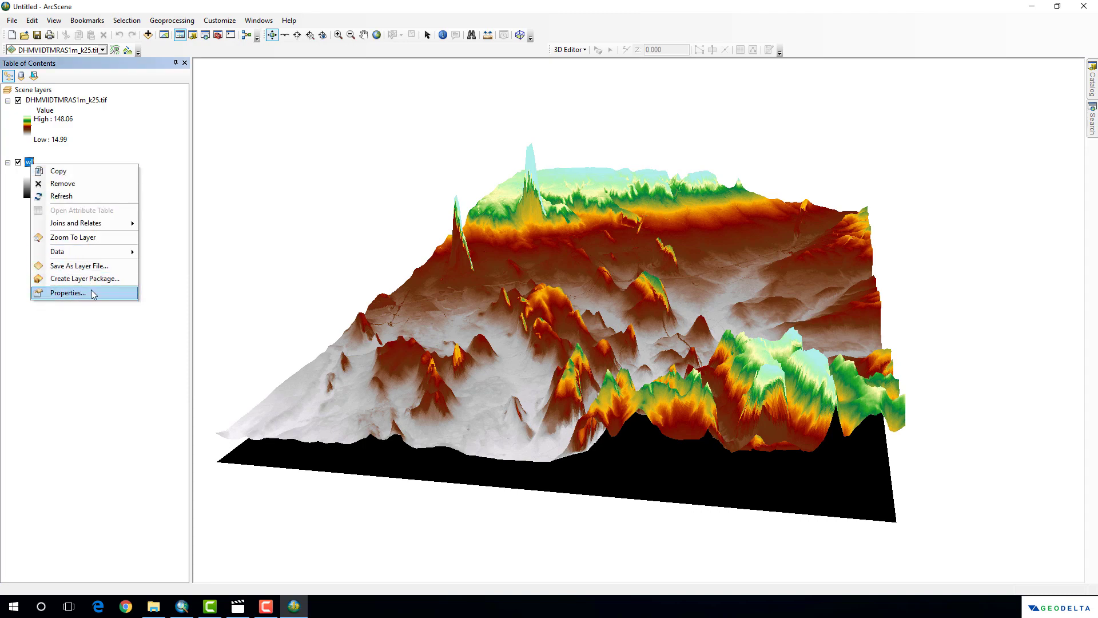
left_click(69, 292)
left_click(499, 159)
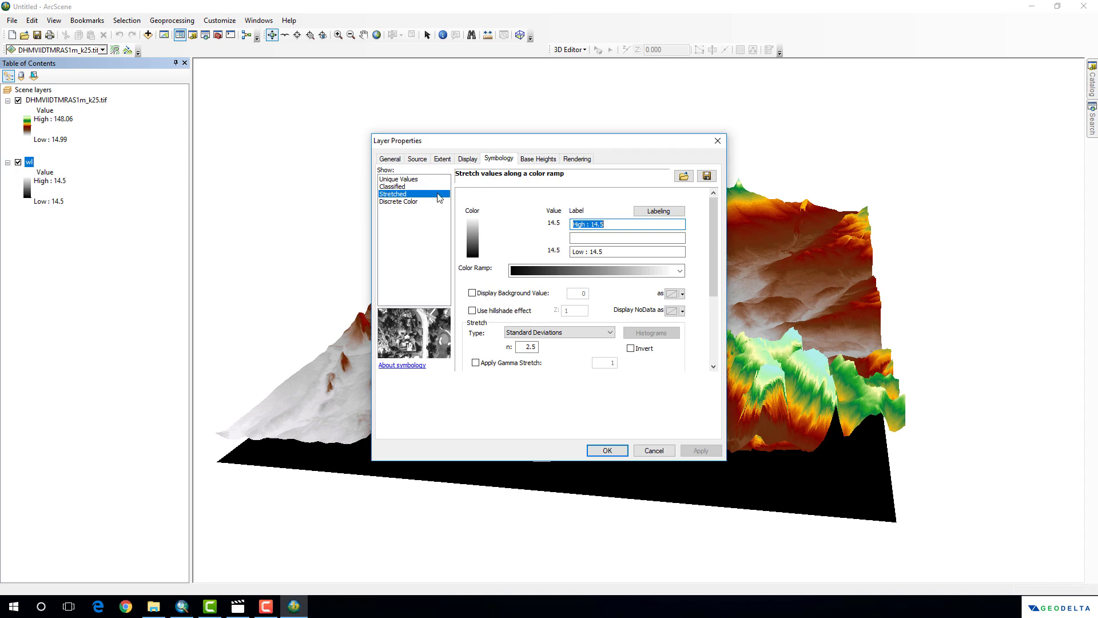
left_click(403, 179)
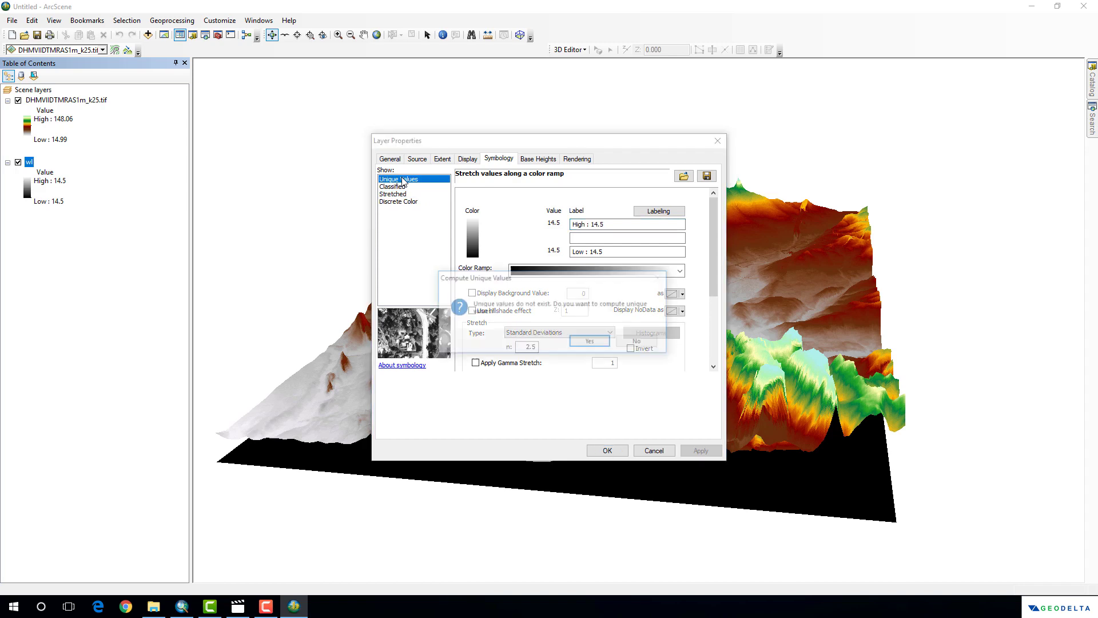
left_click(587, 341)
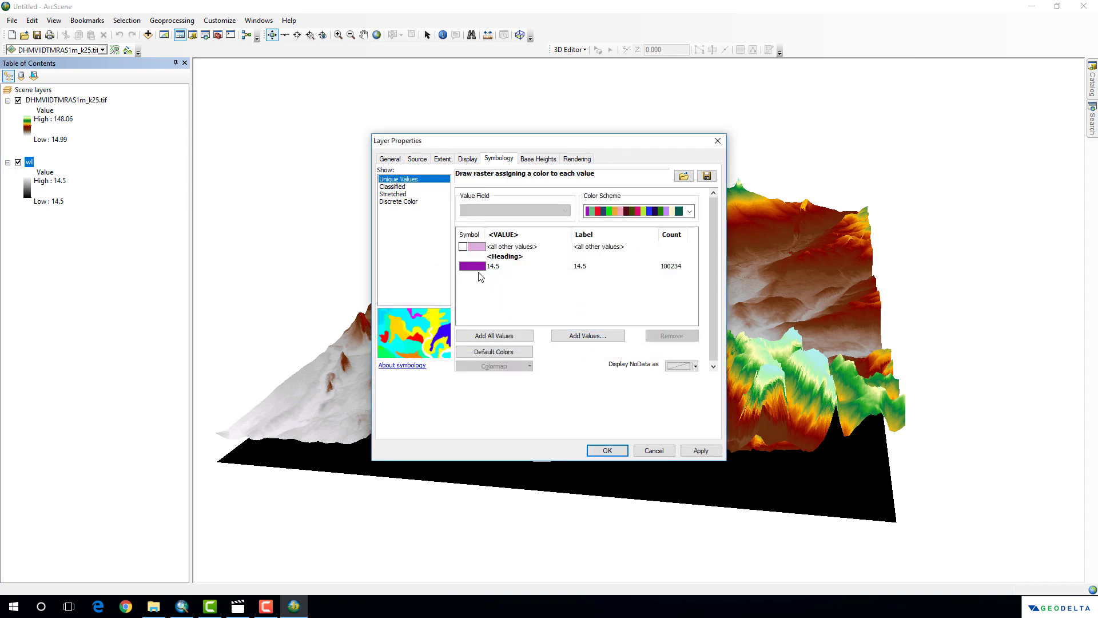
Colour the 14.5 value blue, apply and confirm, then orbit the terrain
right_click(479, 270)
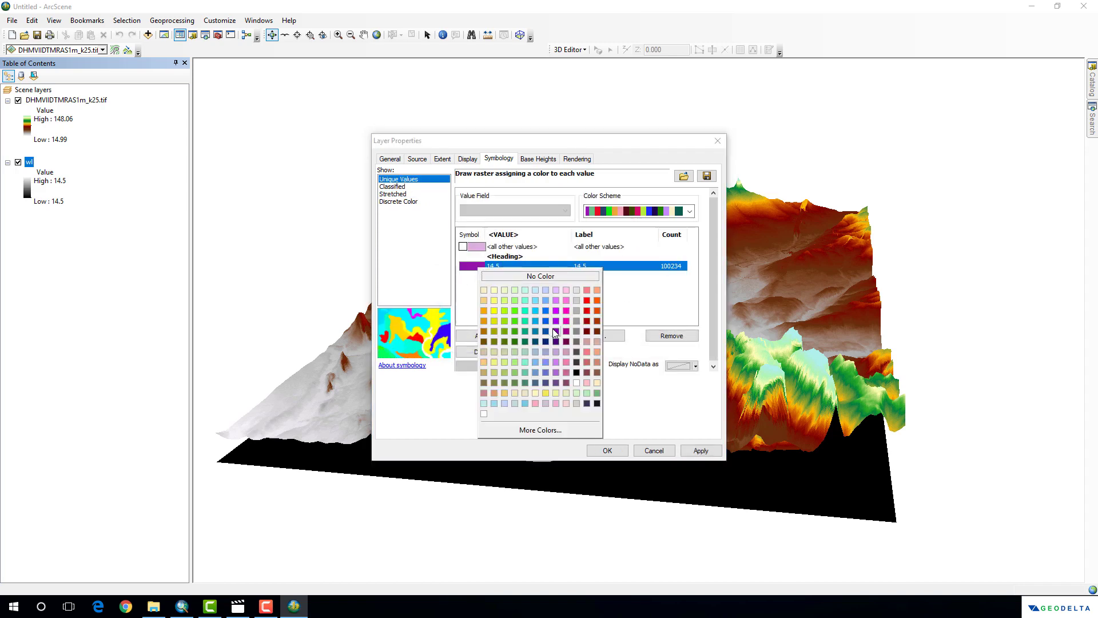
left_click(547, 310)
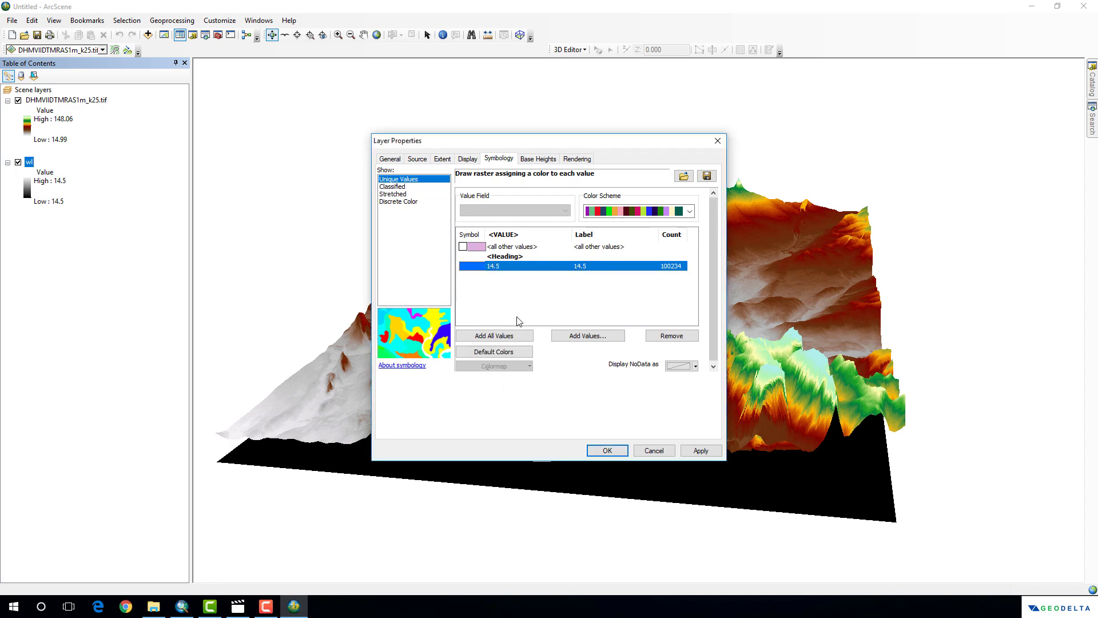
left_click(511, 336)
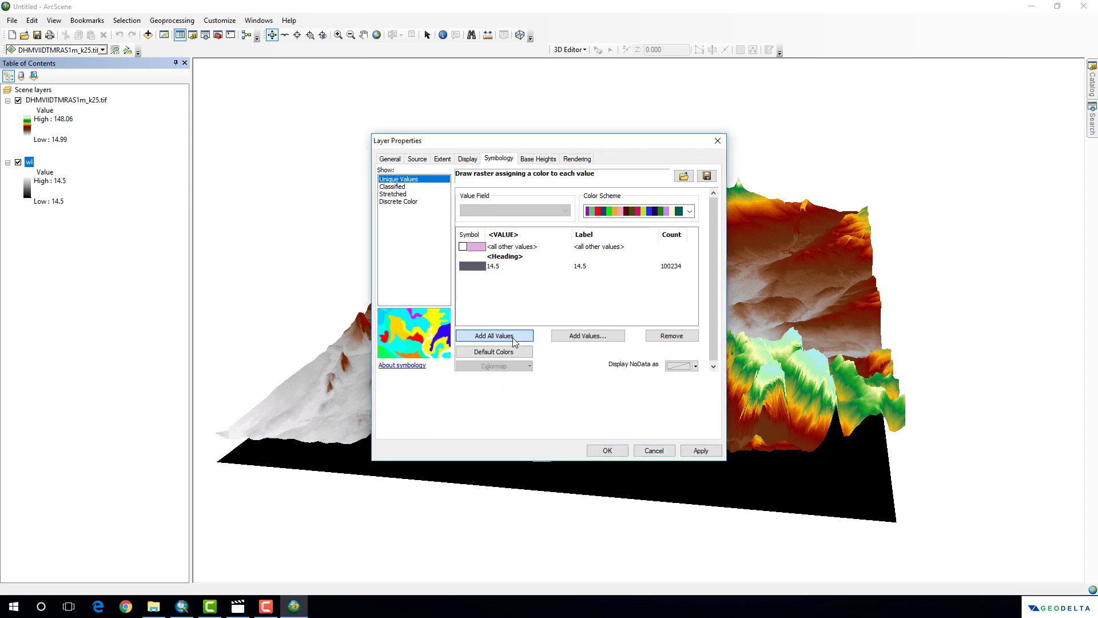
left_click(479, 267)
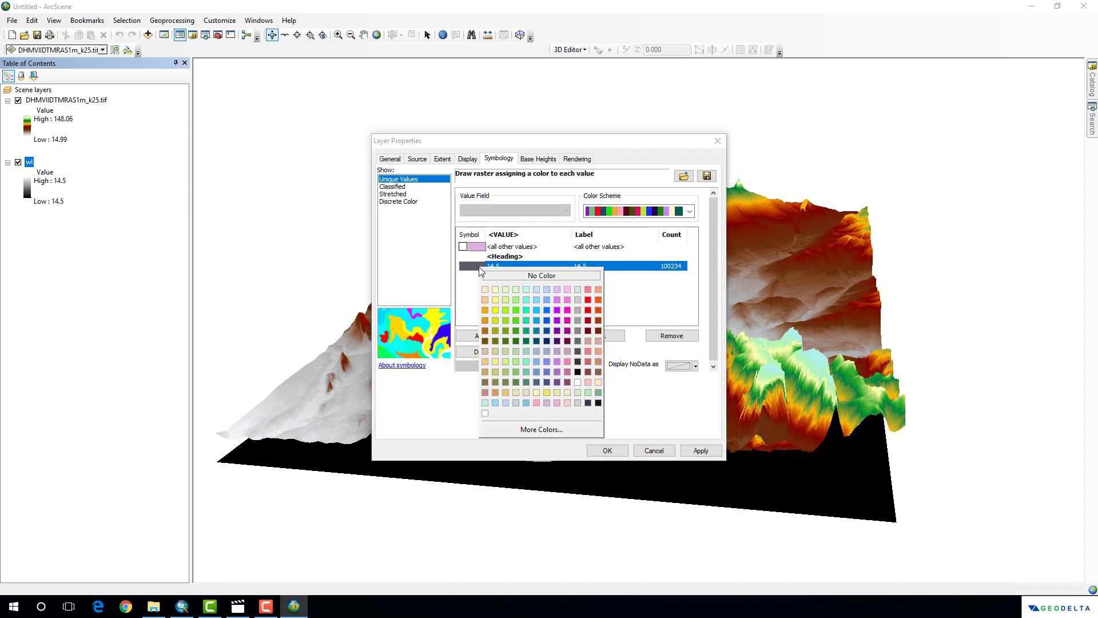
left_click(548, 318)
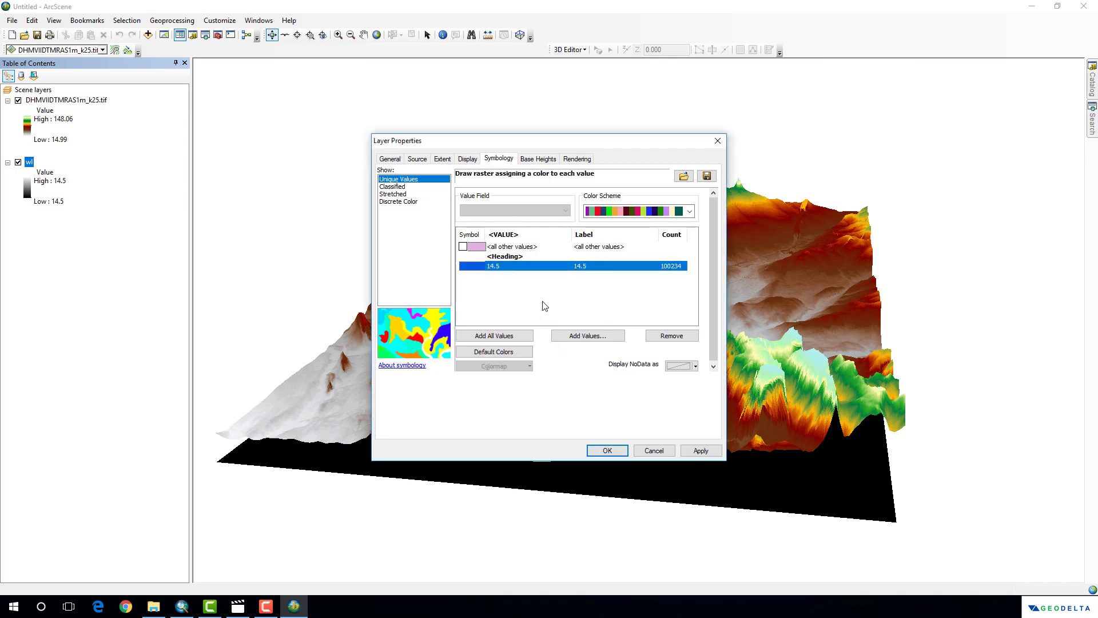
left_click(701, 451)
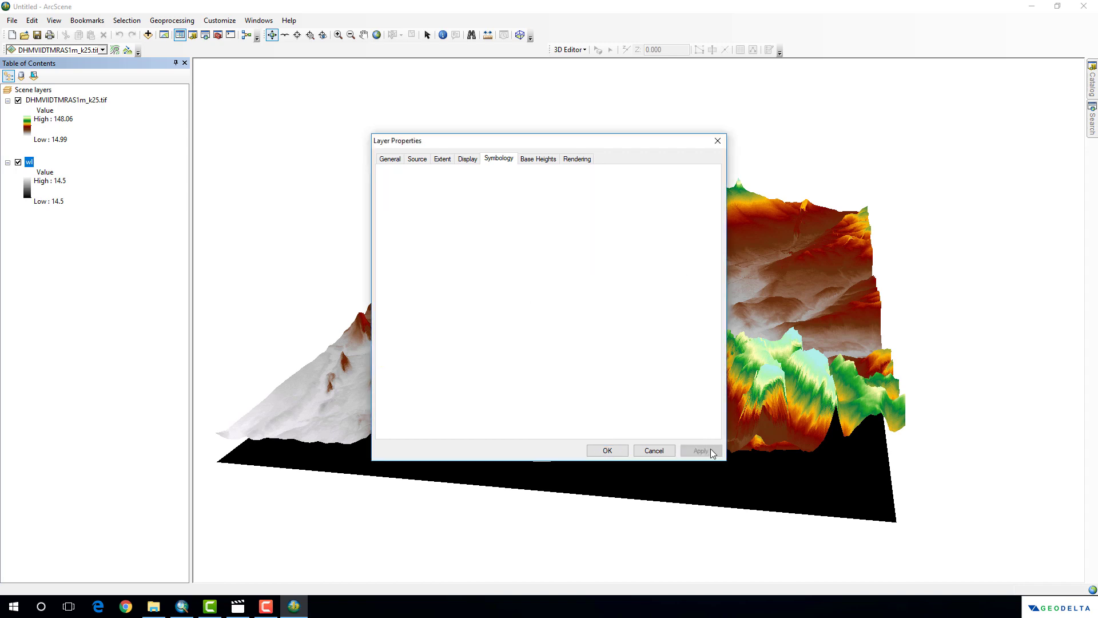
left_click(607, 450)
left_click_drag(726, 426, 692, 440)
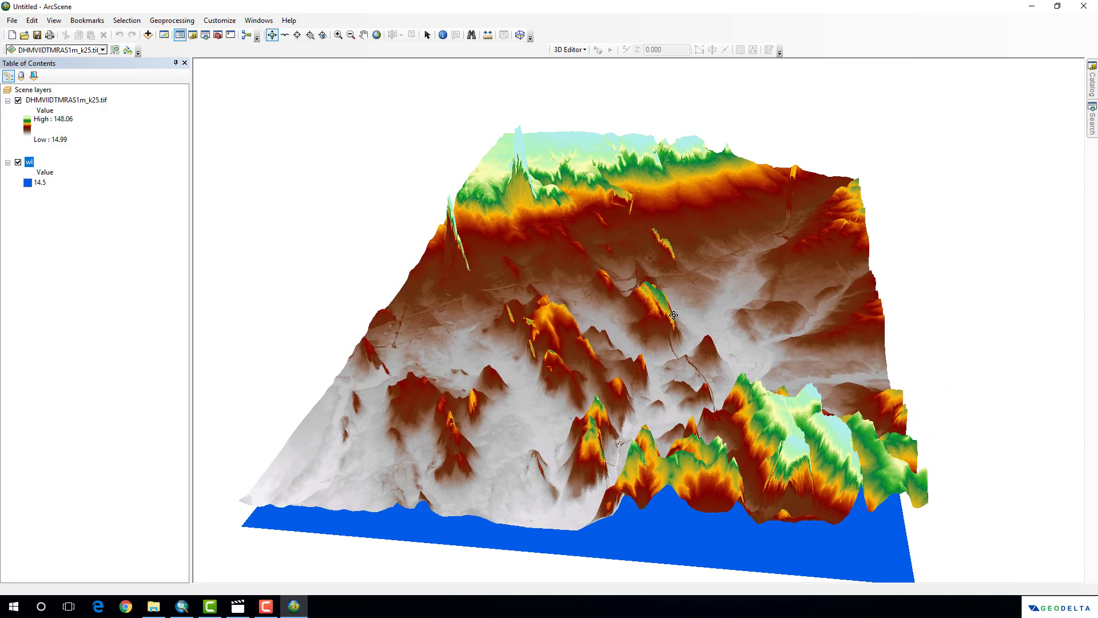
left_click_drag(675, 319, 680, 314)
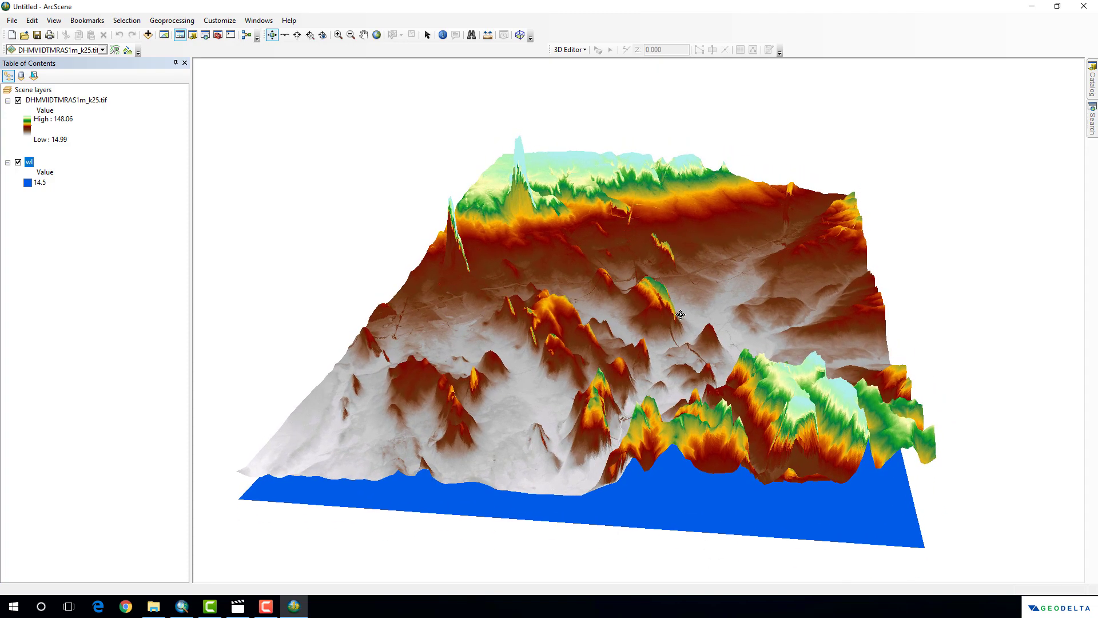
Show the Animation toolbar and open the Animation Manager
right_click(567, 25)
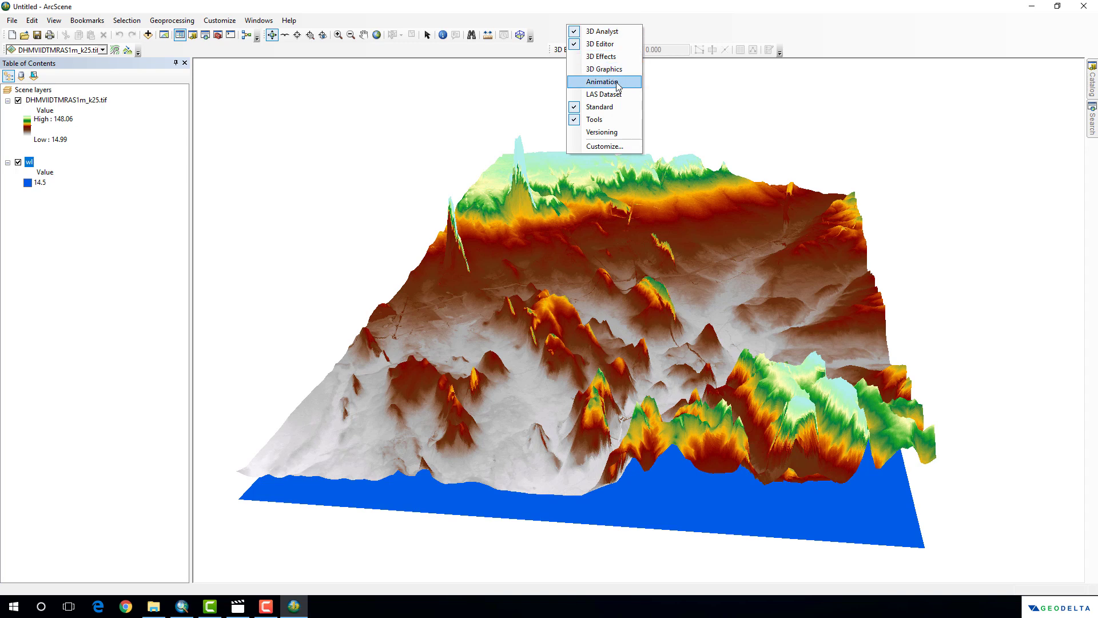
left_click(617, 84)
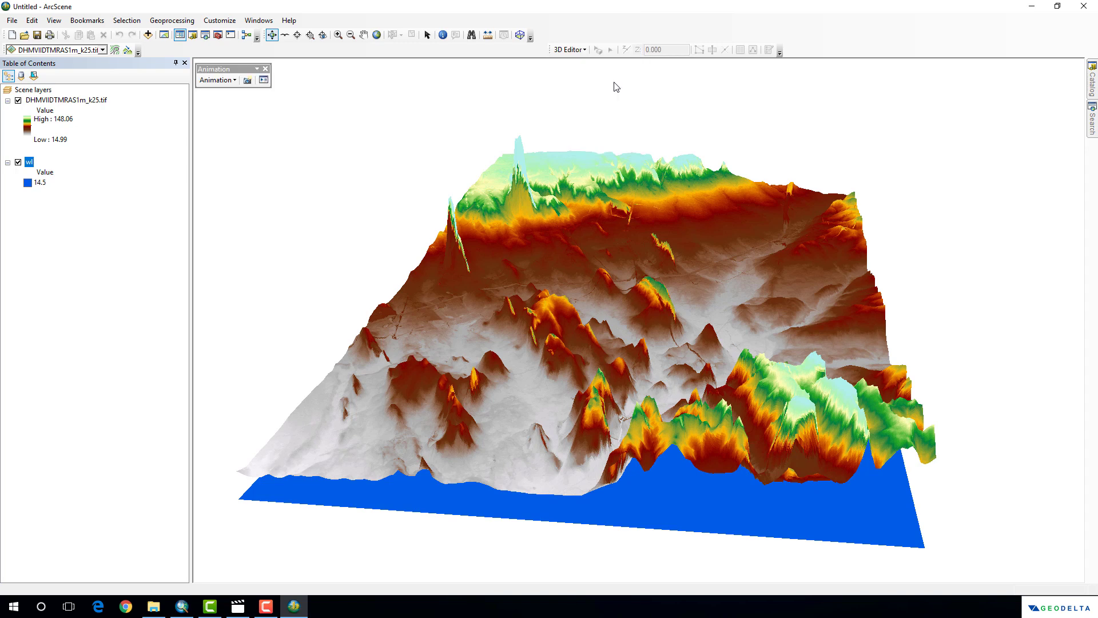
left_click(226, 80)
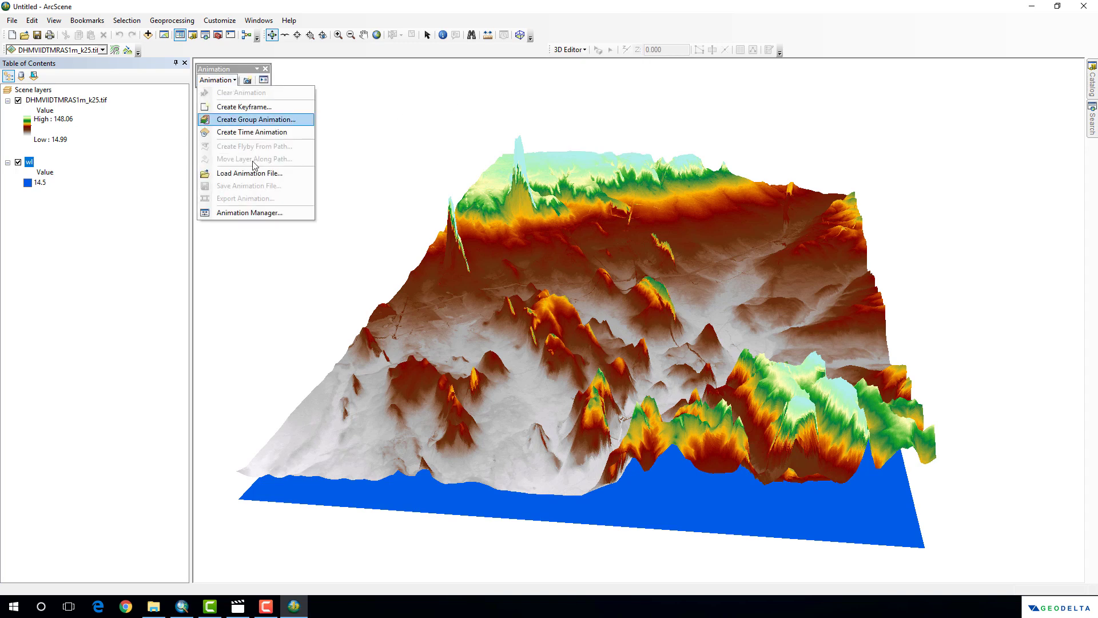
left_click(266, 212)
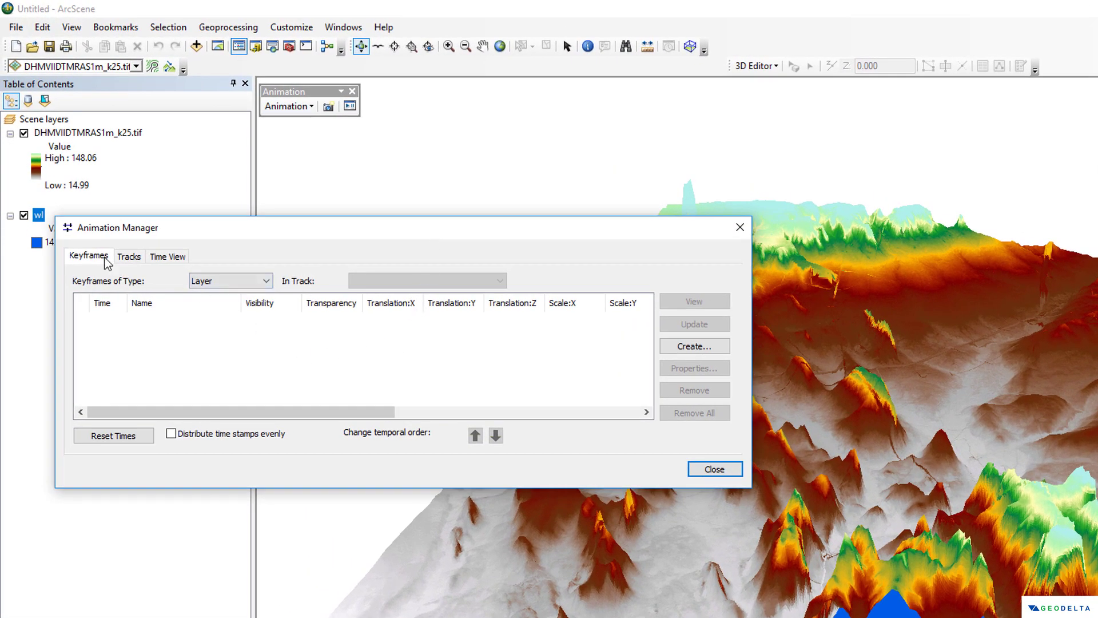
Set up a Layer keyframe with source object wl on a new track
left_click(266, 284)
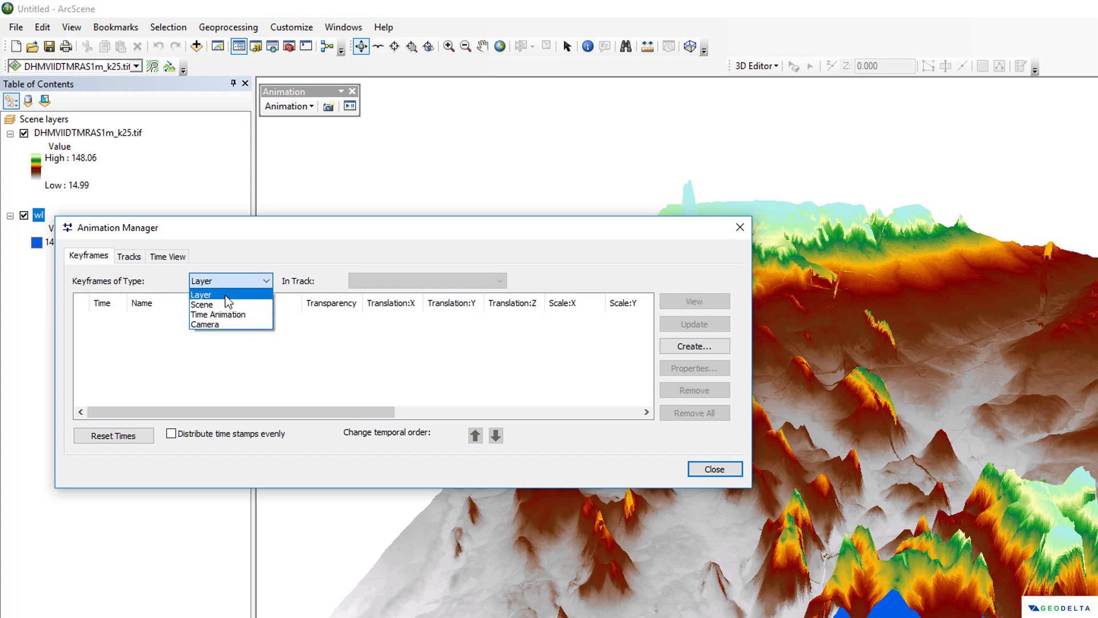
left_click(226, 295)
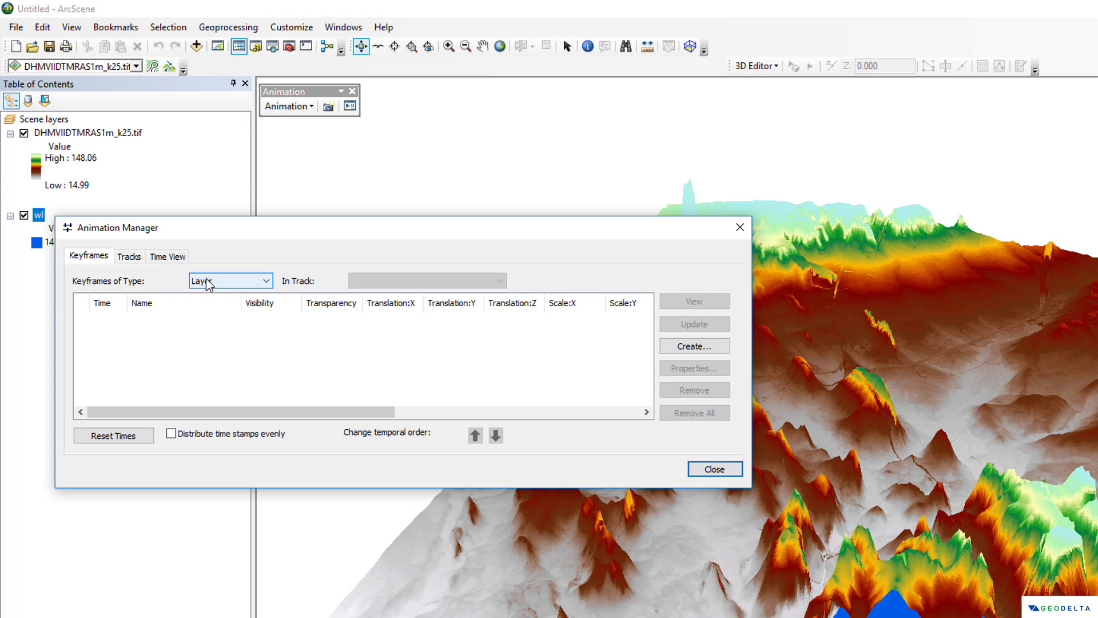
left_click(694, 346)
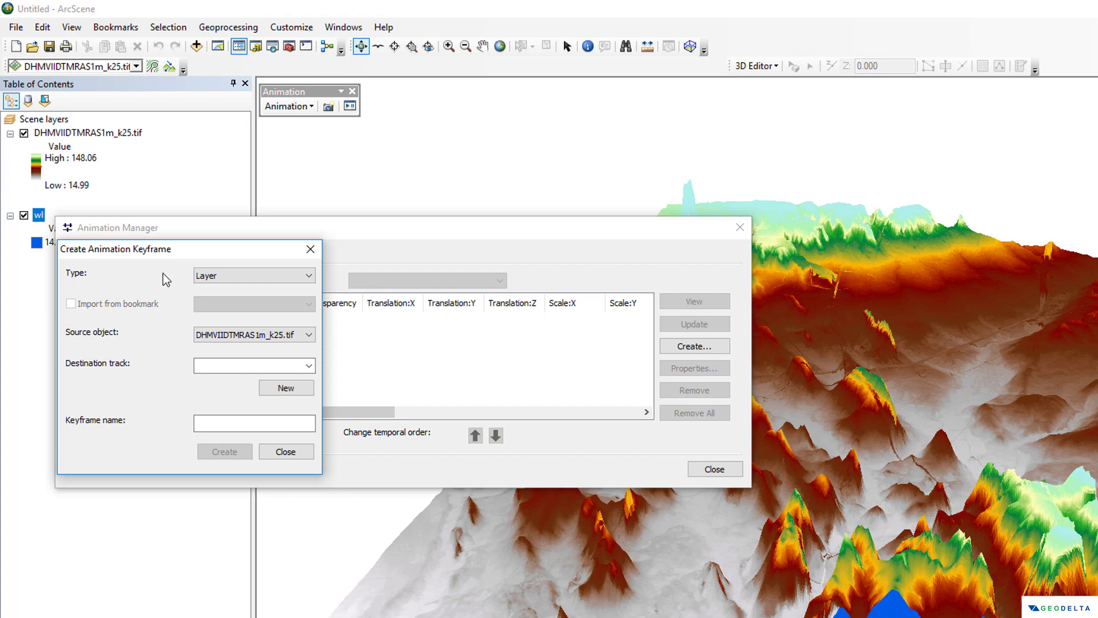
left_click(197, 277)
left_click(218, 290)
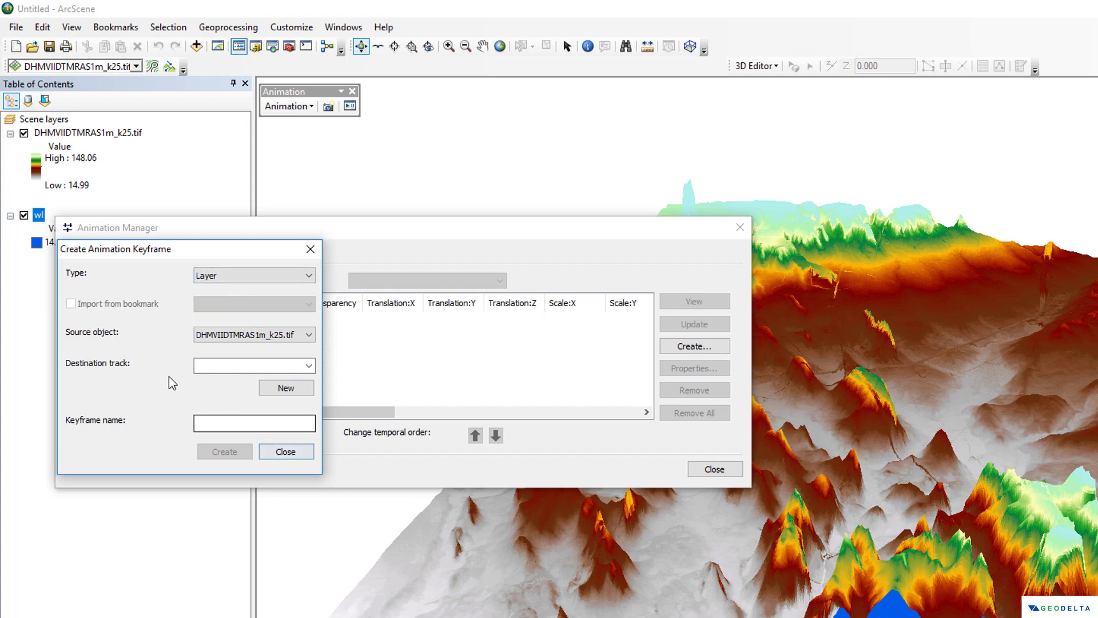
left_click(278, 335)
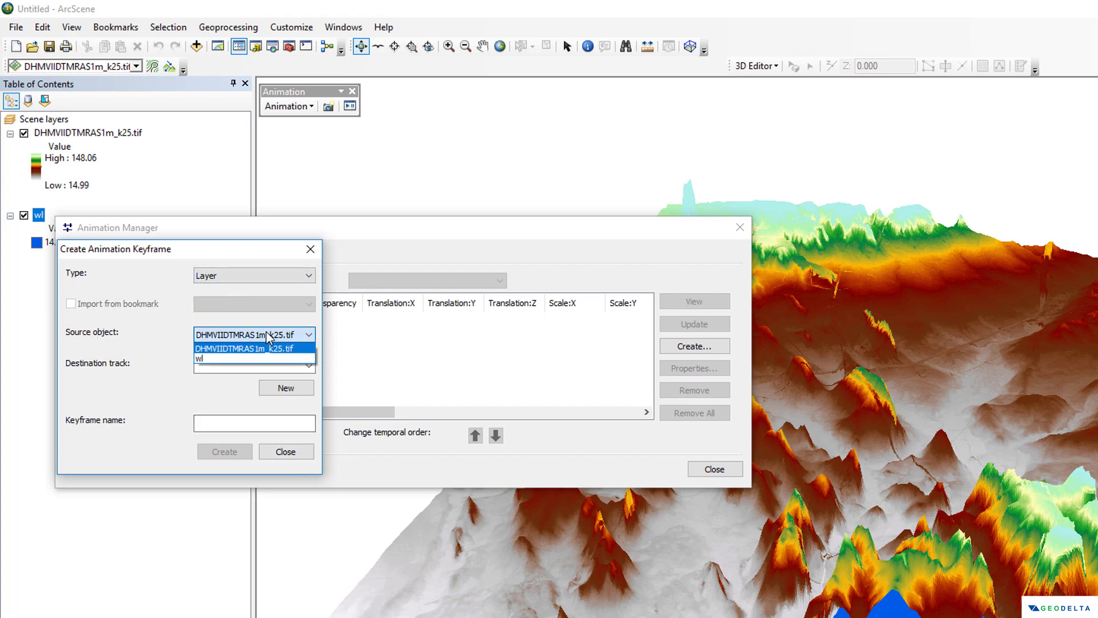
left_click(252, 358)
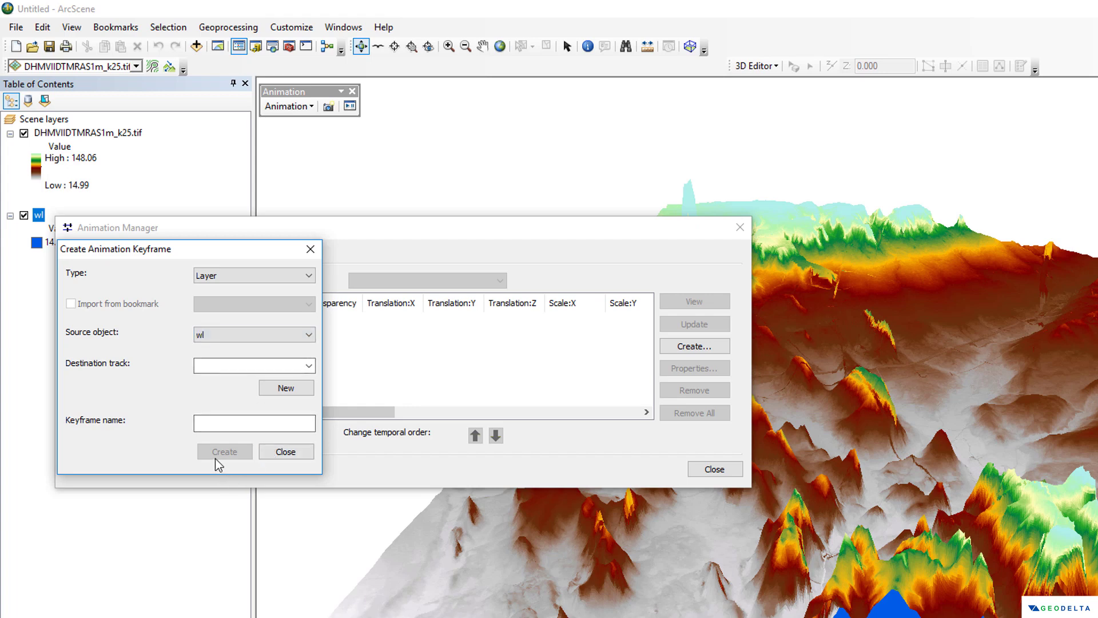
left_click(286, 388)
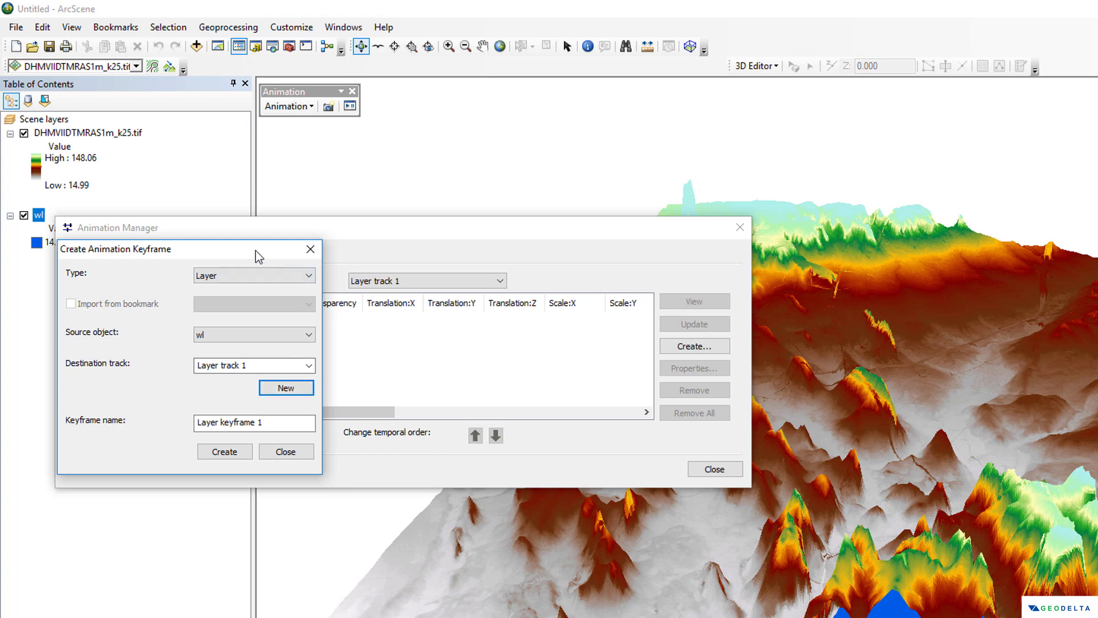
left_click_drag(257, 252, 214, 256)
left_click_drag(338, 234, 561, 224)
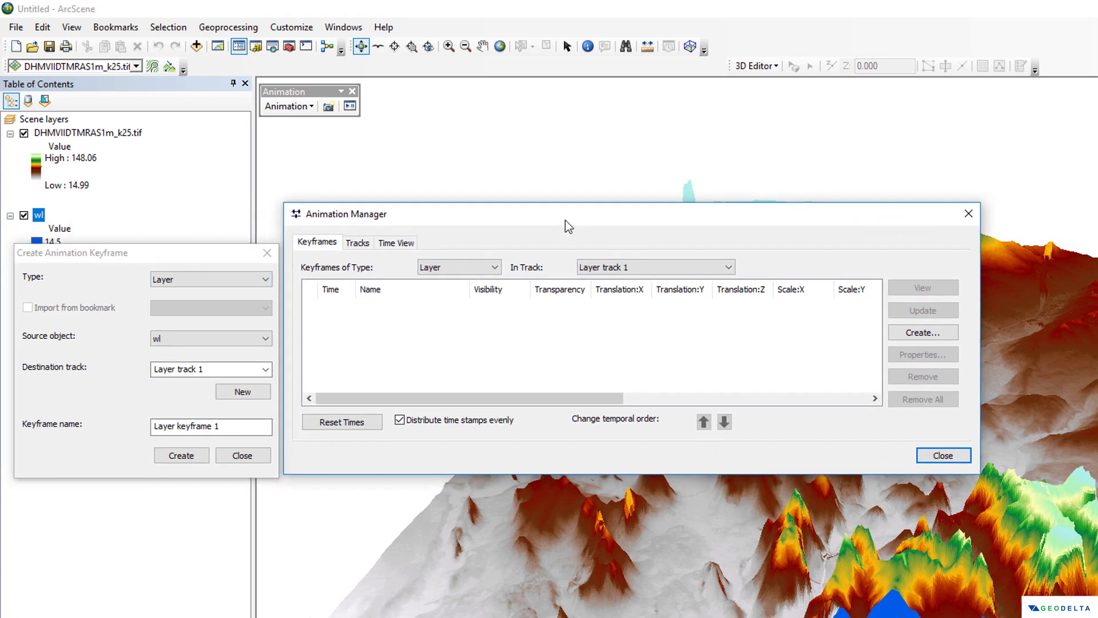
left_click_drag(194, 257, 198, 234)
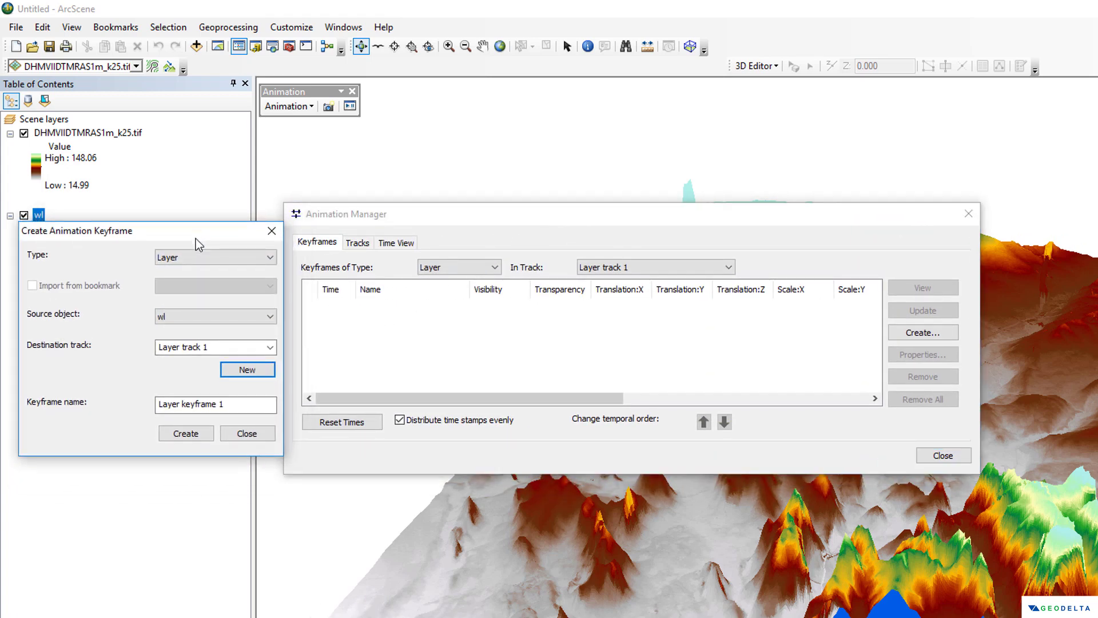
Create eleven layer keyframes, Layer keyframe 1 to 11, in Layer track 1
left_click(187, 433)
left_click(186, 433)
left_click(187, 434)
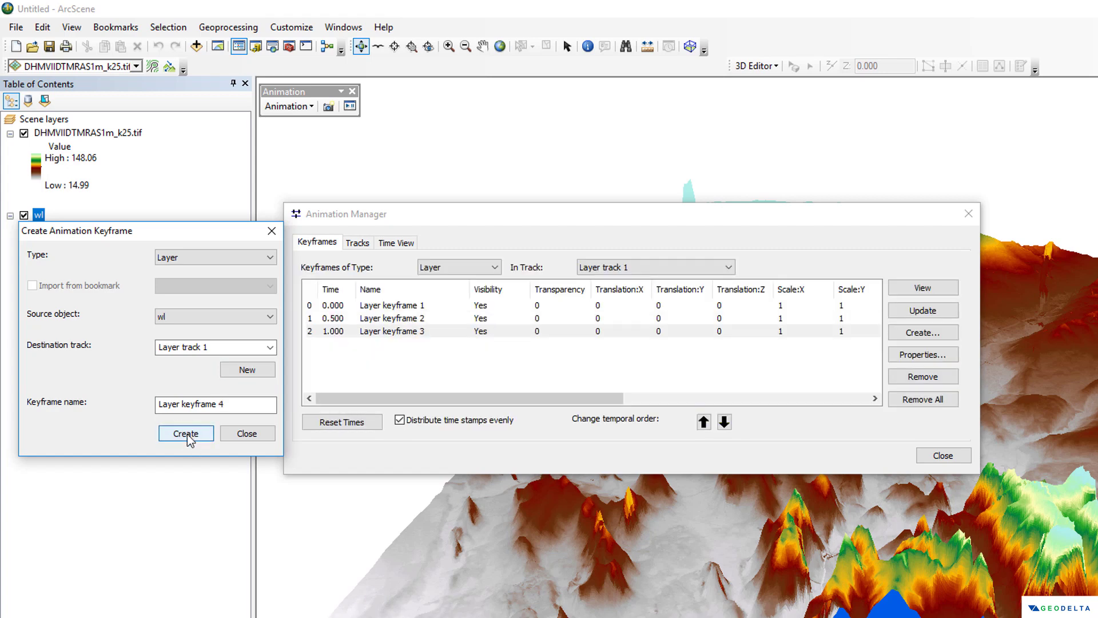
left_click(186, 434)
left_click(186, 434)
left_click(186, 433)
left_click(186, 434)
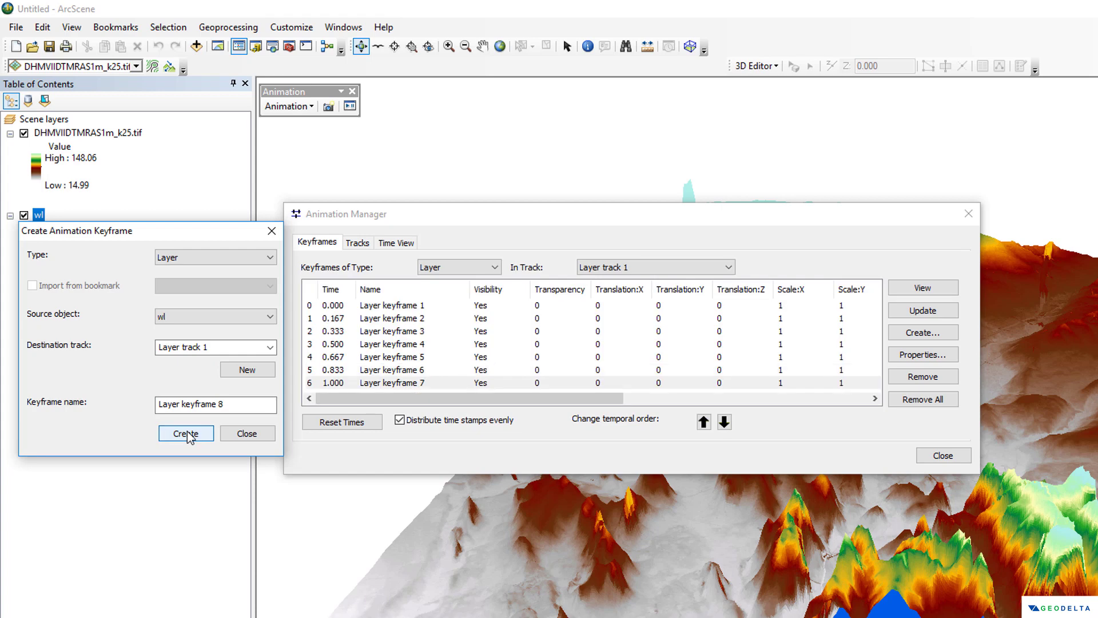
left_click(187, 433)
left_click(186, 434)
left_click(186, 434)
left_click(187, 433)
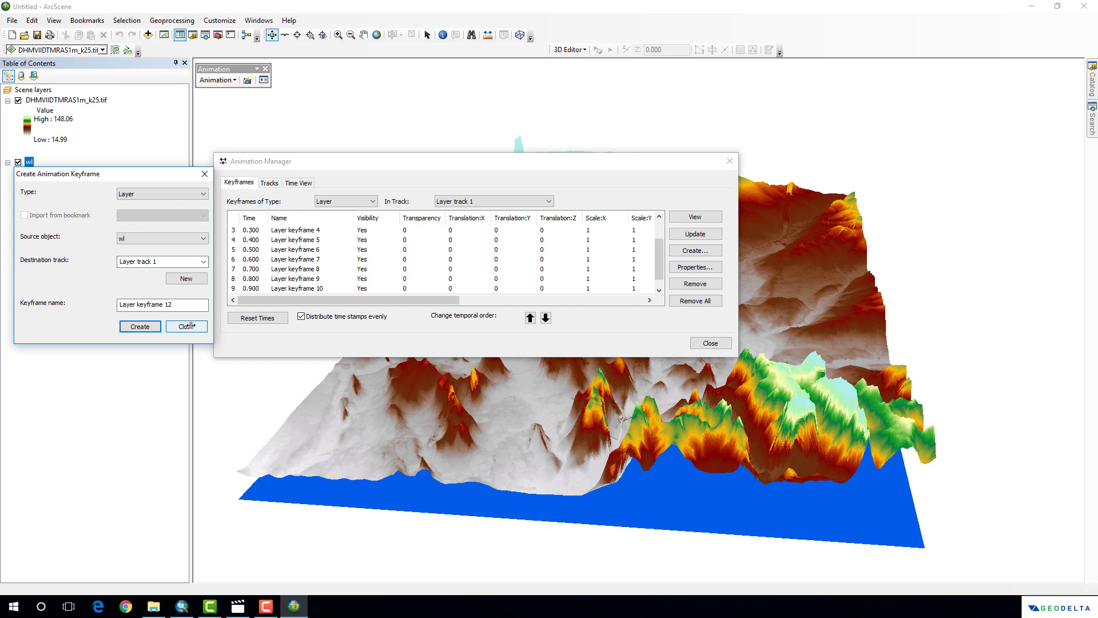
Set Translation:Z of keyframes 1–5 to 14.5, 15, 17, 22 and 25
left_click(190, 325)
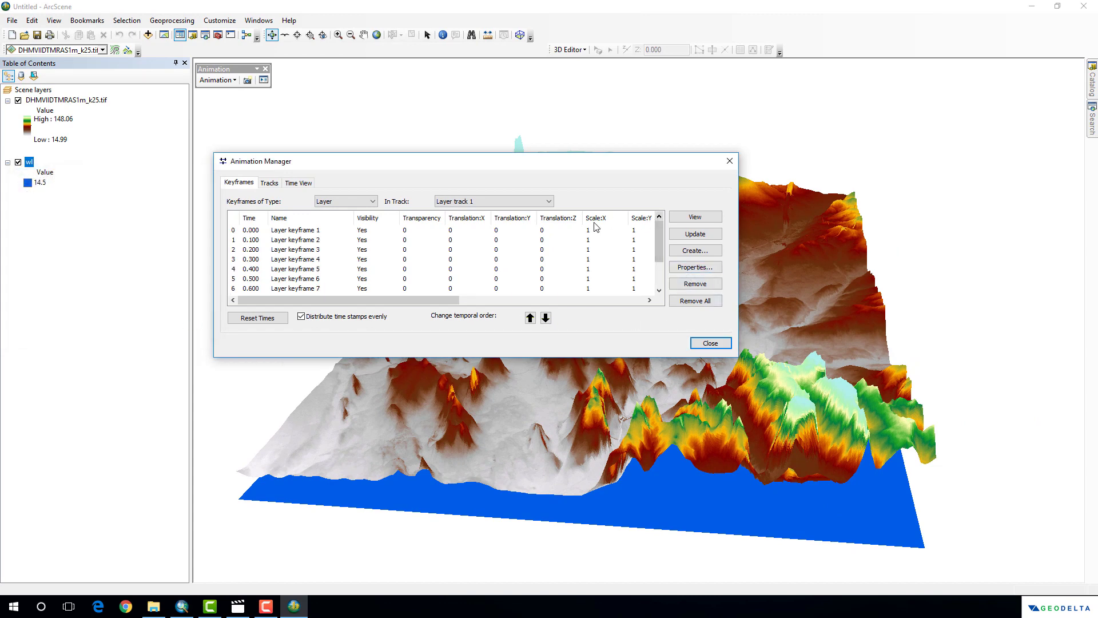
double_click(550, 232)
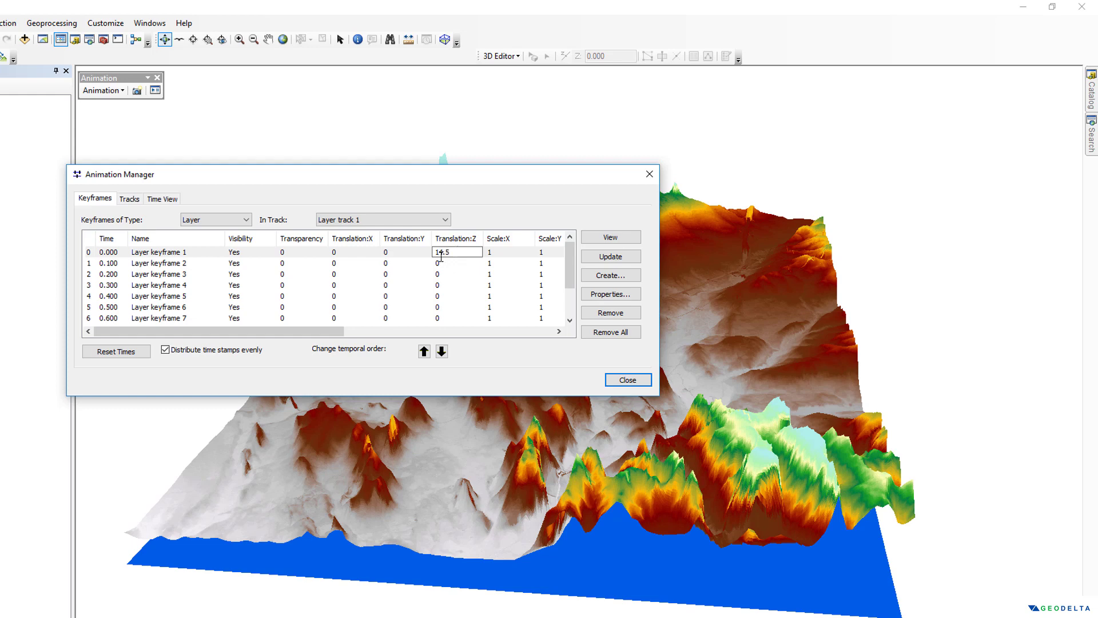
left_click(455, 274)
left_click(456, 261)
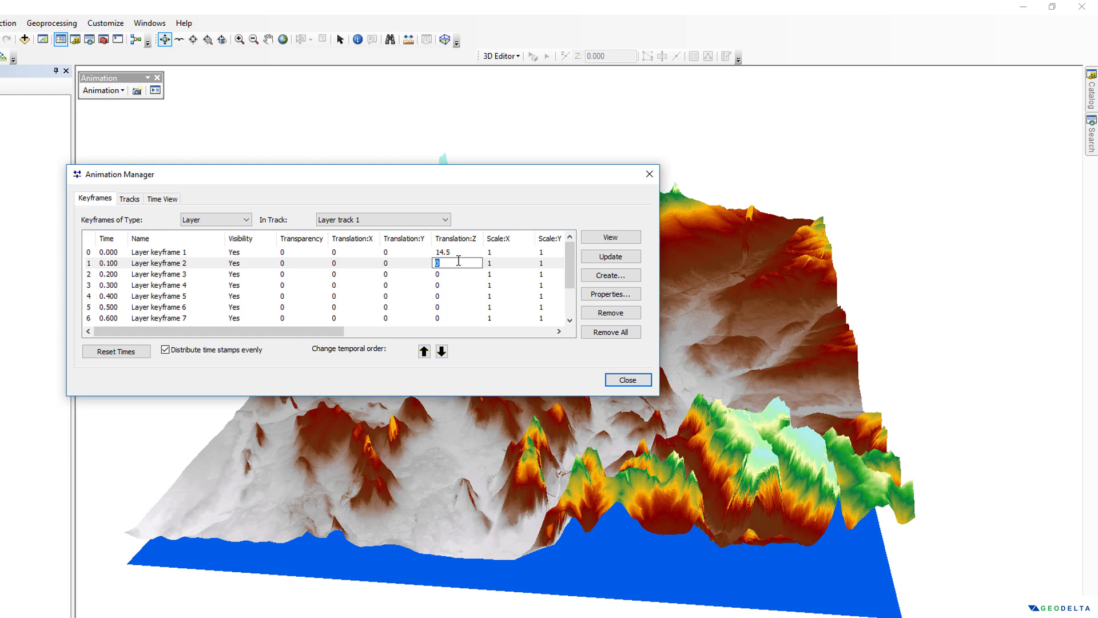
type("15")
left_click(466, 276)
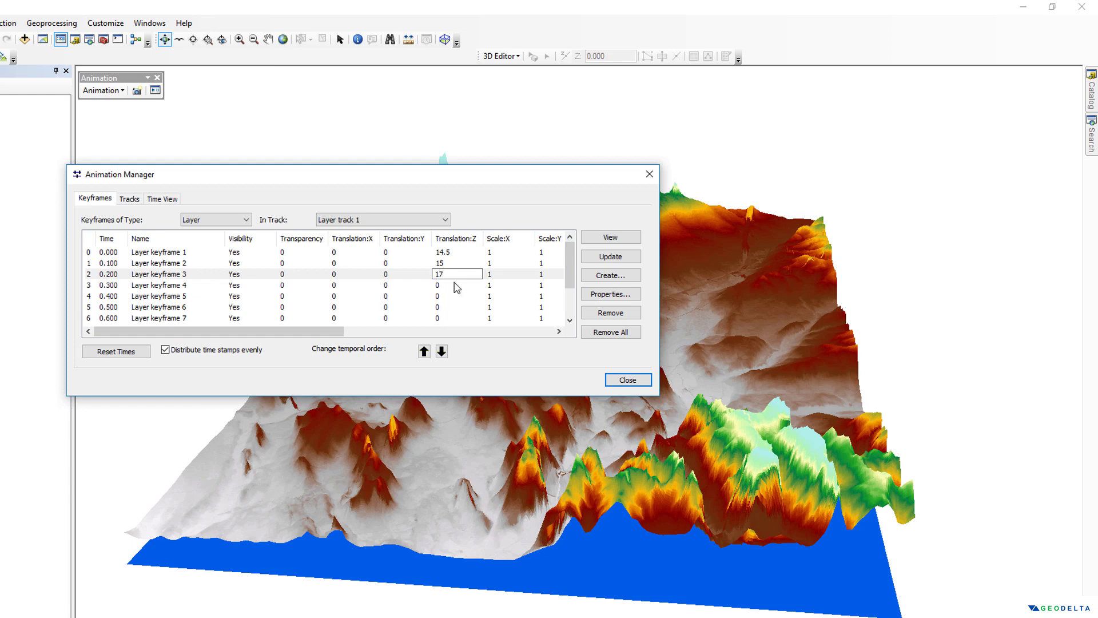
left_click(456, 286)
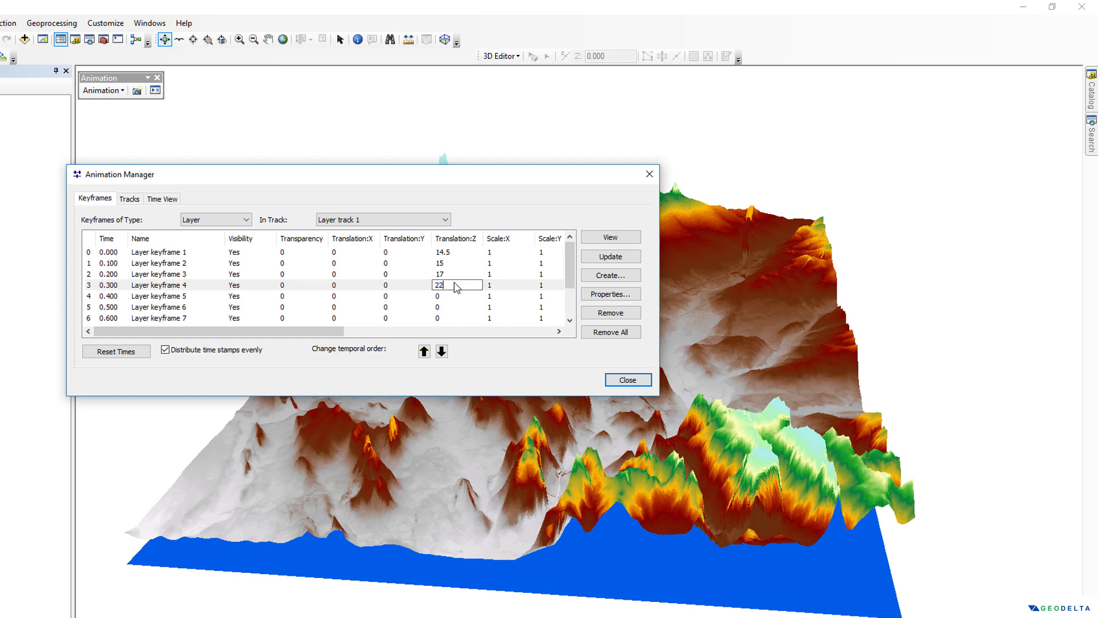
left_click(457, 298)
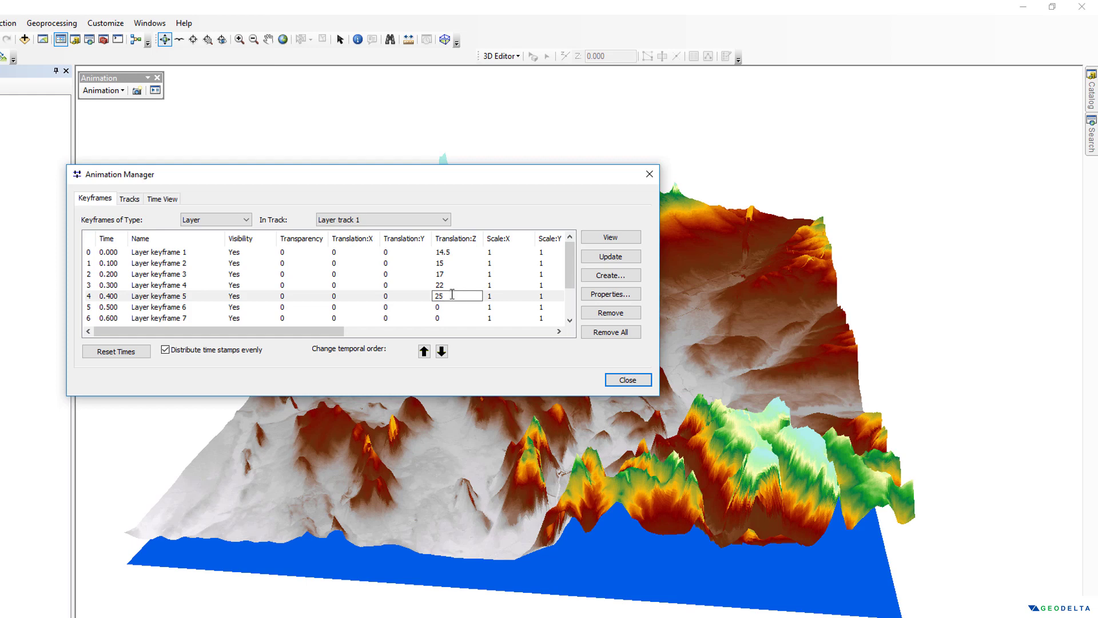
left_click(452, 307)
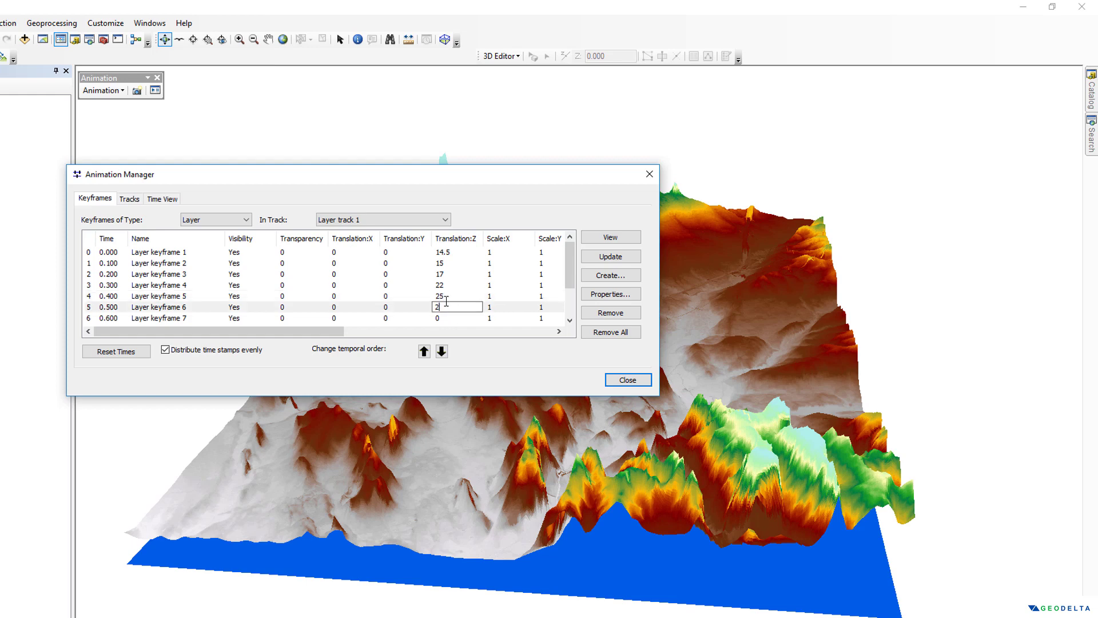
Raise the later keyframes' Translation:Z to 30, 32, 34, 36 and 38
scroll(569, 278, "down", 1)
left_click(449, 286)
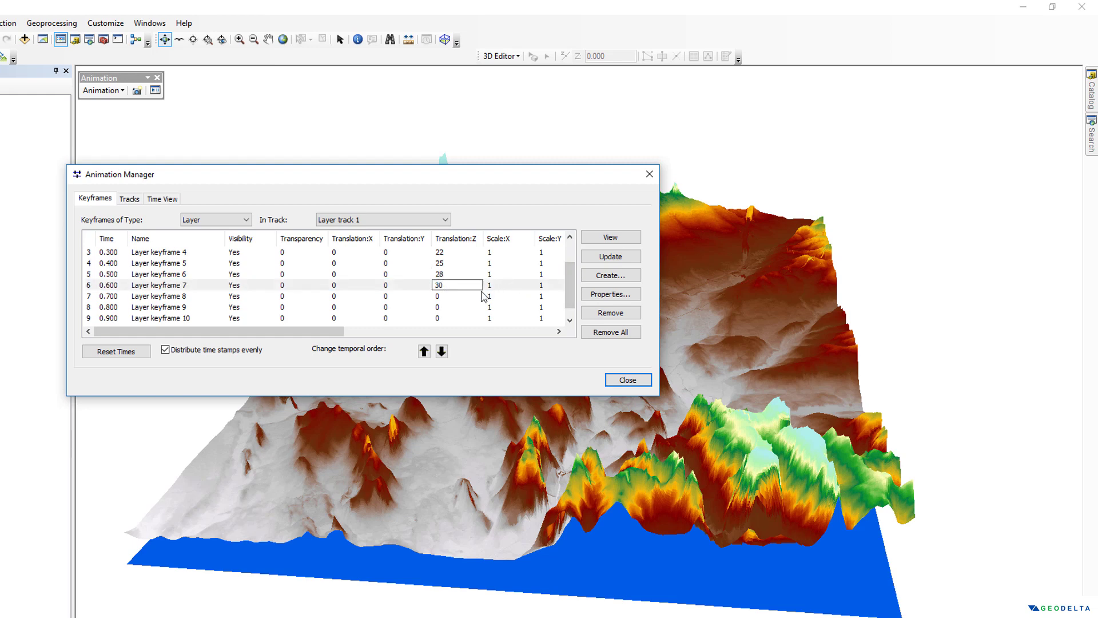
left_click(465, 295)
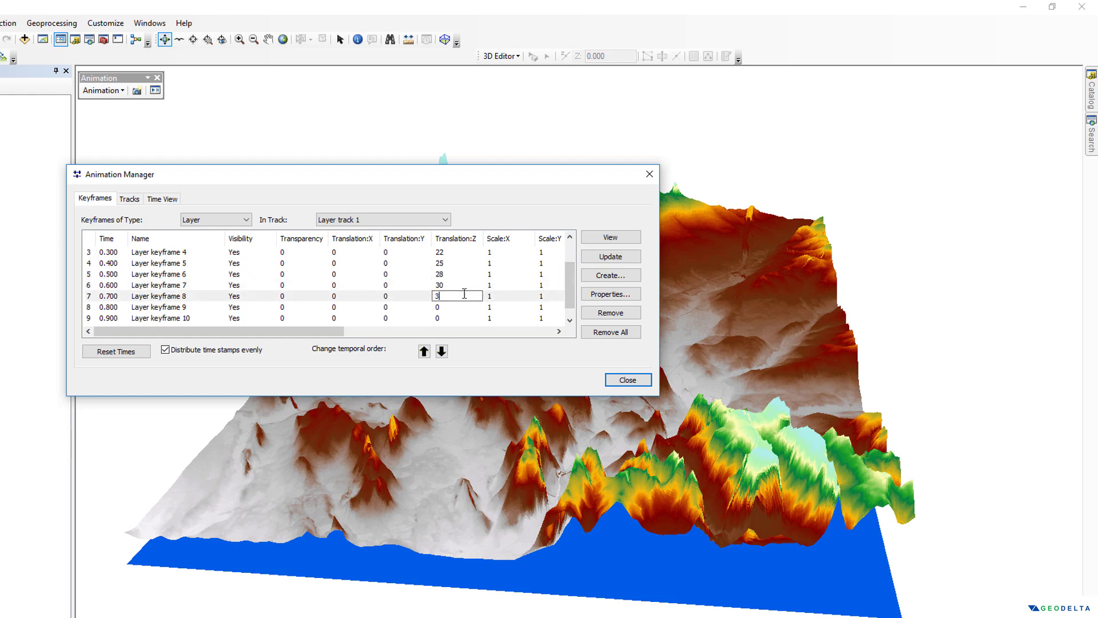
left_click(464, 307)
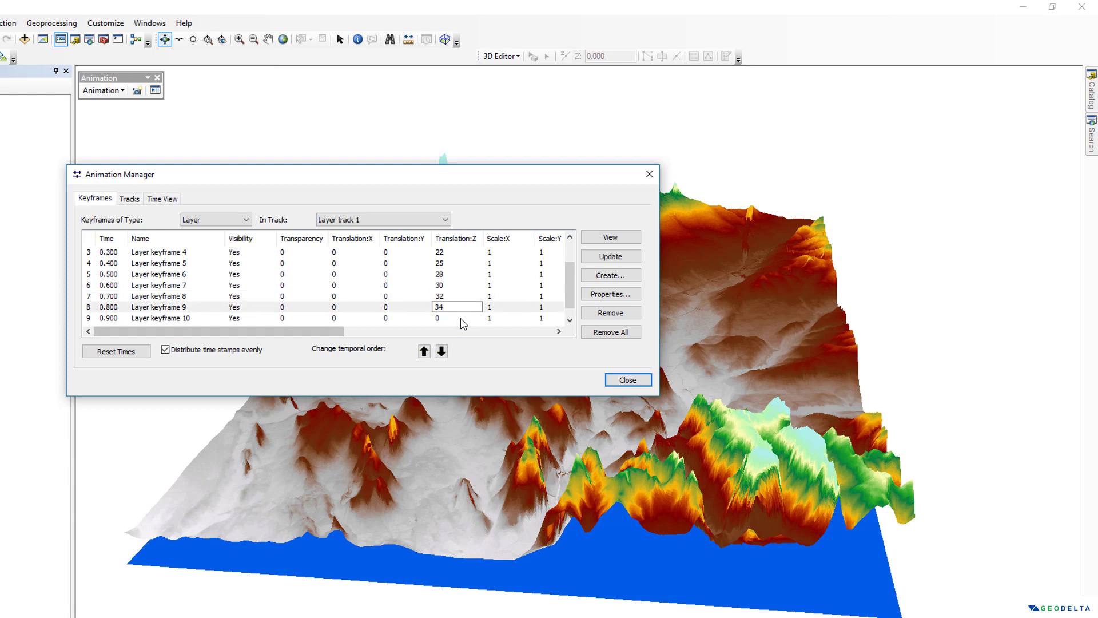
left_click(458, 318)
left_click(449, 307)
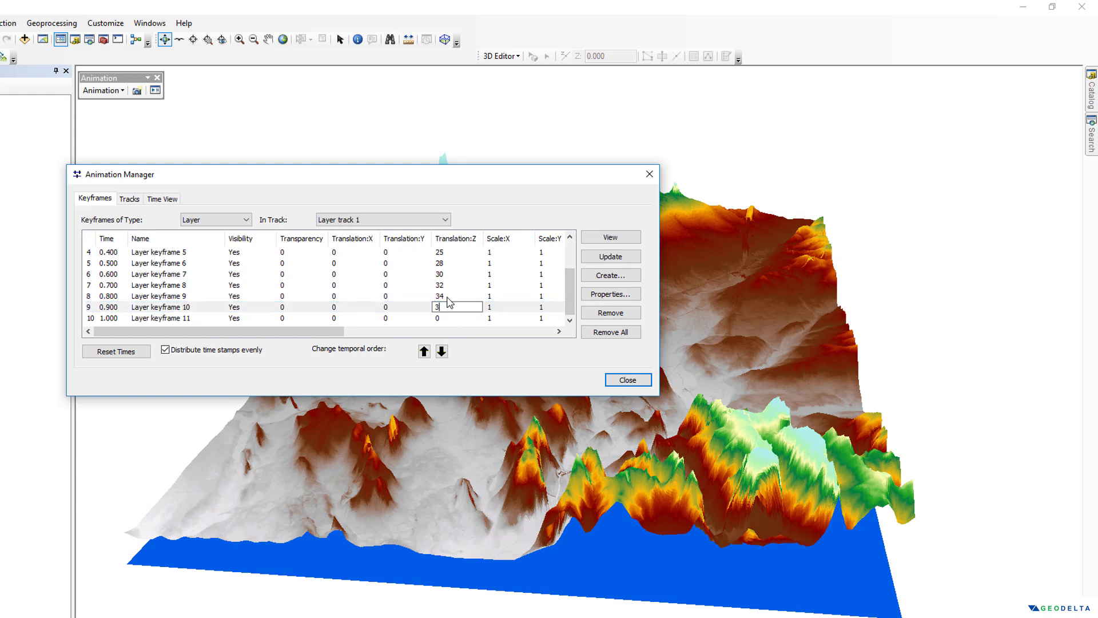
left_click(457, 318)
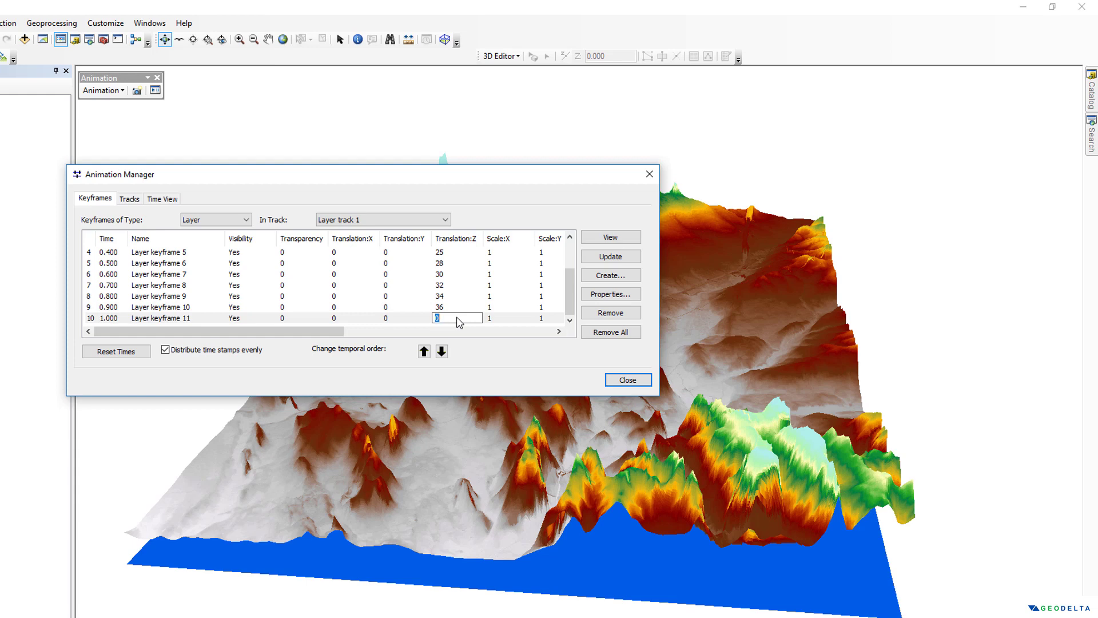
left_click(572, 307)
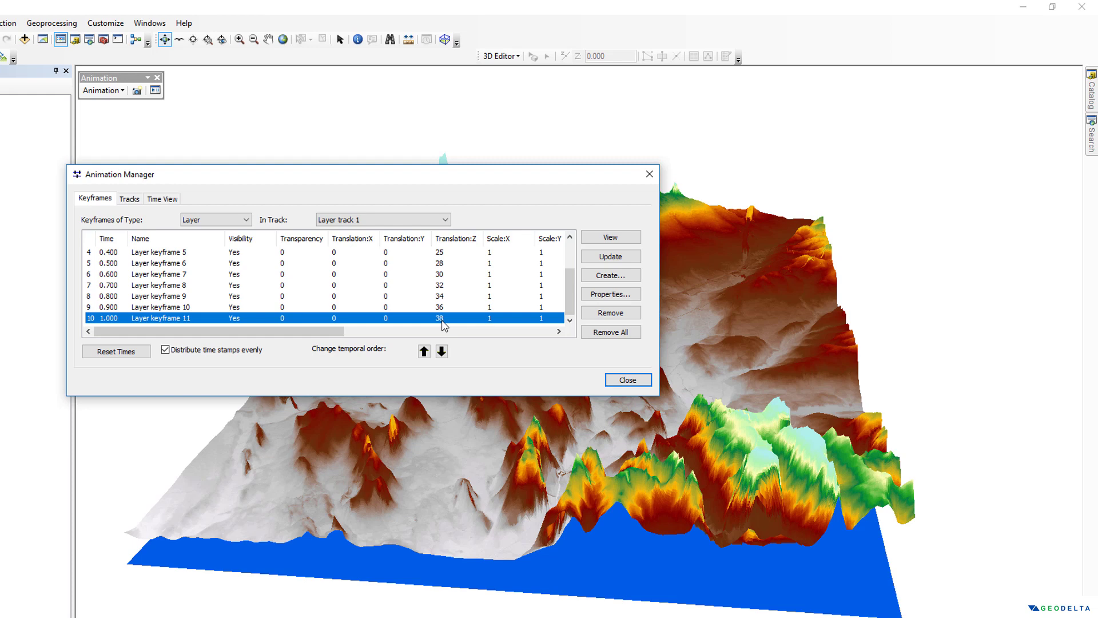
Close Animation Manager and set playback to a 15-second duration, Loop forward and reverse
left_click(627, 380)
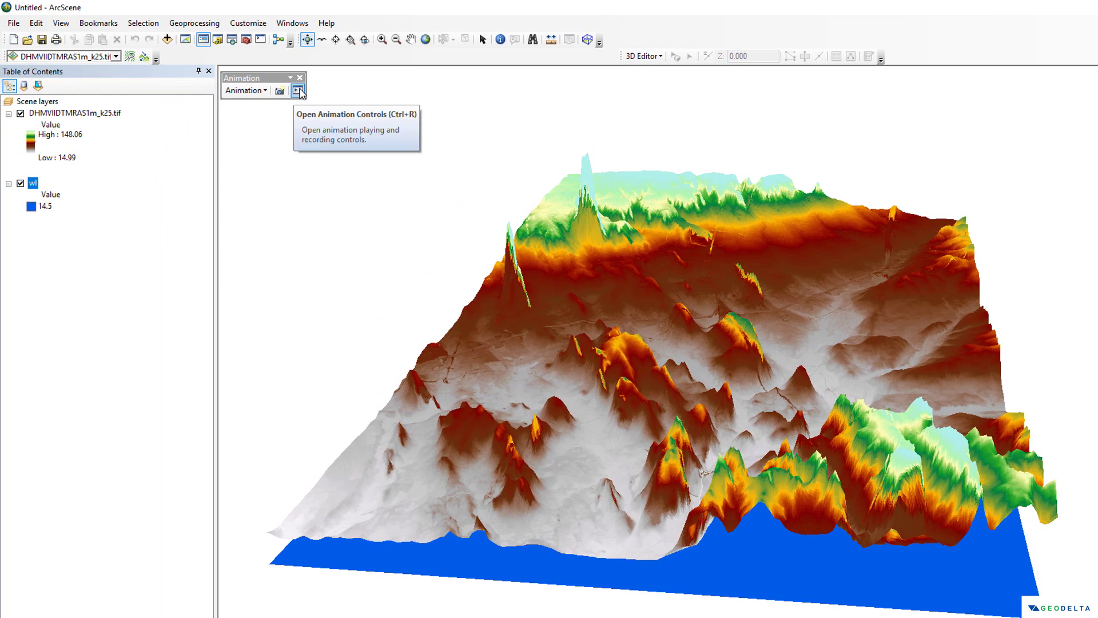
left_click(298, 90)
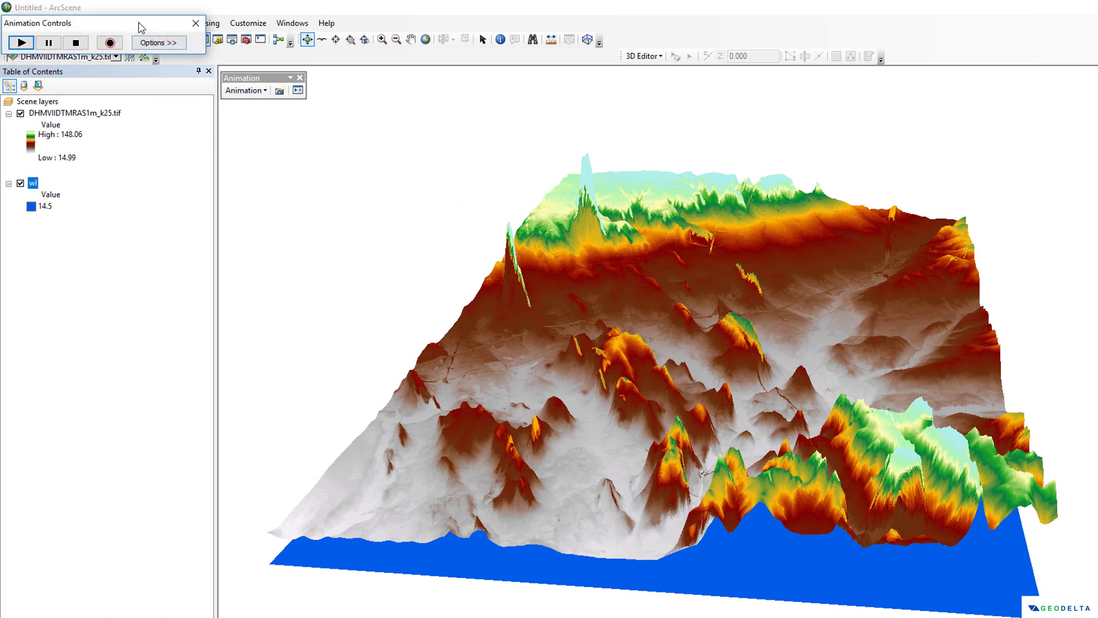
left_click_drag(141, 26, 171, 46)
left_click(188, 62)
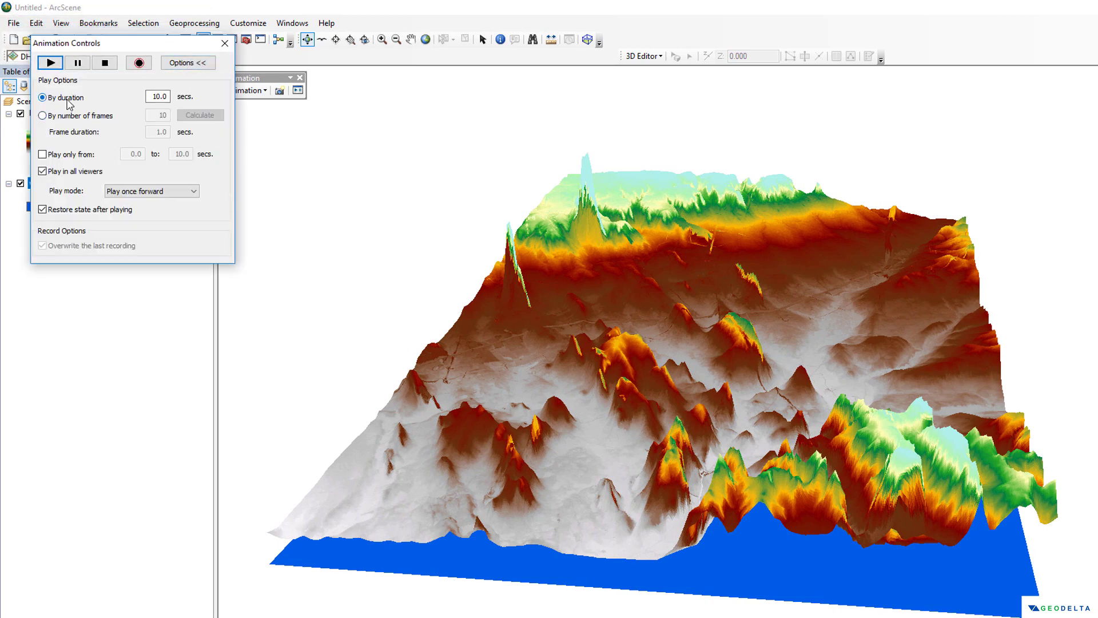
left_click_drag(154, 95, 159, 95)
left_click(143, 192)
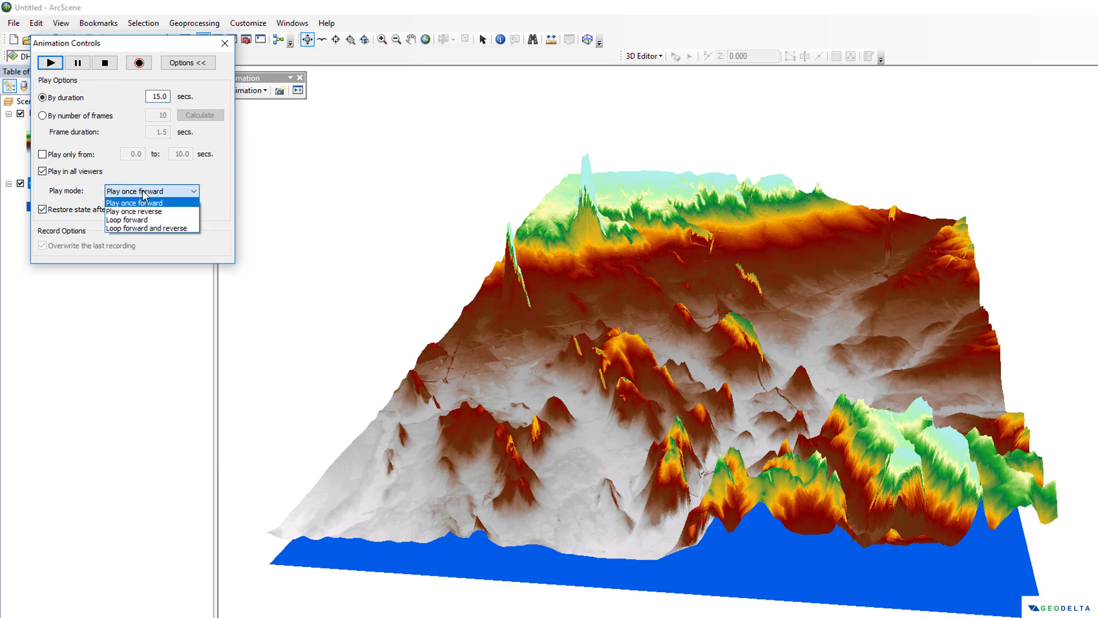
left_click(162, 228)
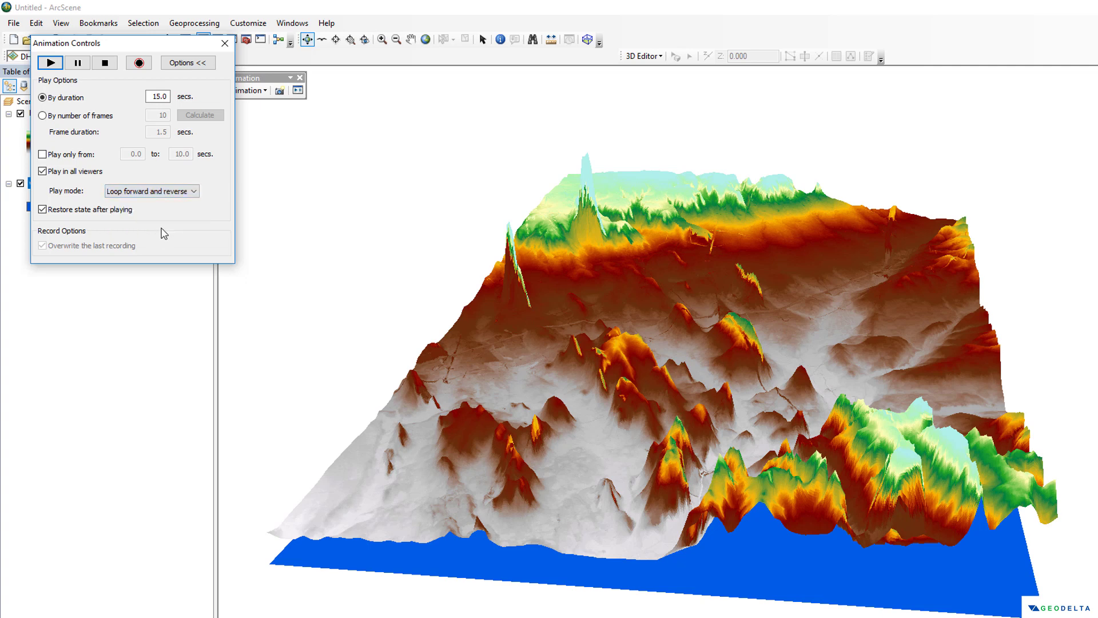
left_click(189, 63)
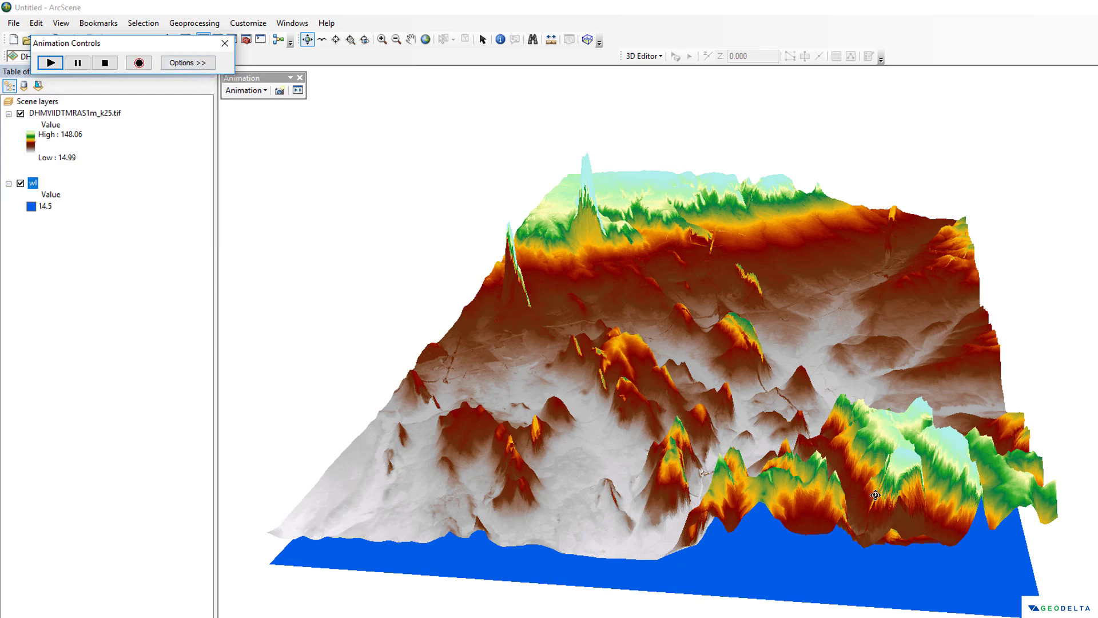
Zoom, rotate and pan to a closer view of the central valley, moving Animation Controls aside
scroll(735, 372, "down", 5)
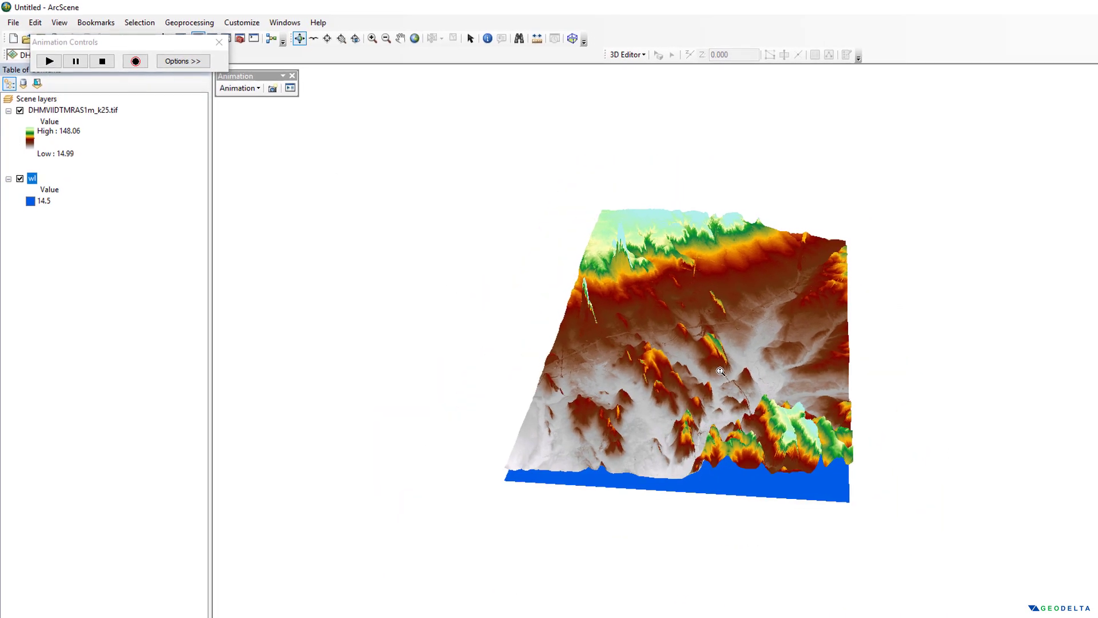
scroll(721, 371, "up", 5)
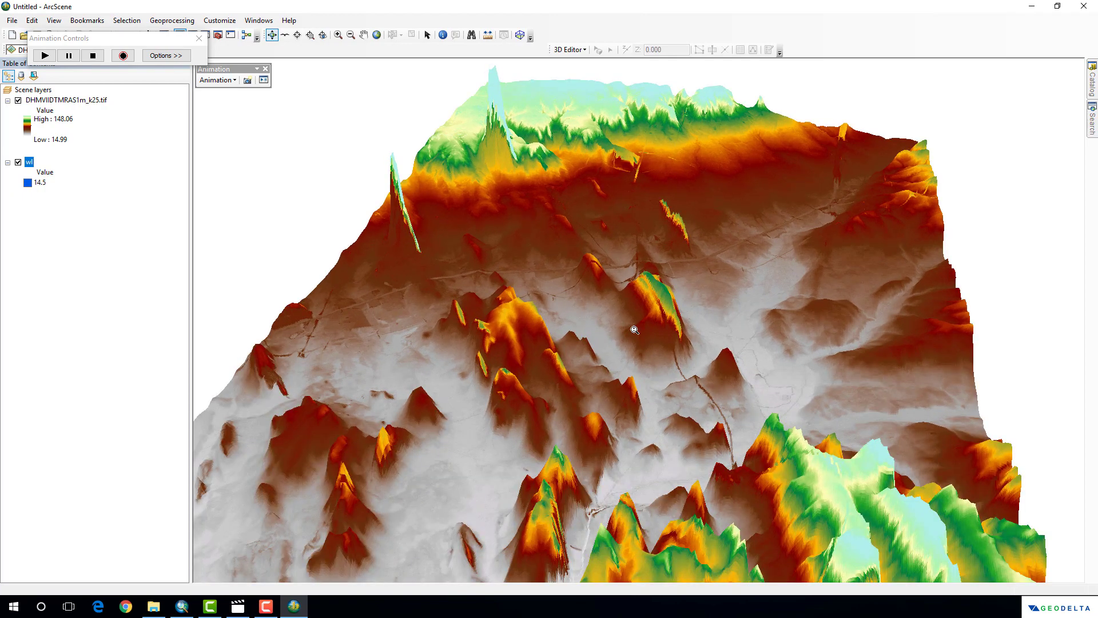
scroll(634, 329, "down", 3)
scroll(626, 326, "up", 3)
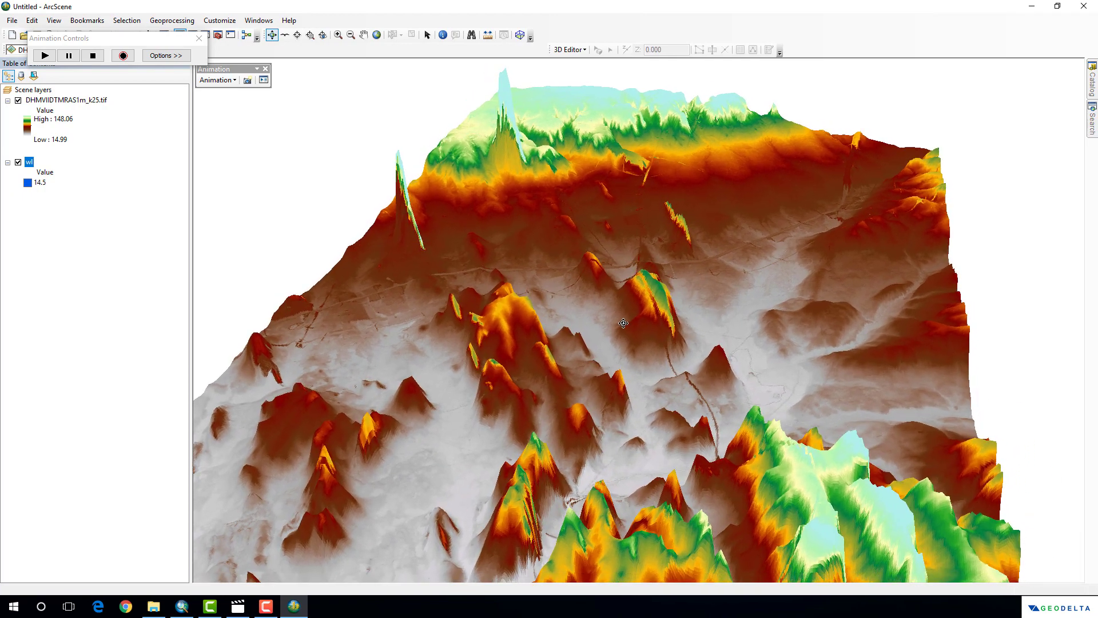
scroll(629, 331, "up", 2)
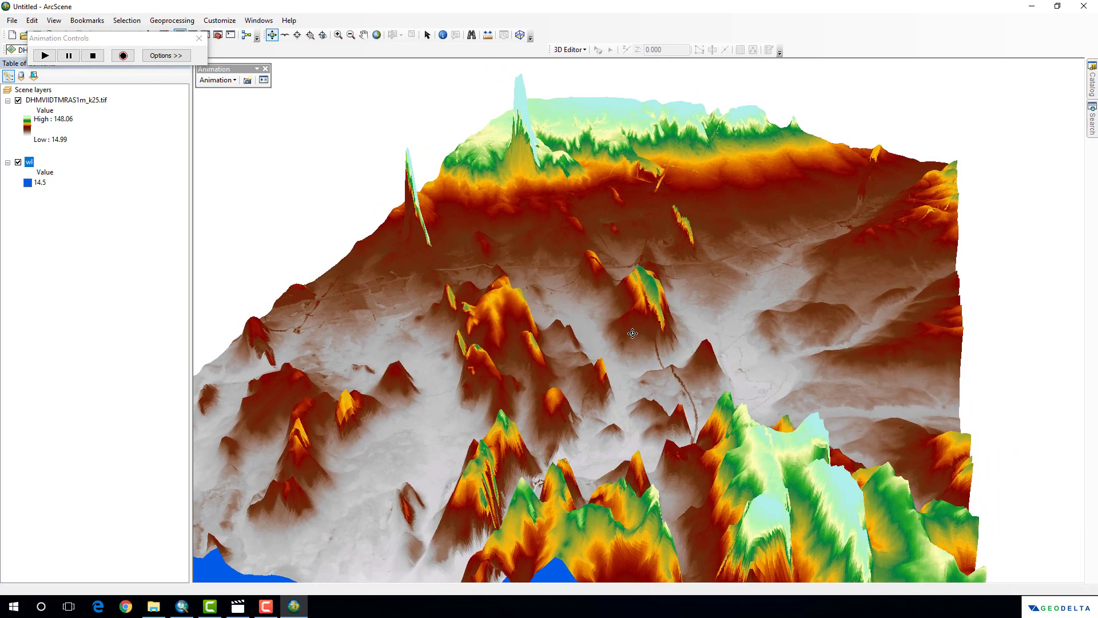
scroll(632, 336, "down", 1)
left_click_drag(630, 338, 610, 343)
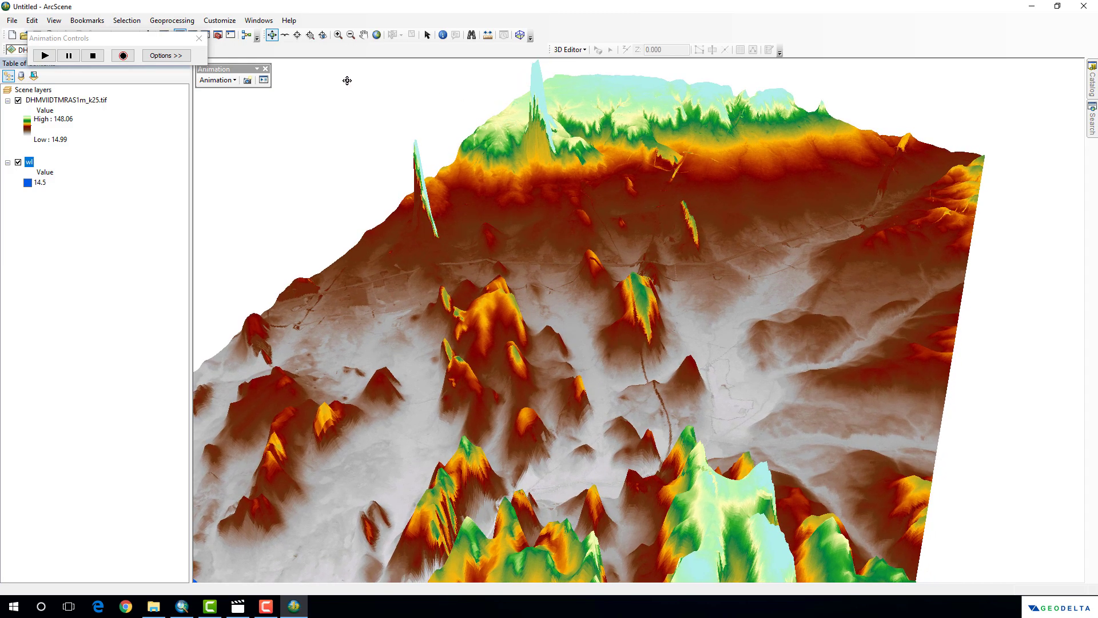
left_click(364, 37)
left_click_drag(590, 252, 592, 247)
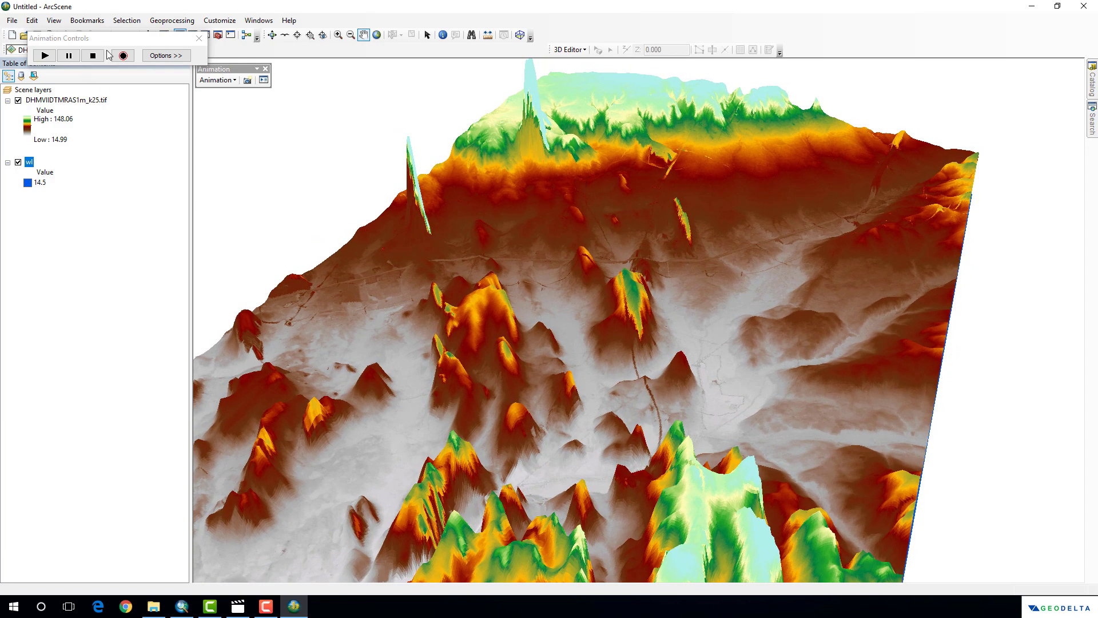
left_click_drag(114, 43, 199, 142)
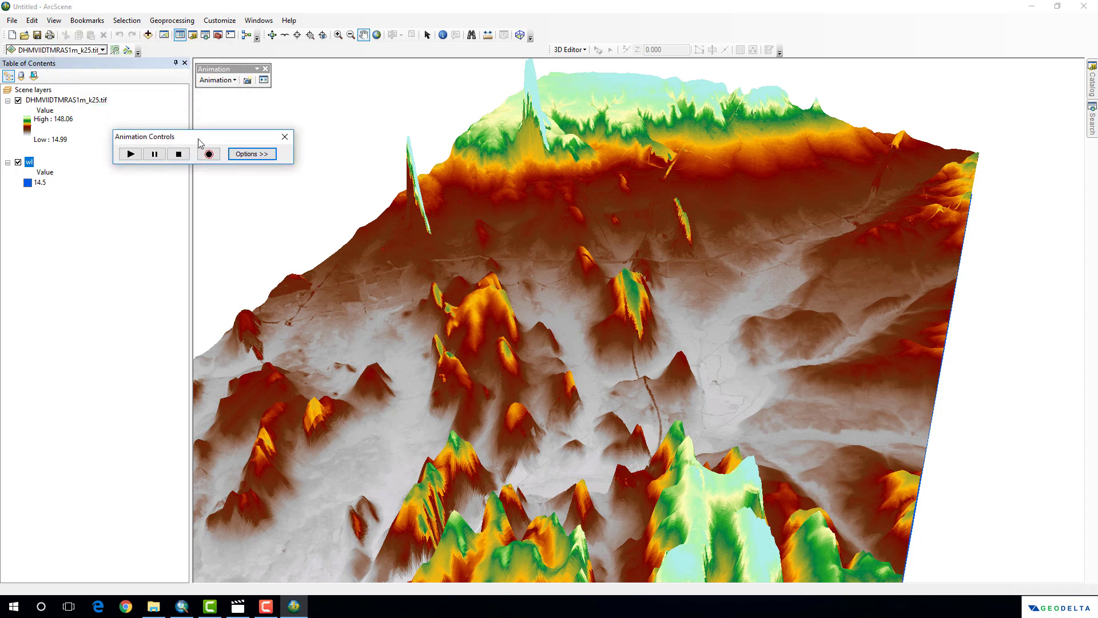
Preview the flood animation, then change its playback duration to 20.0 seconds
left_click(130, 155)
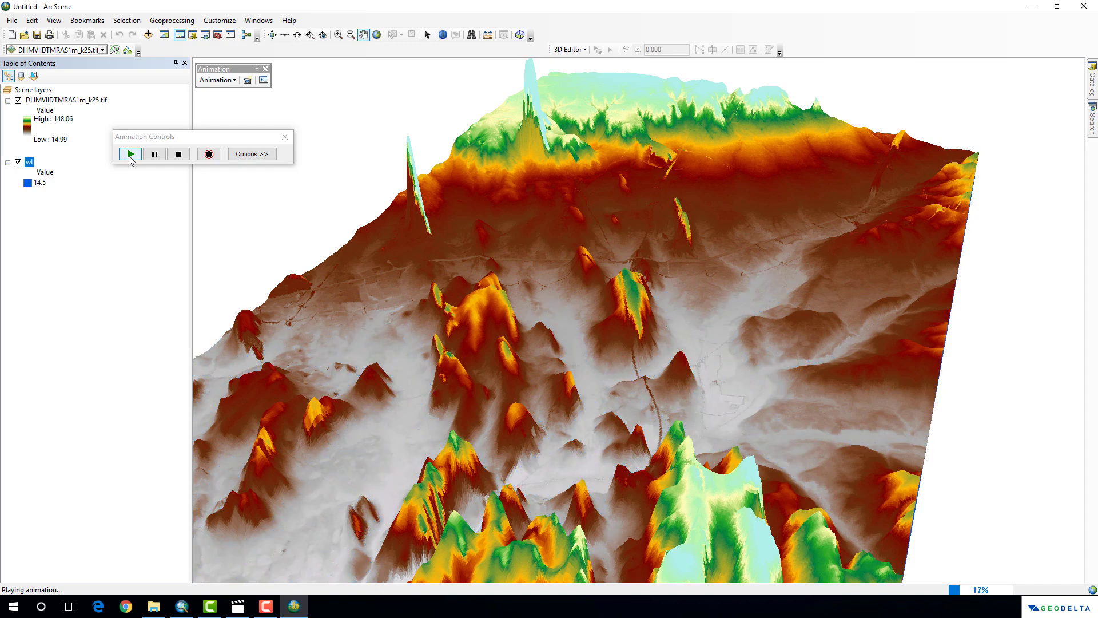
left_click(252, 154)
left_click(222, 186)
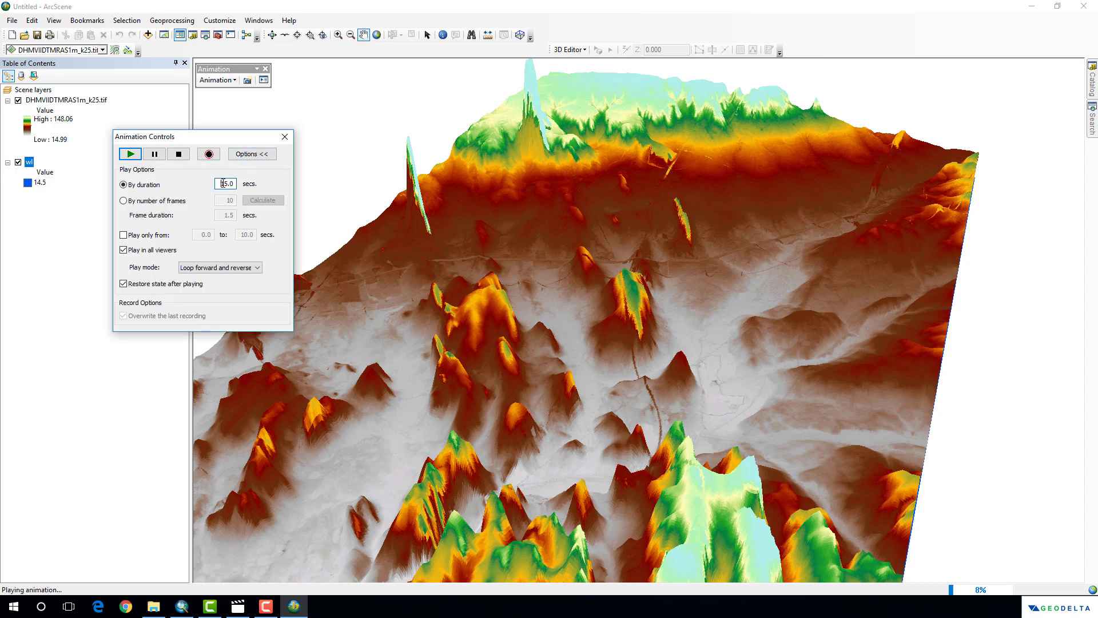
type("20.0")
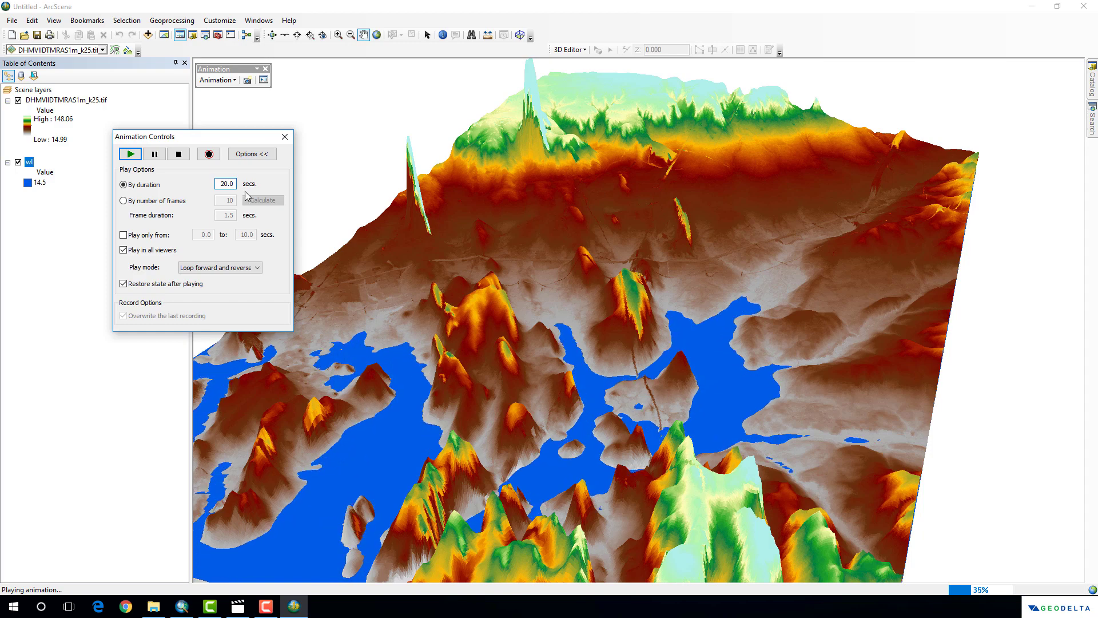
key("Tab")
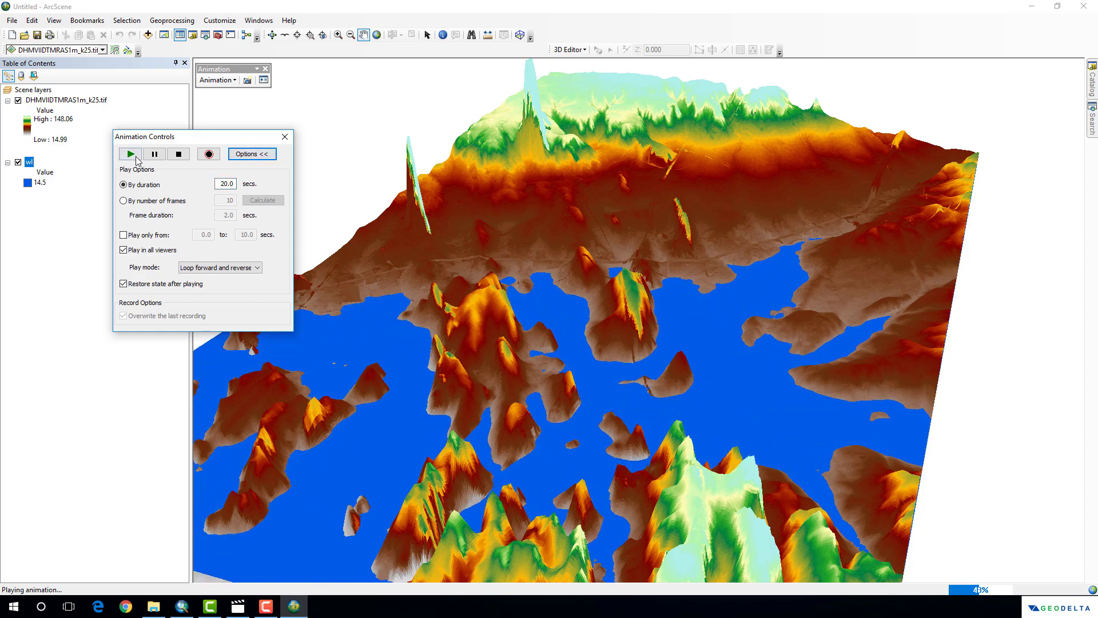
left_click(252, 154)
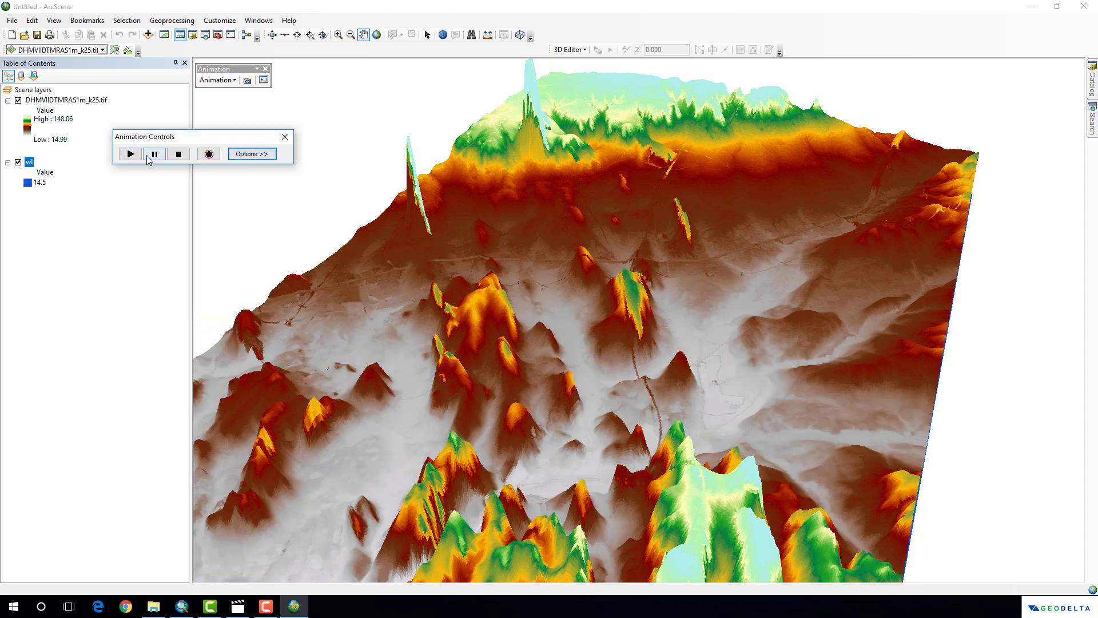
Replay the flood animation to watch the blue water plane rise over the valley floor
left_click(131, 154)
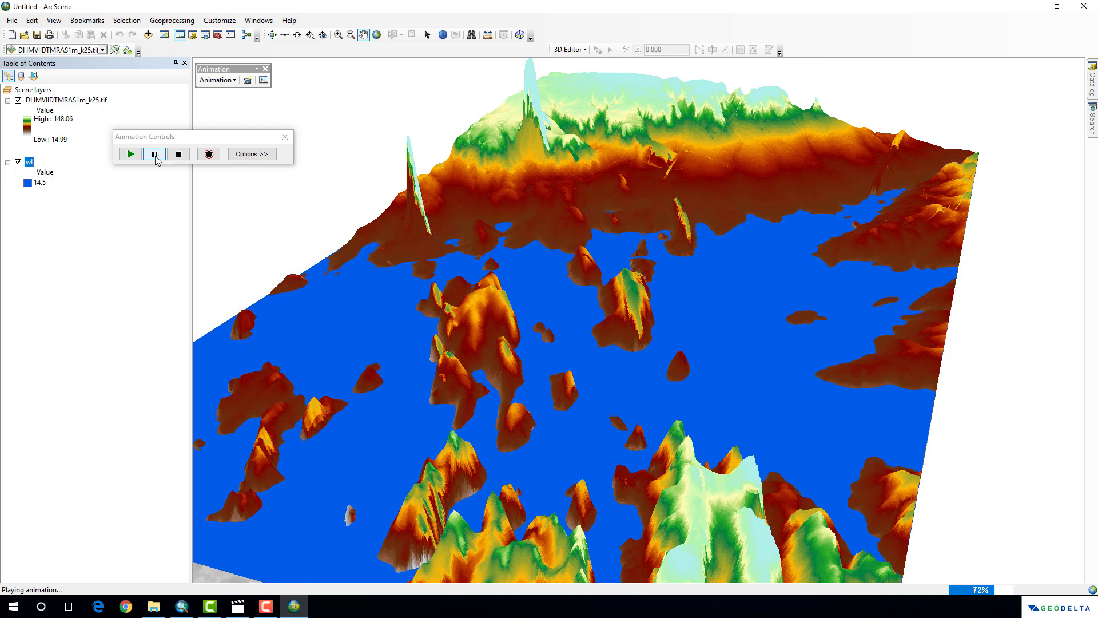
Pause the flood animation, then resume it
left_click(154, 155)
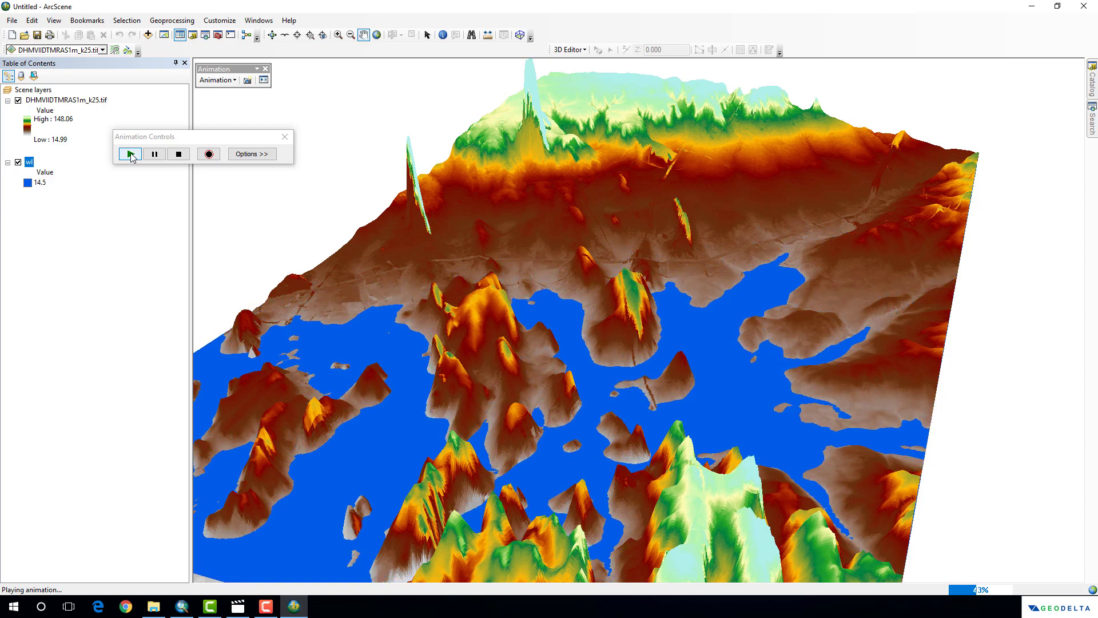
left_click(131, 155)
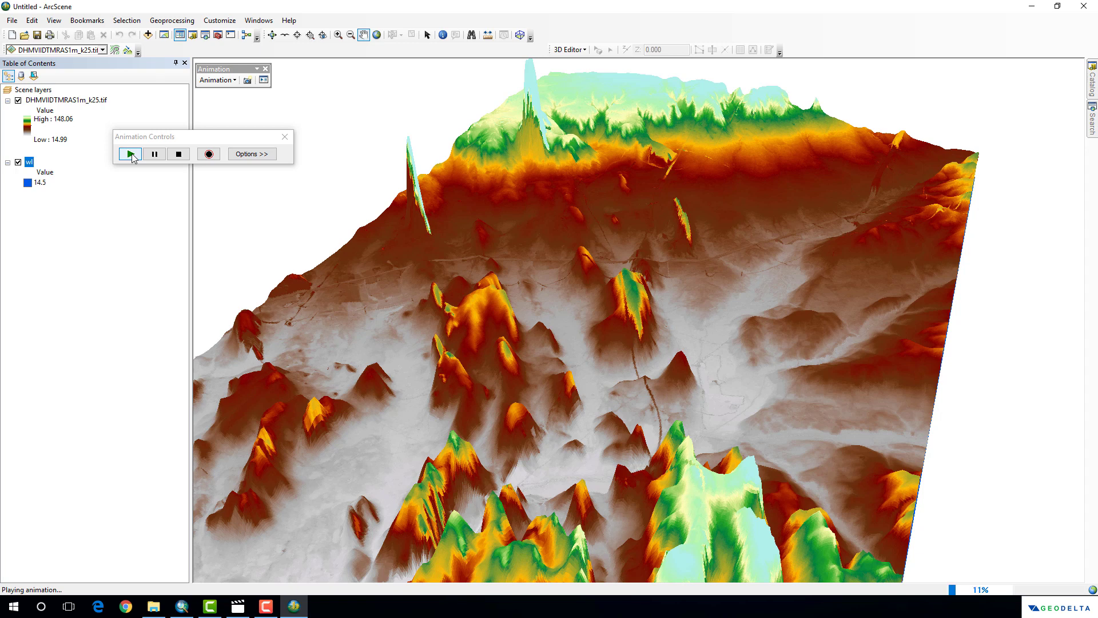